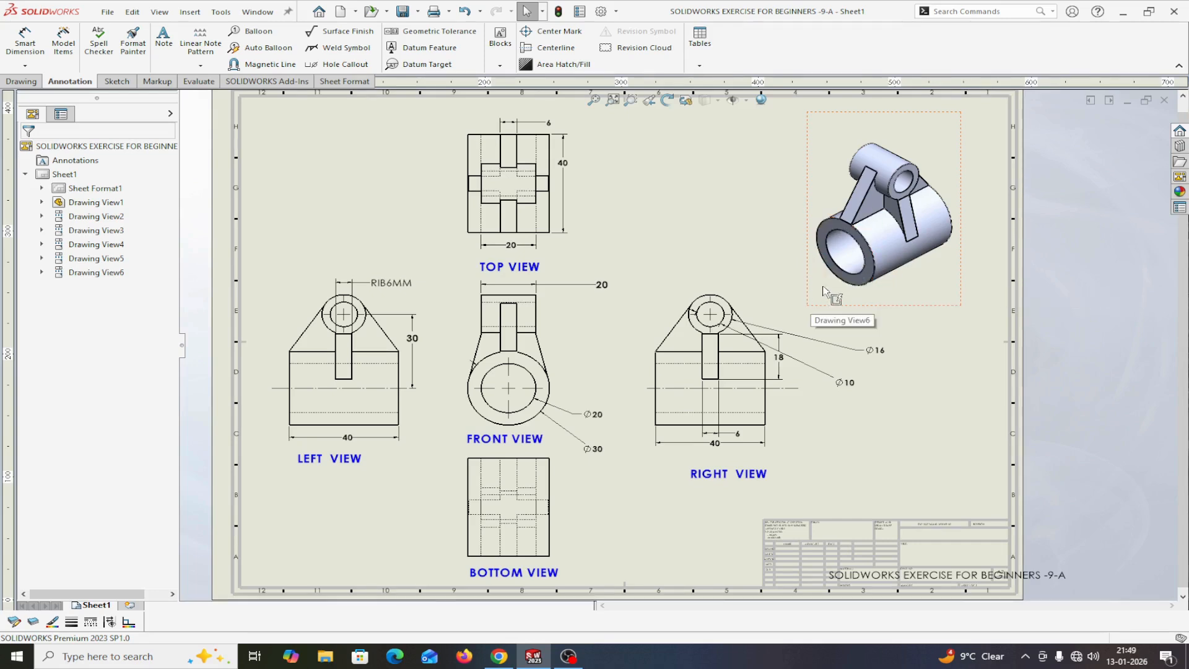
- Create a new part document and change its scene to a plain white background
left_click(107, 13)
left_click(127, 33)
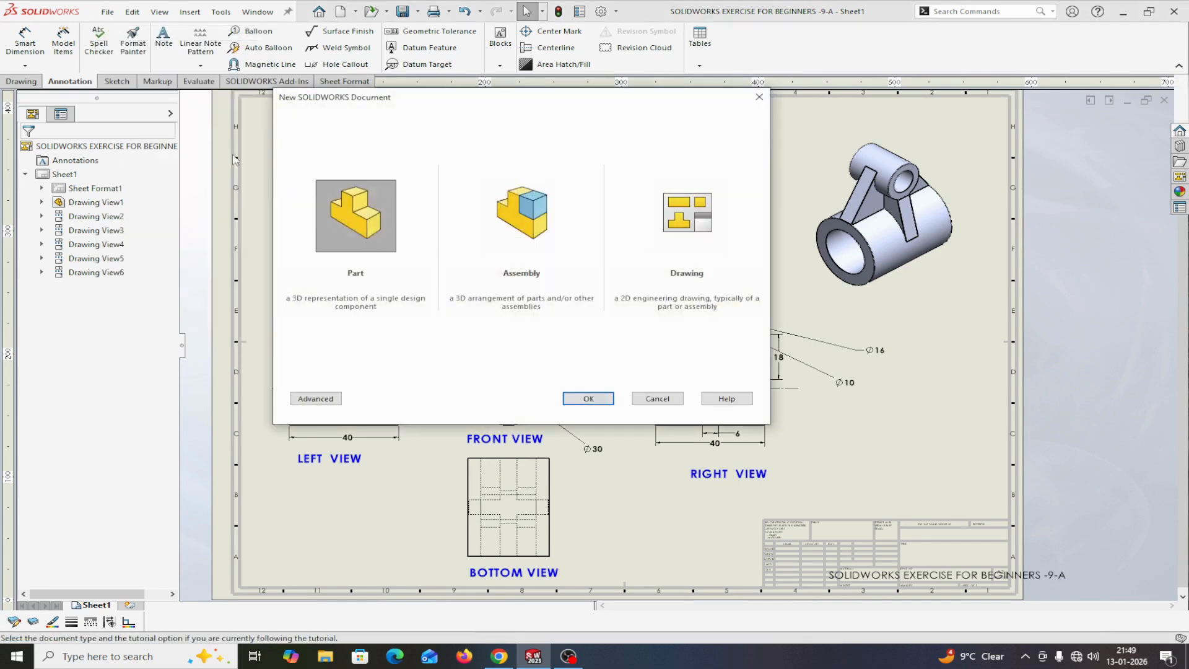
left_click(586, 399)
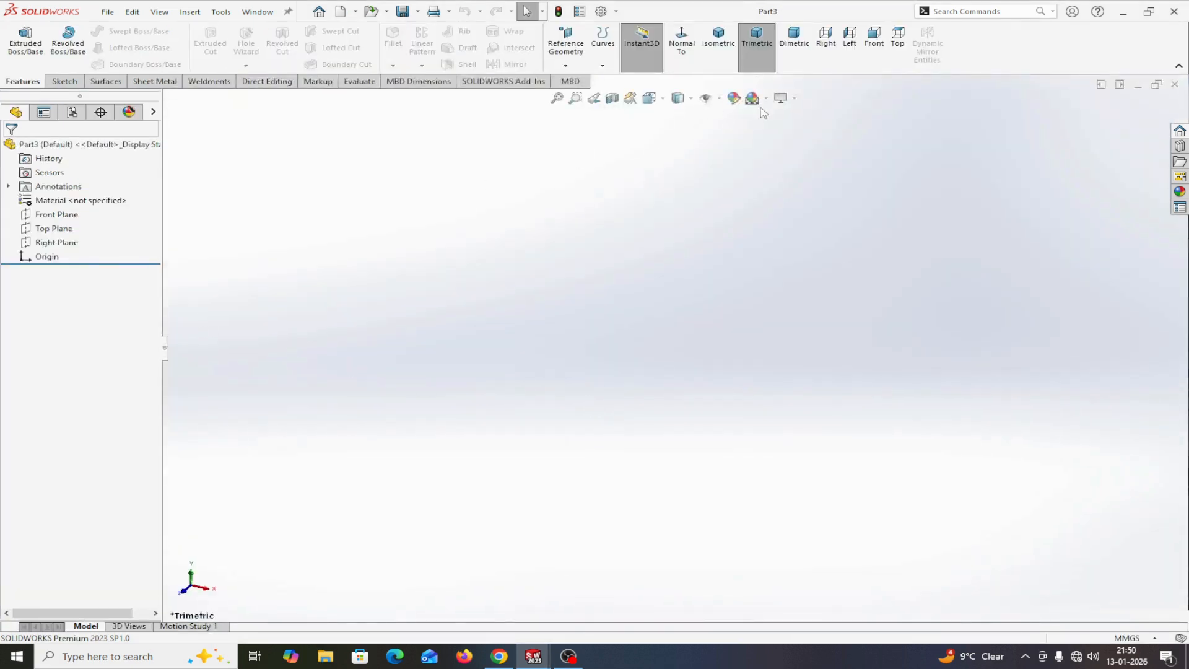
left_click(752, 98)
left_click(799, 131)
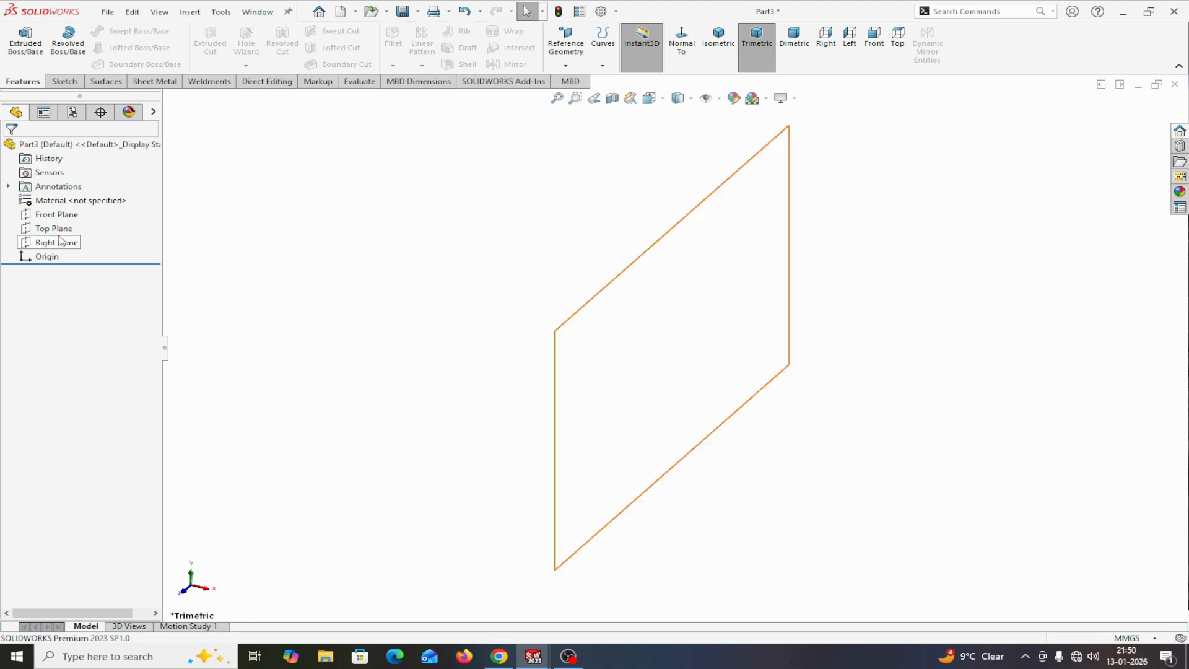
- Sketch two concentric circles centred on the origin on the Front Plane, with radii of about 49 mm and 37 mm
left_click(46, 217)
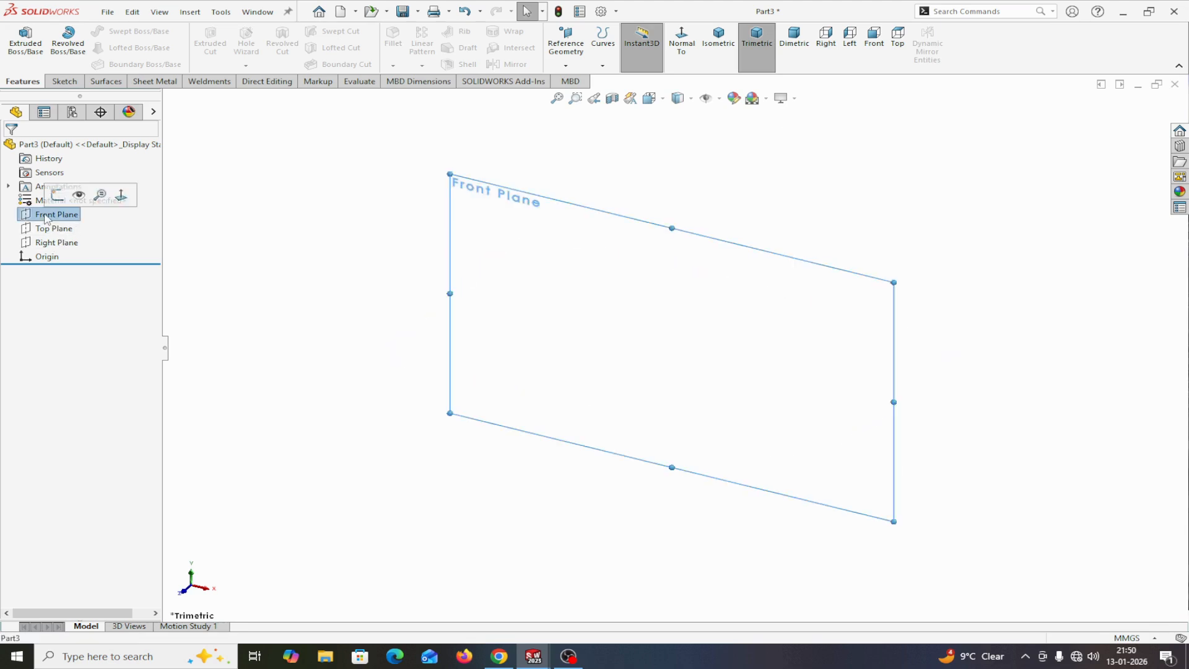
left_click(62, 197)
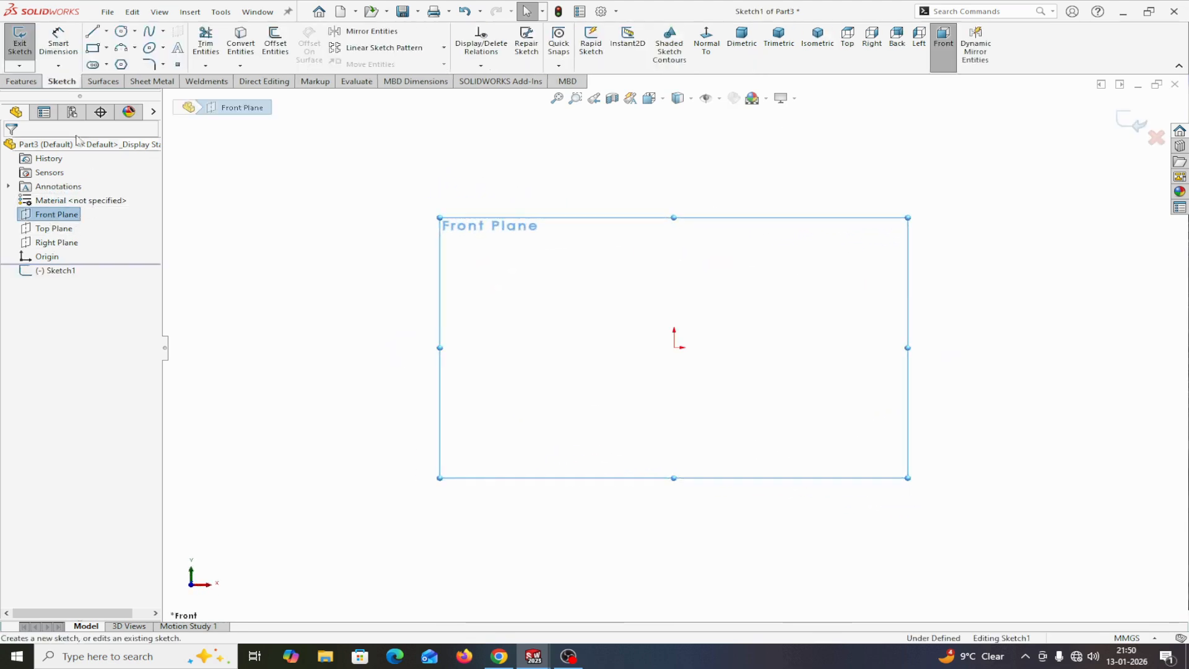
left_click(121, 33)
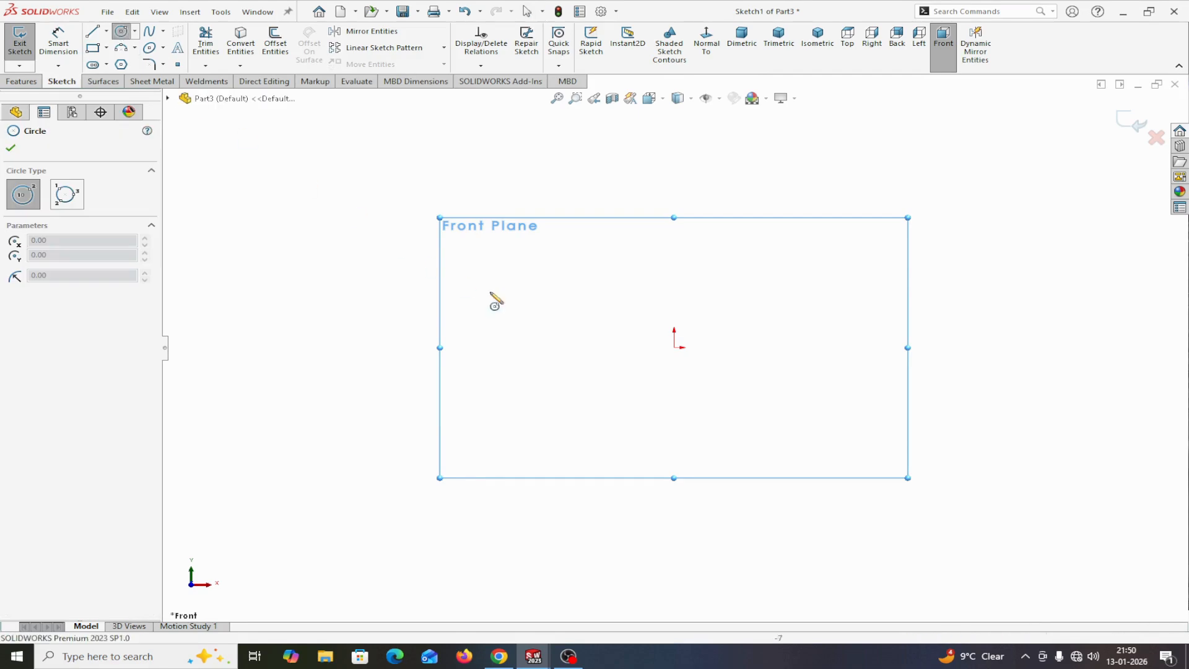
left_click(675, 347)
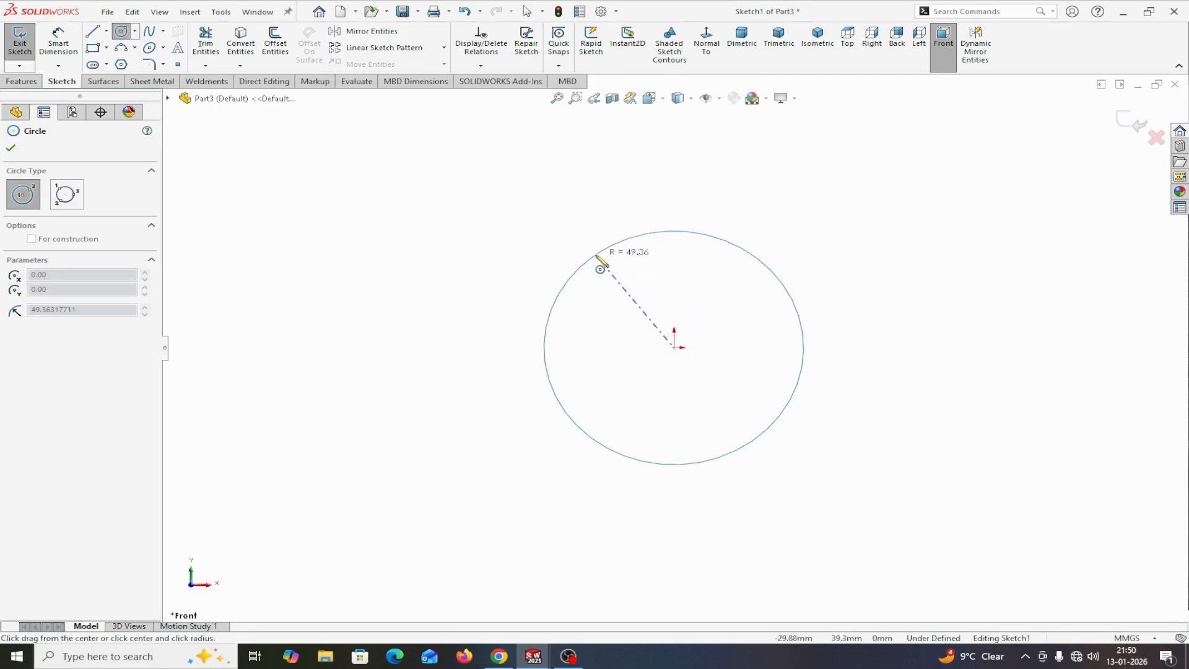
left_click(591, 251)
left_click(674, 347)
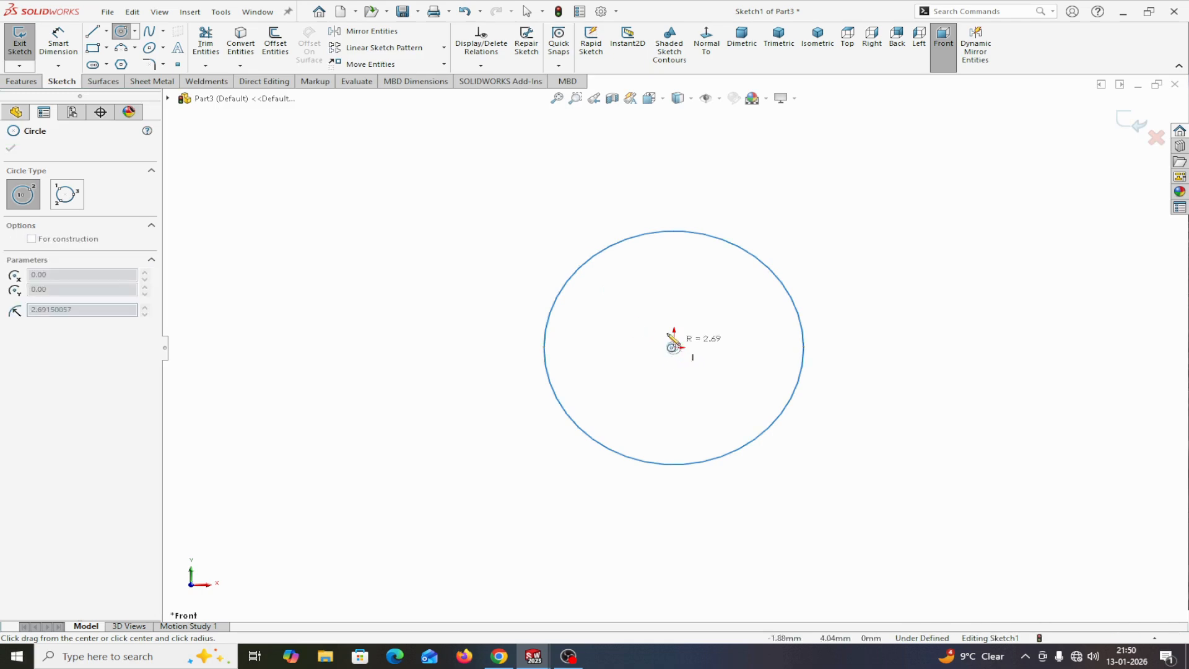
left_click(637, 278)
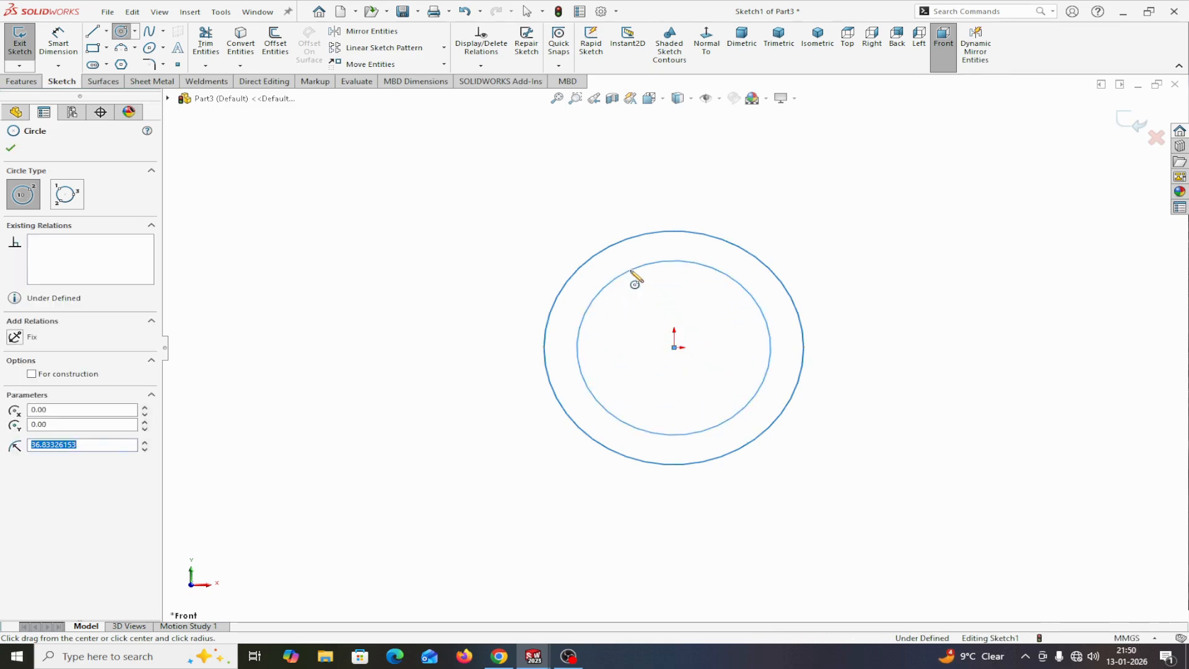
right_click(635, 279)
left_click(658, 279)
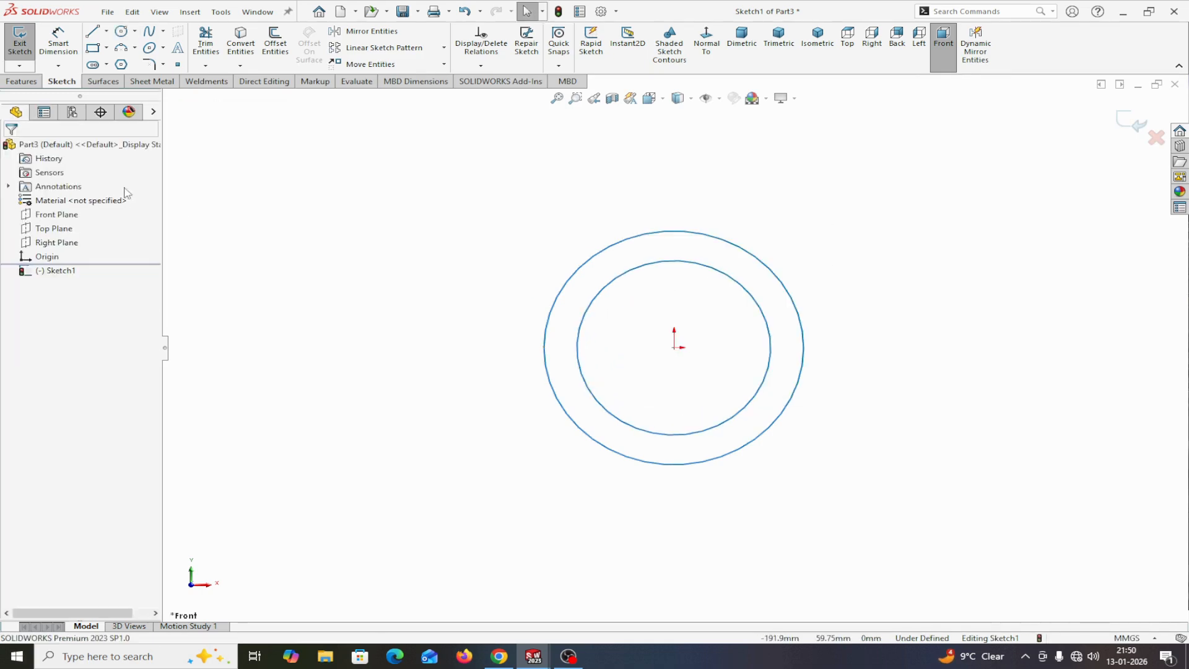
- Dimension the outer circle's diameter and set it to 30 mm
left_click(58, 38)
left_click(544, 339)
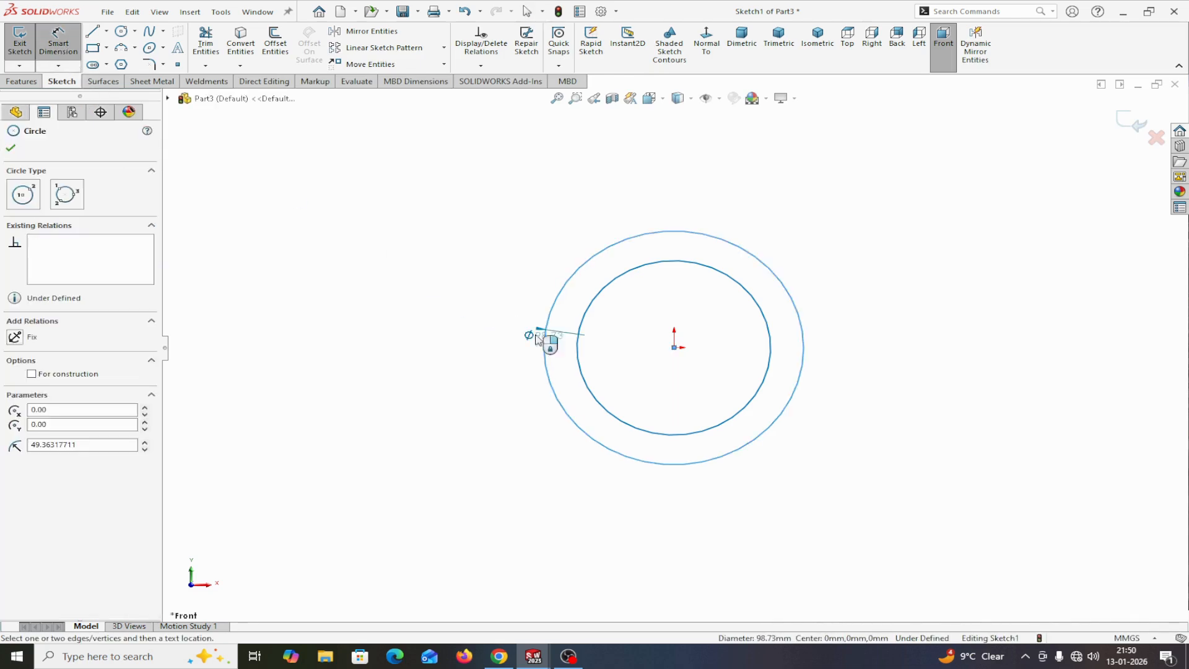
left_click(370, 339)
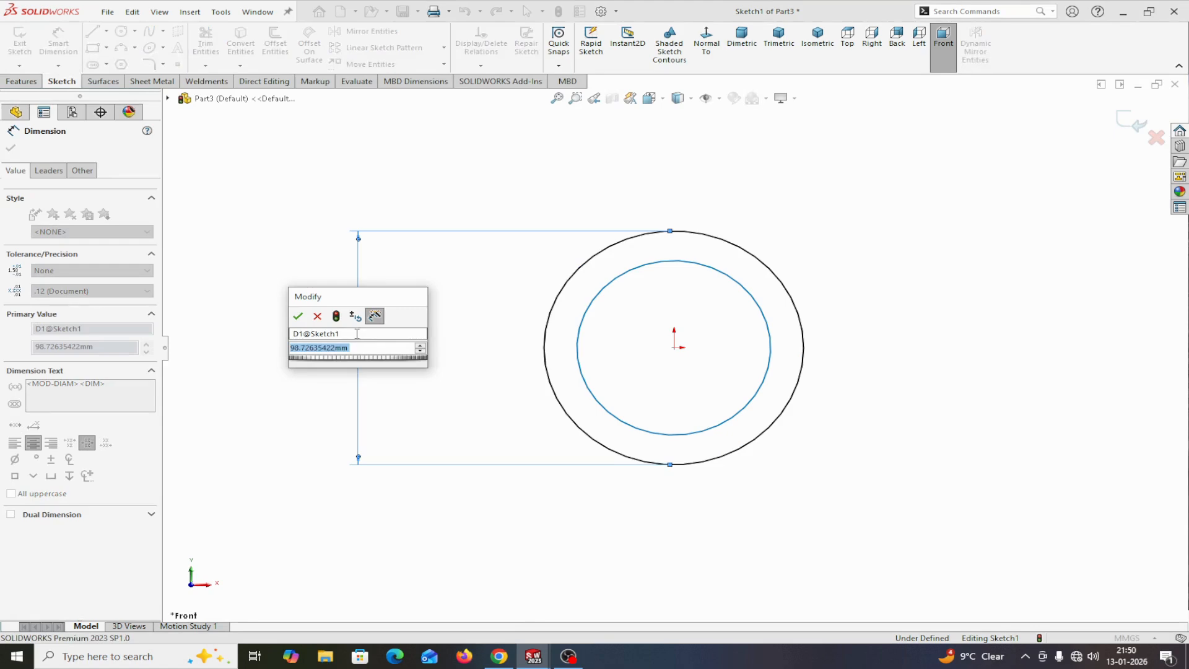
type("30")
key("Return")
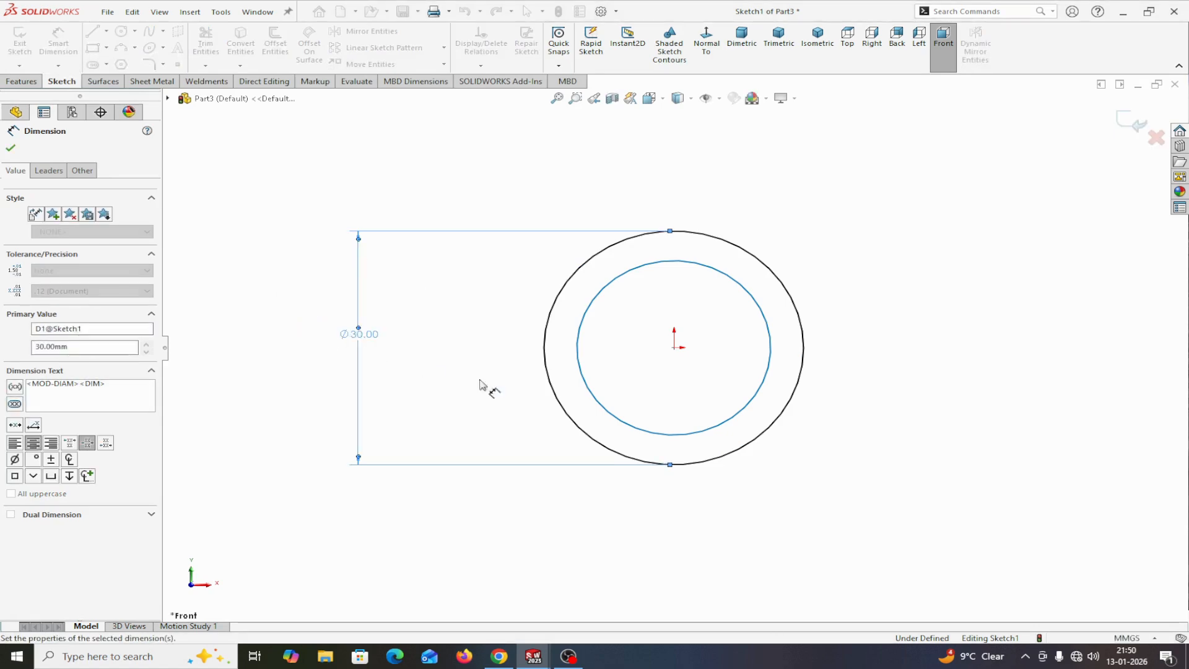
- Dimension the inner circle's diameter at 20 mm and exit the sketch
left_click(598, 406)
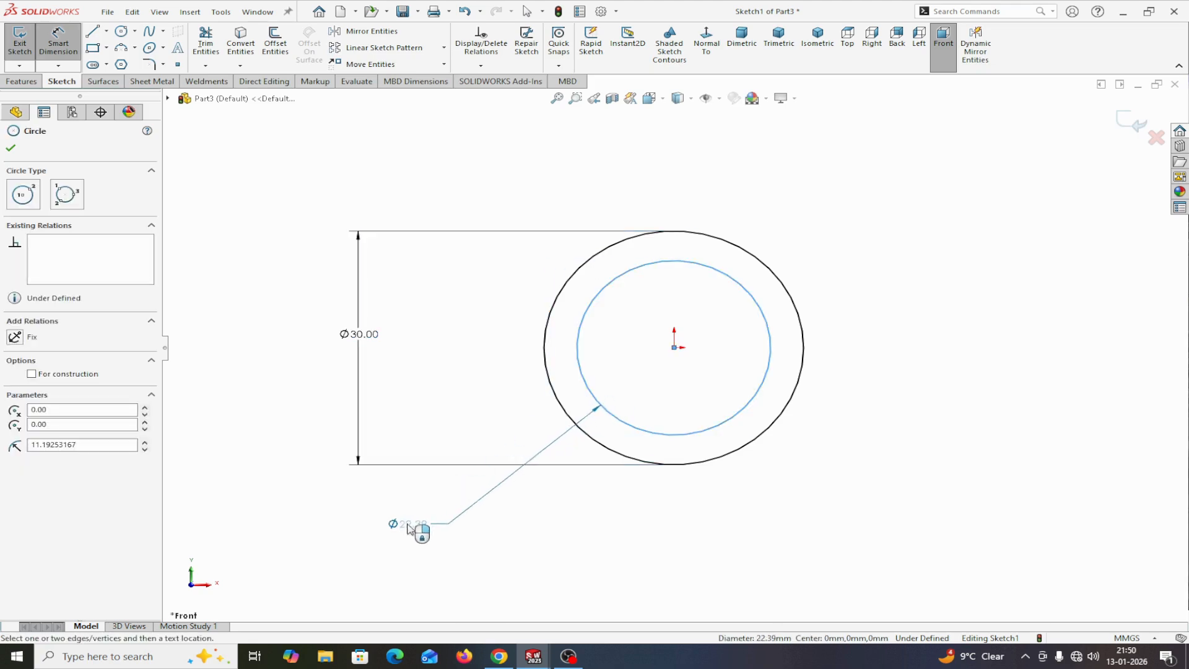
left_click(407, 527)
type("20")
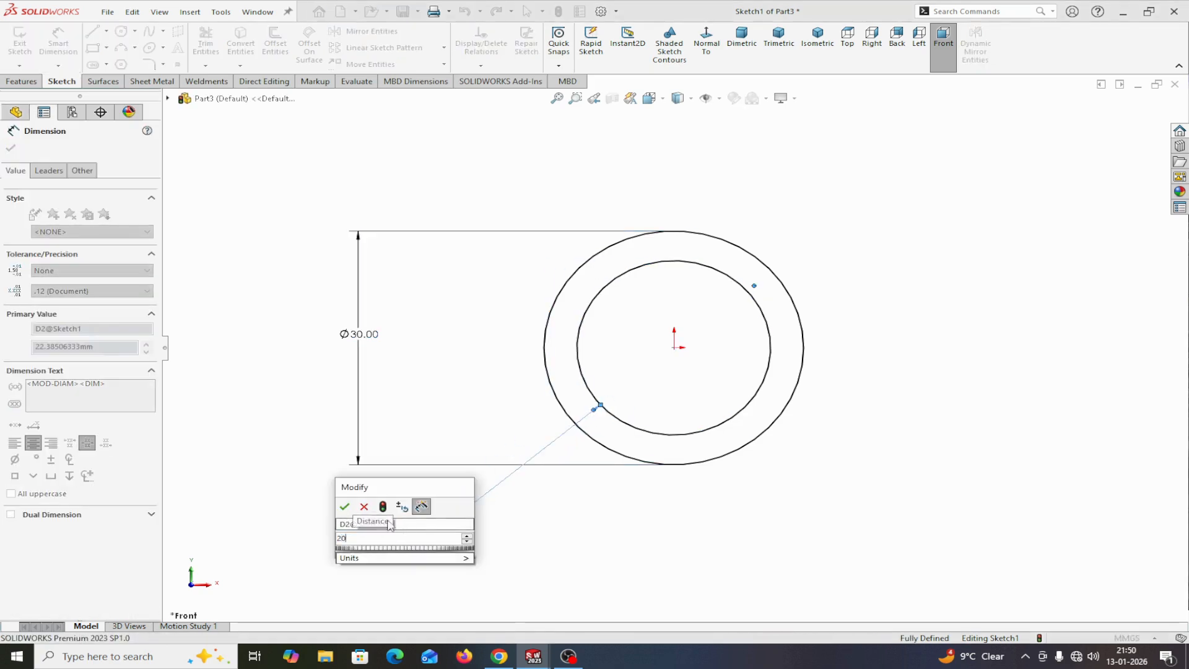
left_click(345, 507)
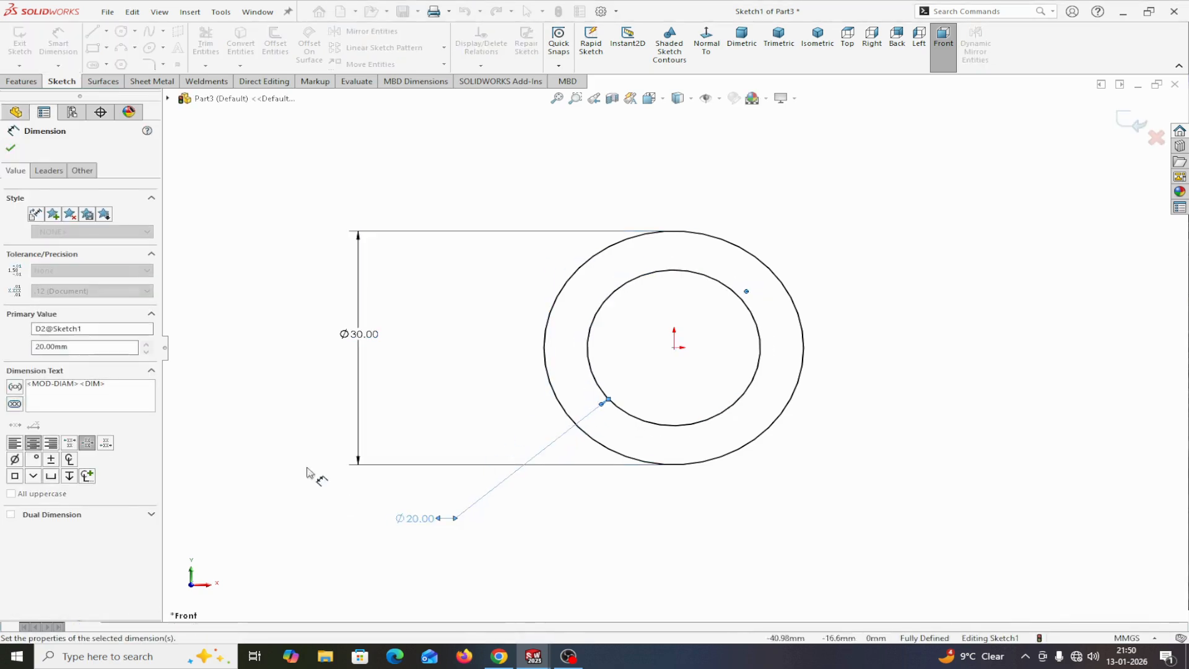
left_click(13, 149)
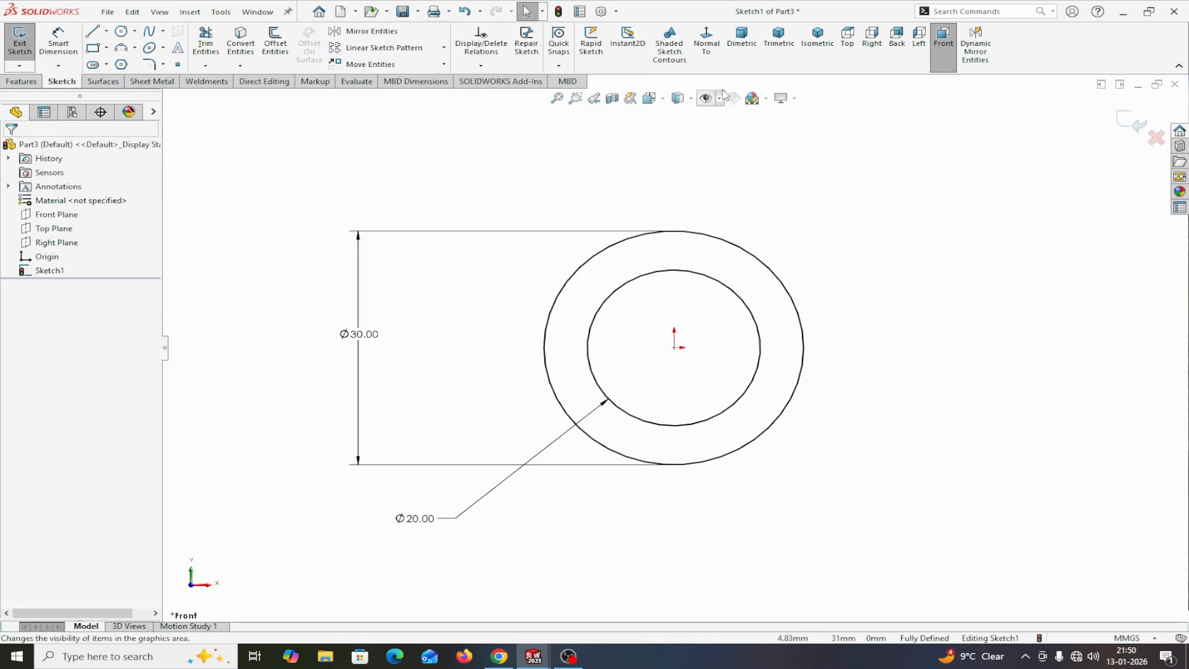
left_click(561, 11)
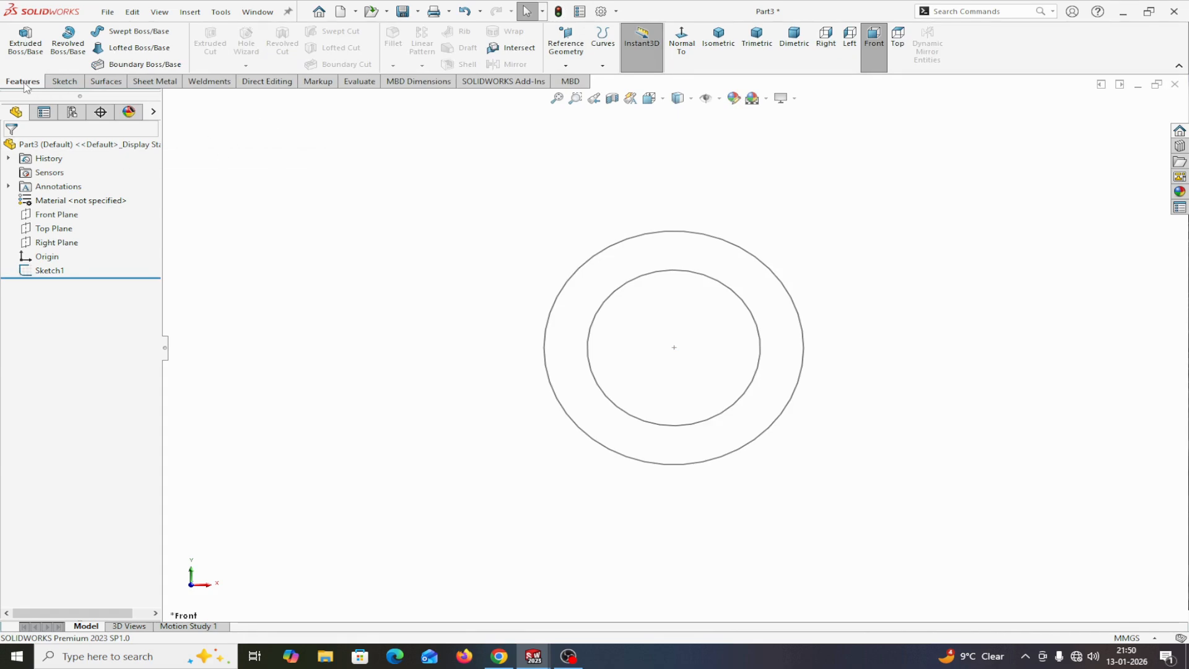
- Start an Extruded Boss from the two-circle sketch and add the outer circle as a selected contour
left_click(30, 52)
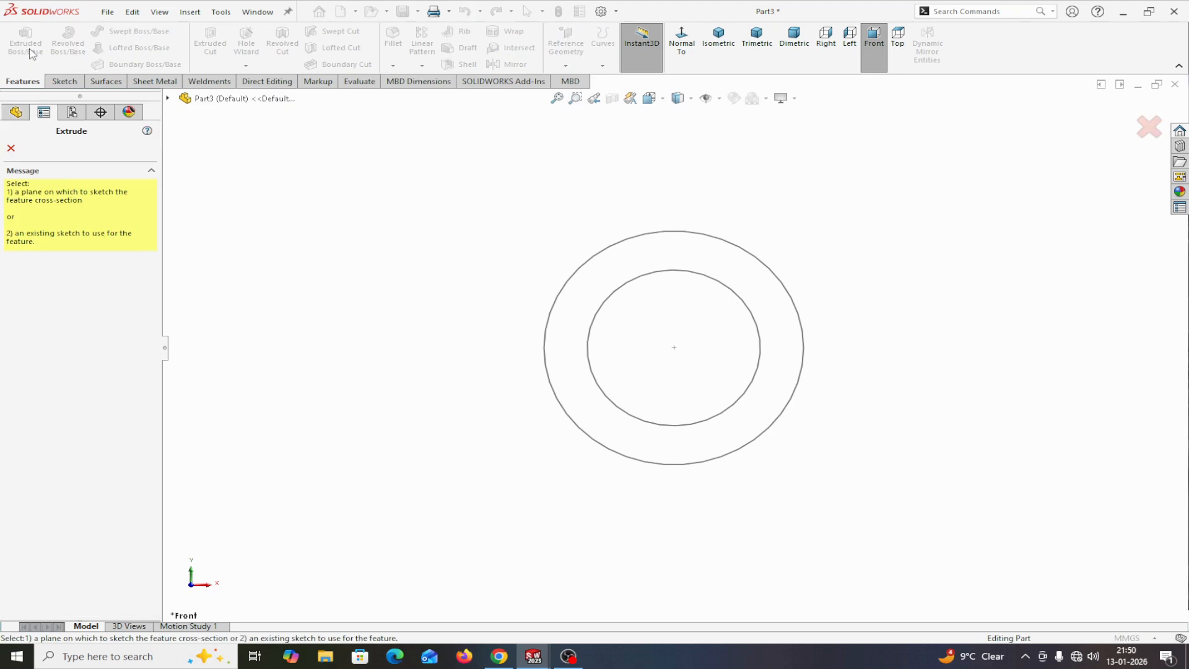
left_click(10, 148)
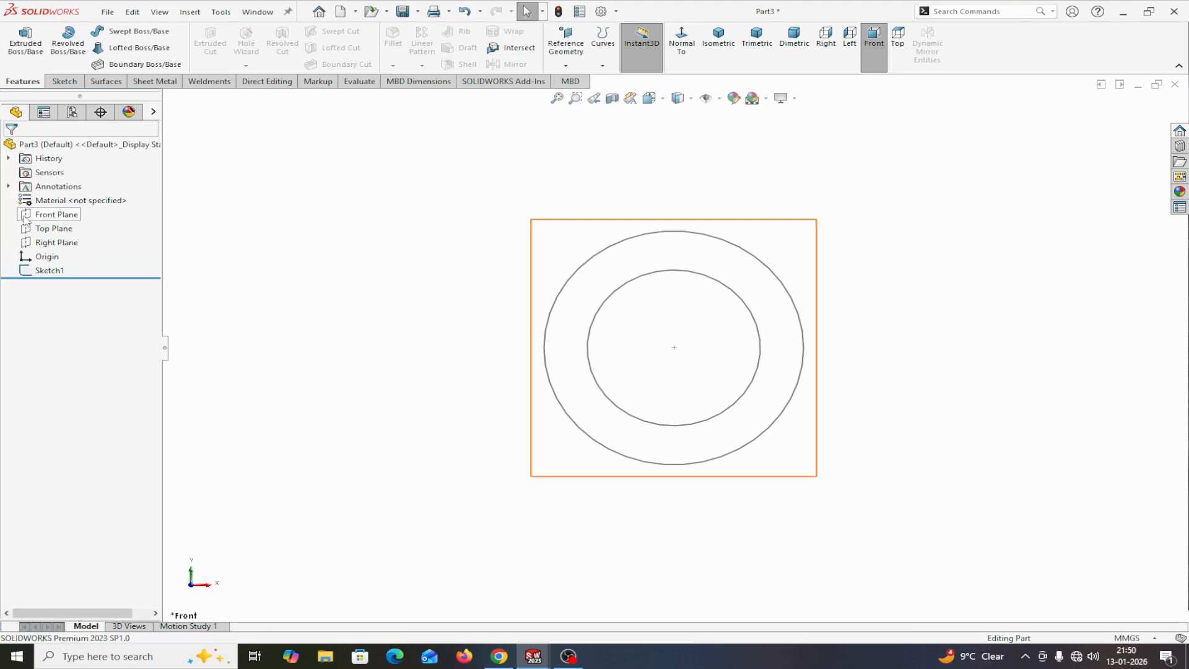
left_click(54, 273)
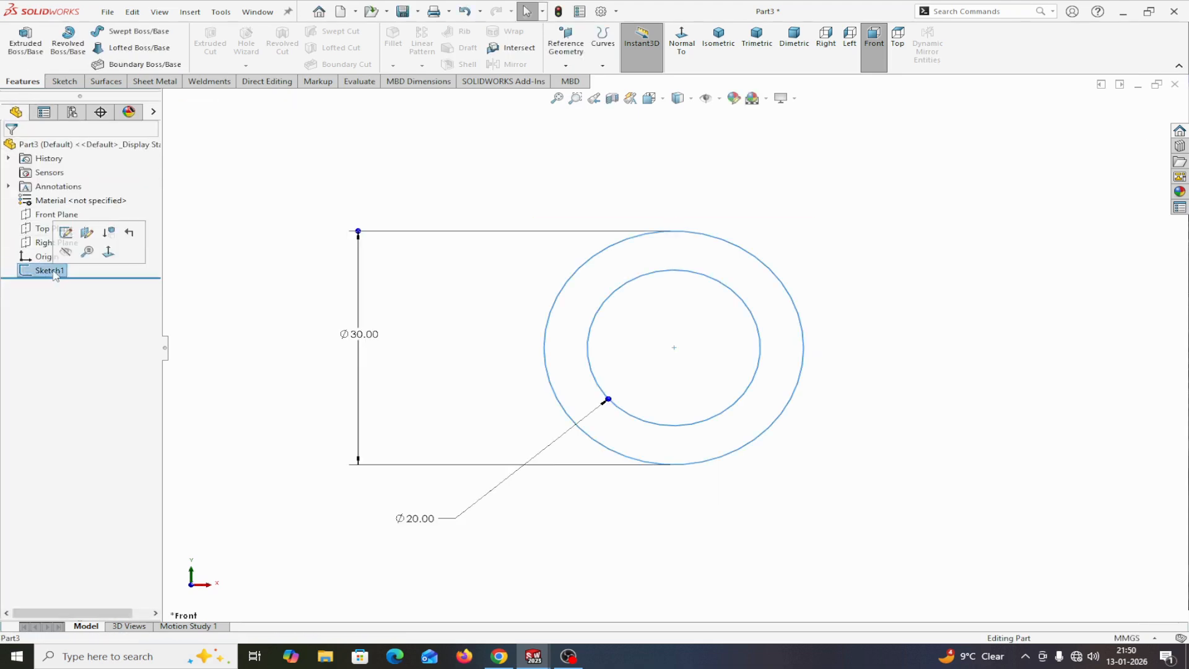
left_click(25, 42)
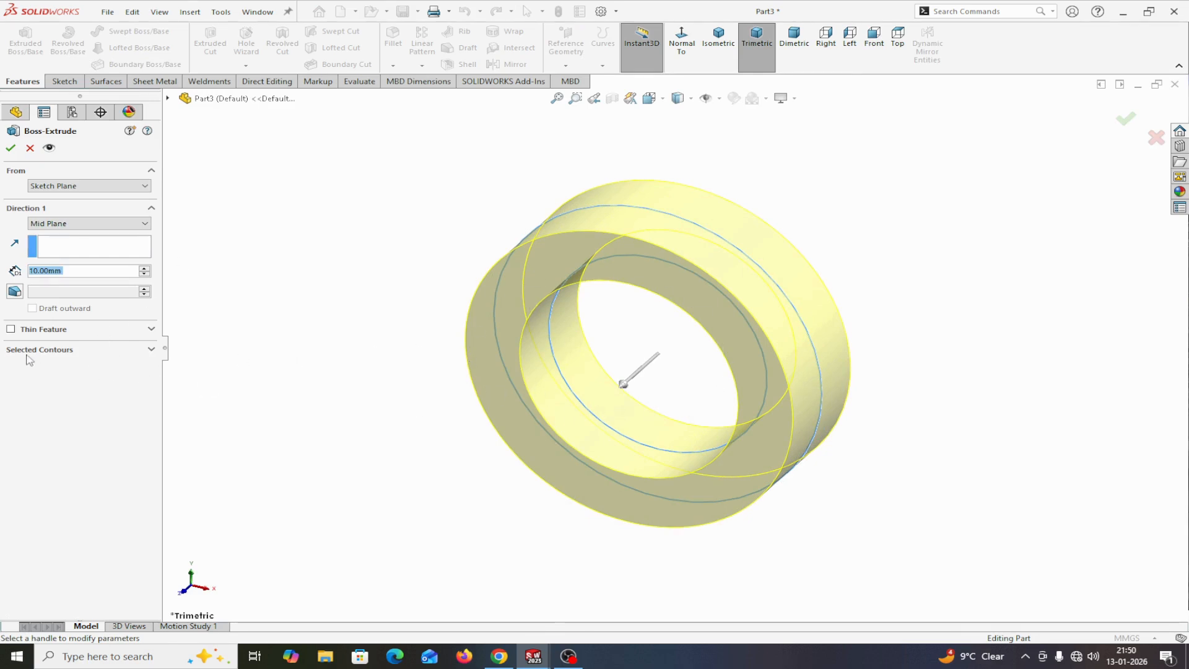
left_click(151, 350)
left_click(99, 373)
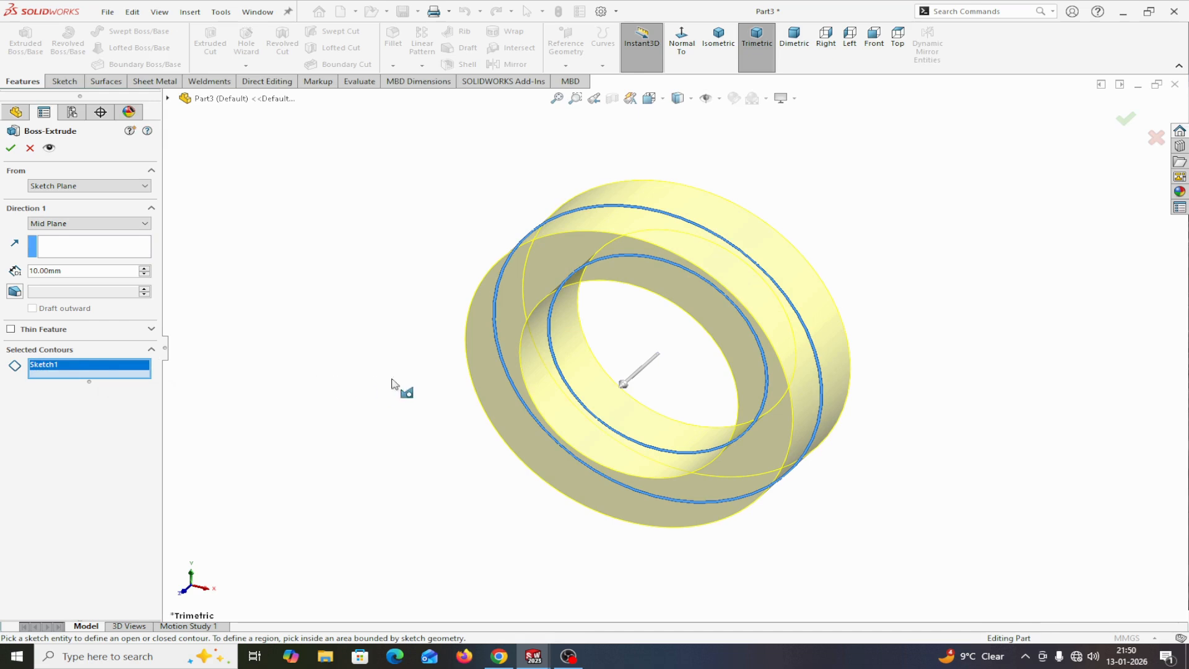
left_click(500, 355)
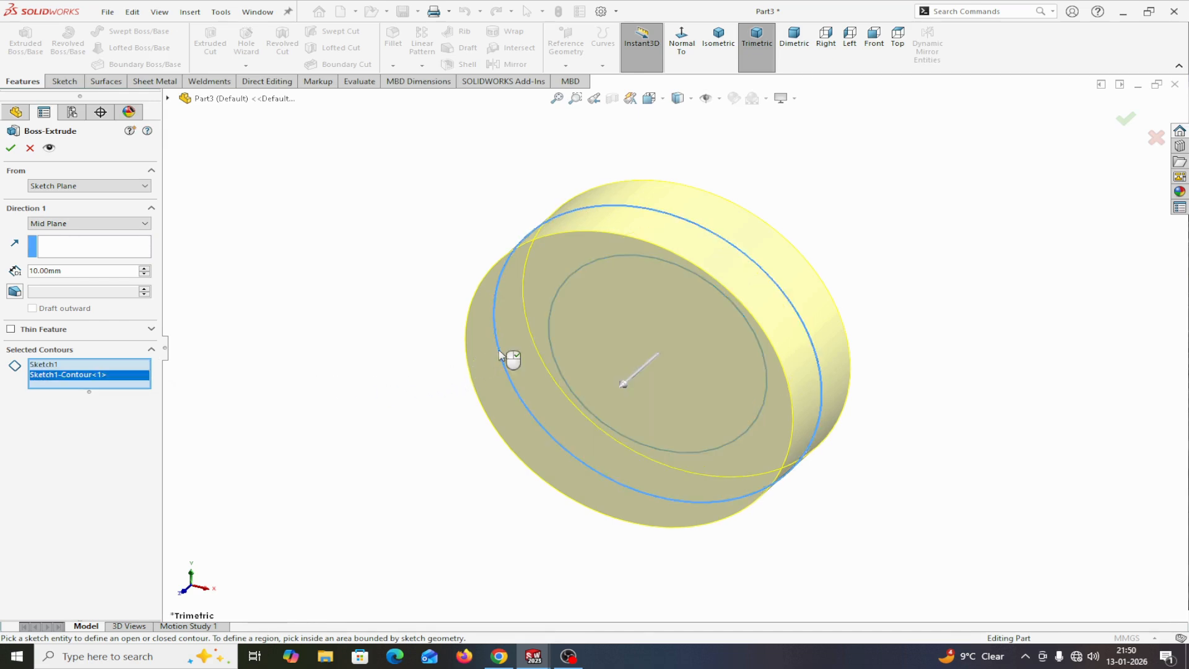
- Extrude the outer circle's contour as a solid cylinder with the Mid Plane end condition and a depth of 40 mm
left_click(104, 228)
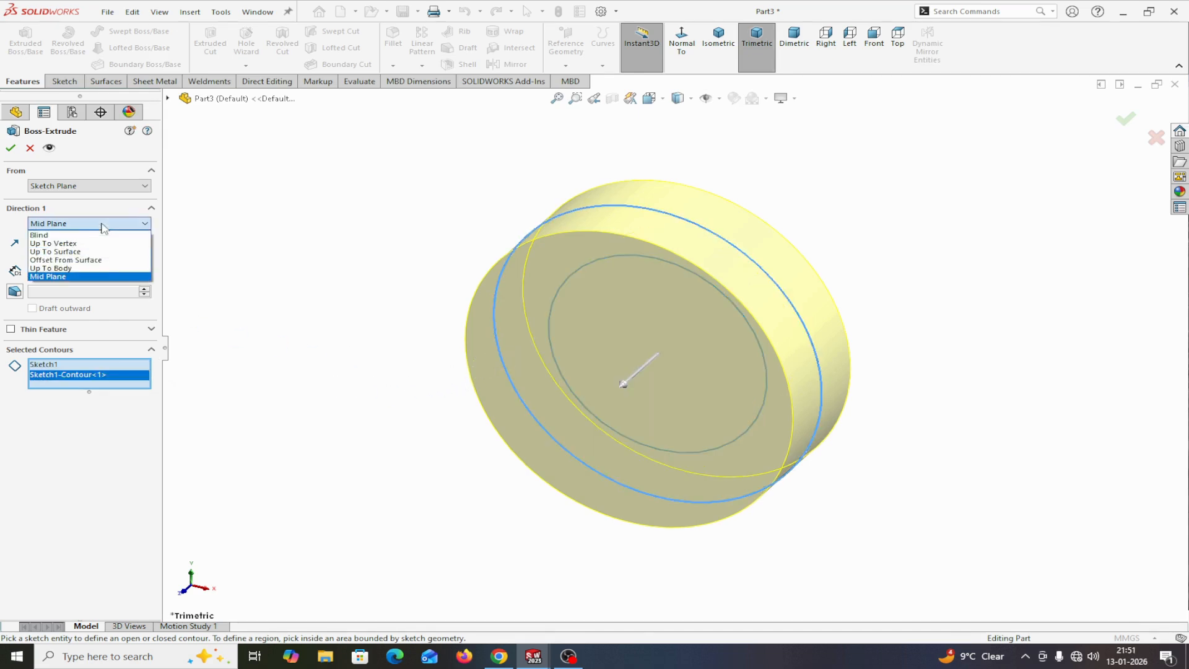
left_click(72, 281)
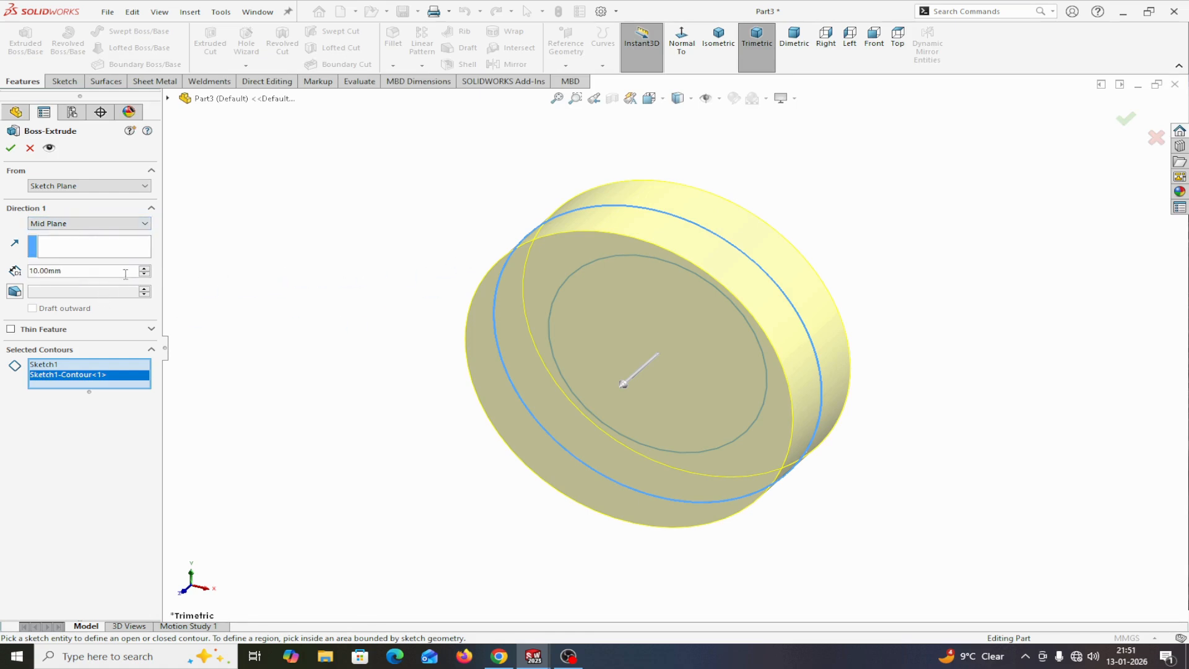
left_click(145, 269)
left_click(145, 269)
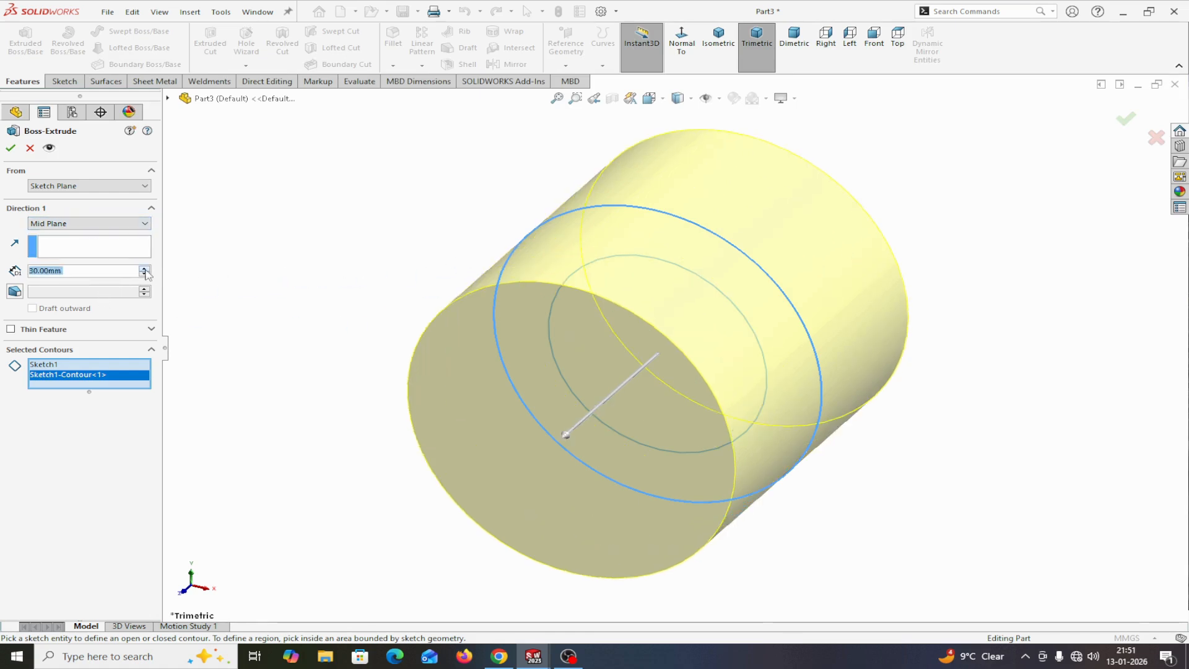
left_click(144, 268)
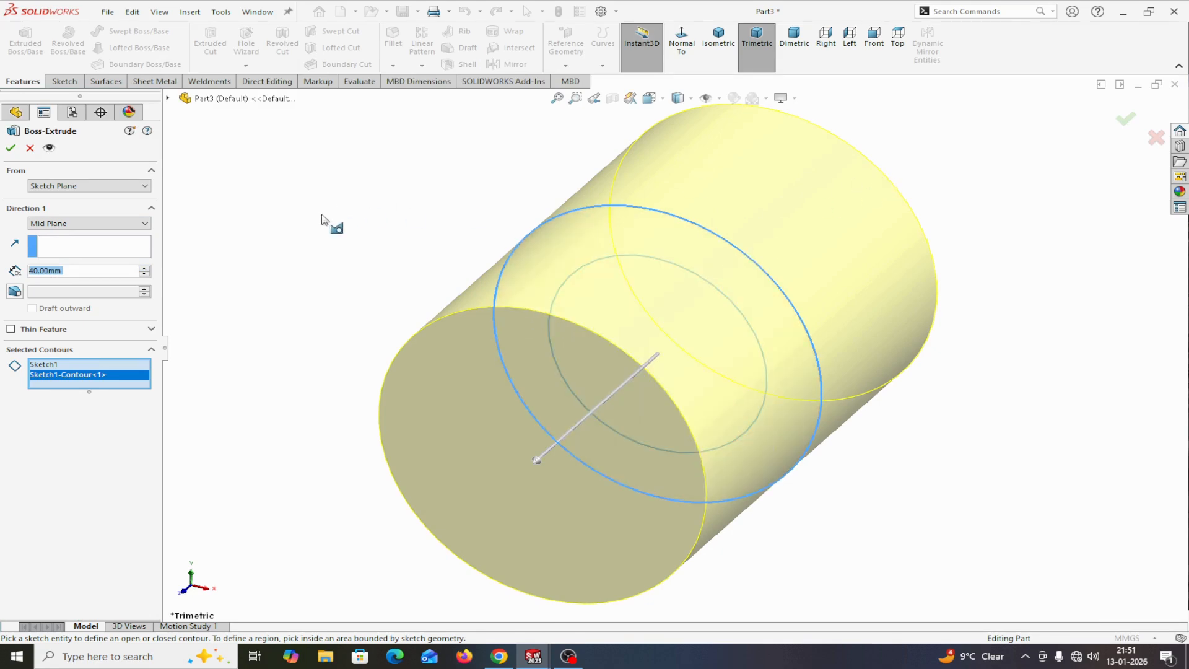
left_click(10, 149)
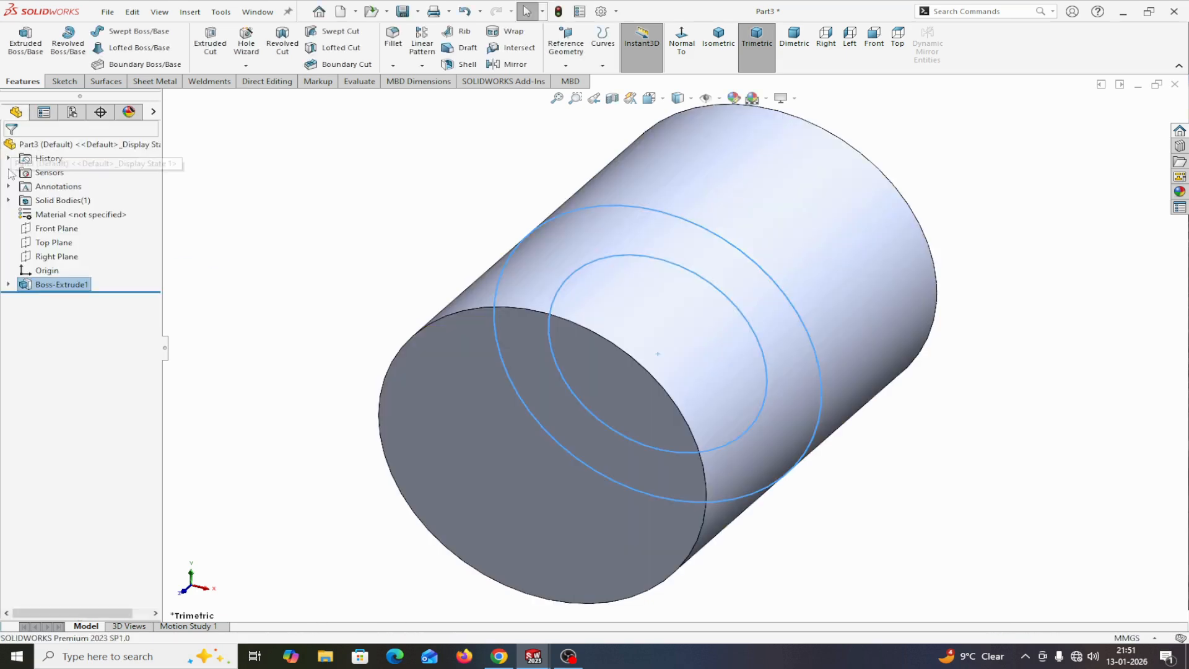
- Cut the inner circle's contour from the base cylinder's sketch through the cylinder with an Extruded Cut, Mid Plane, 40 mm deep
left_click(9, 285)
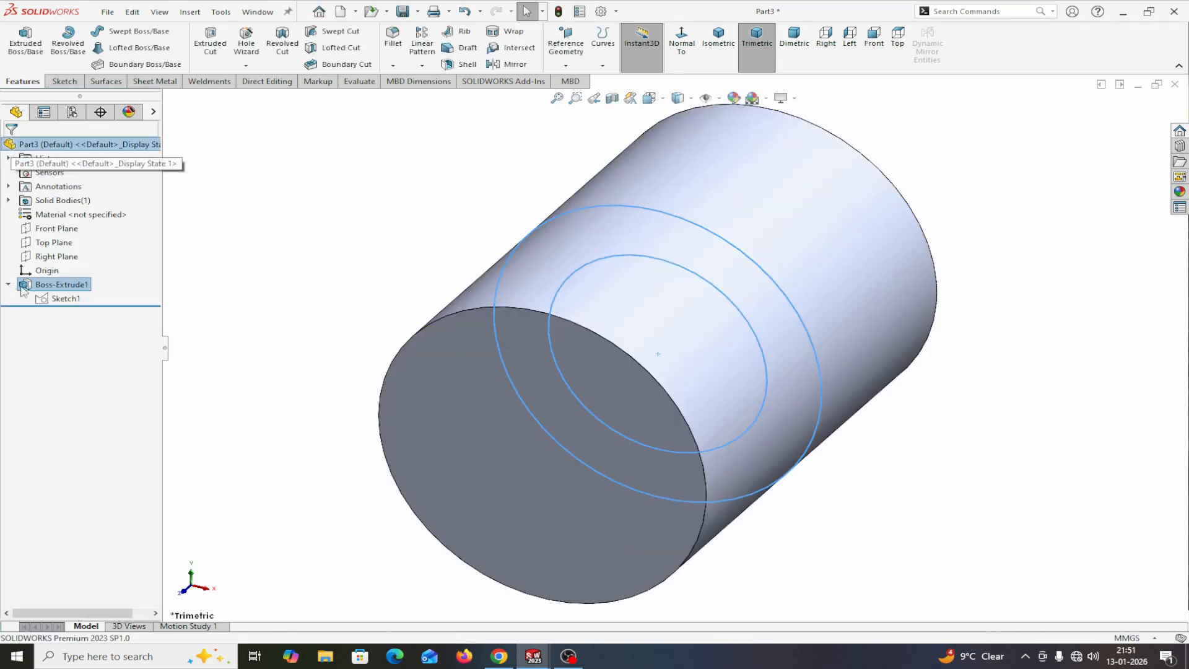
left_click(65, 300)
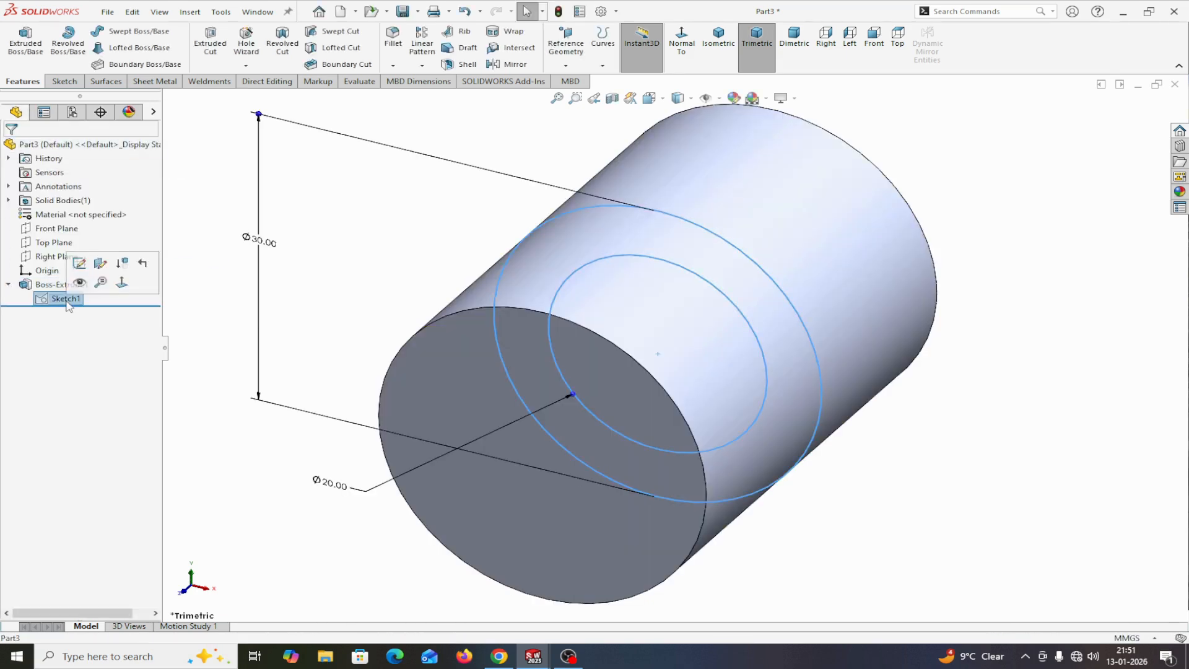
left_click(755, 335)
left_click(960, 413)
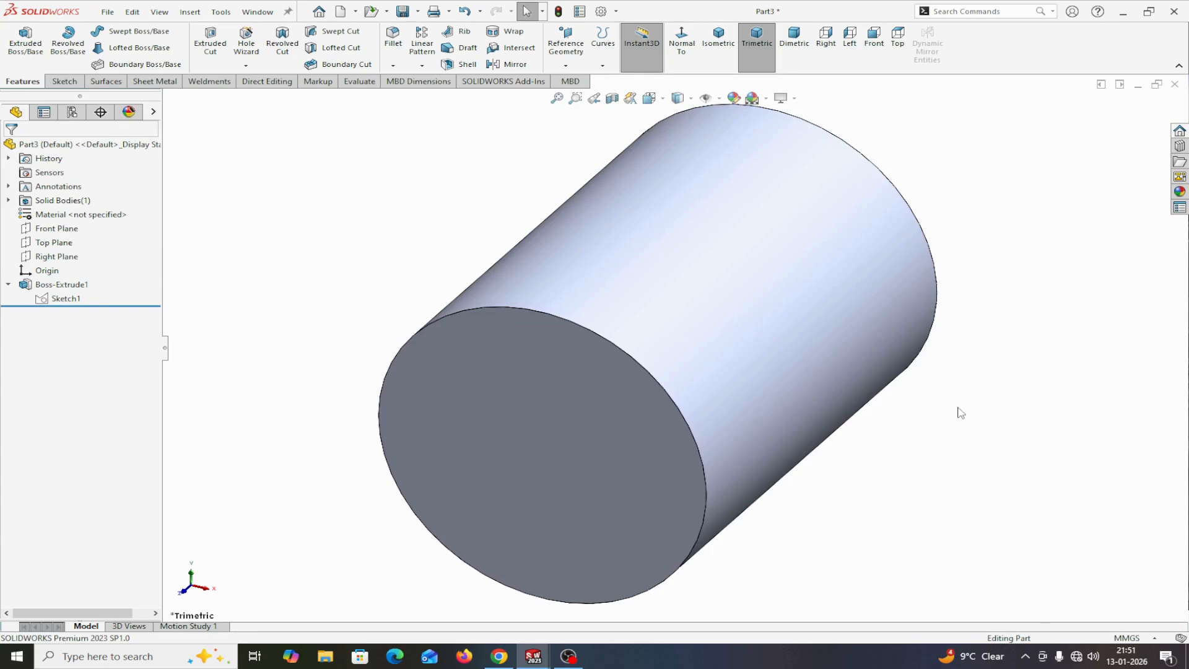
left_click(65, 300)
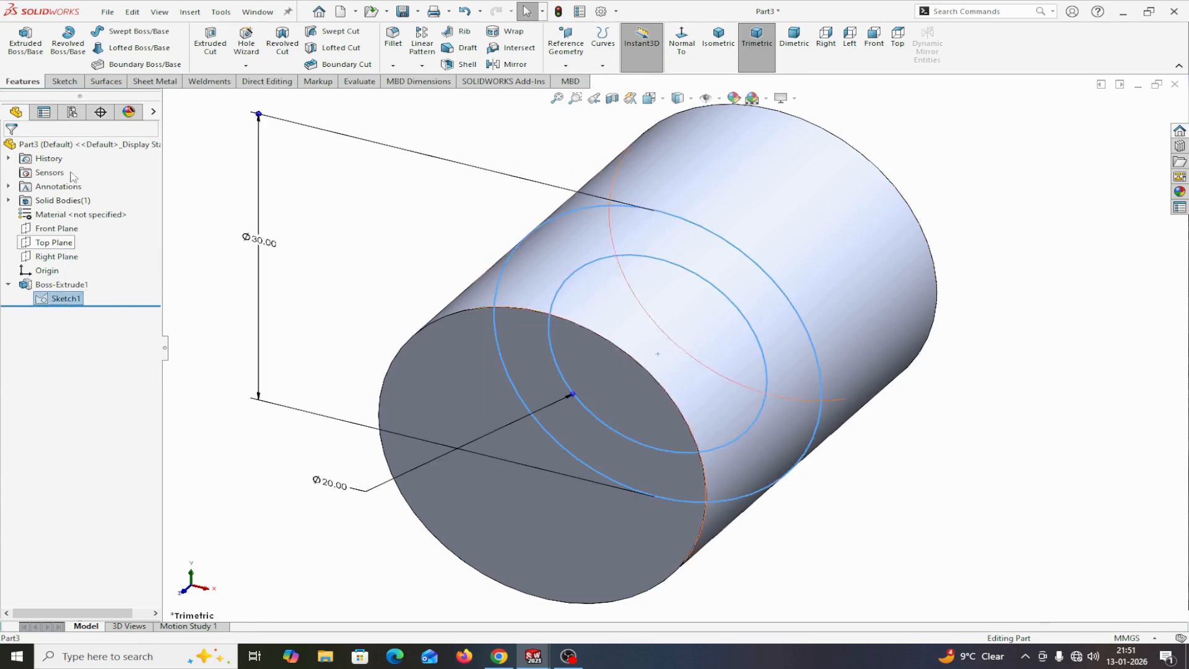
left_click(210, 40)
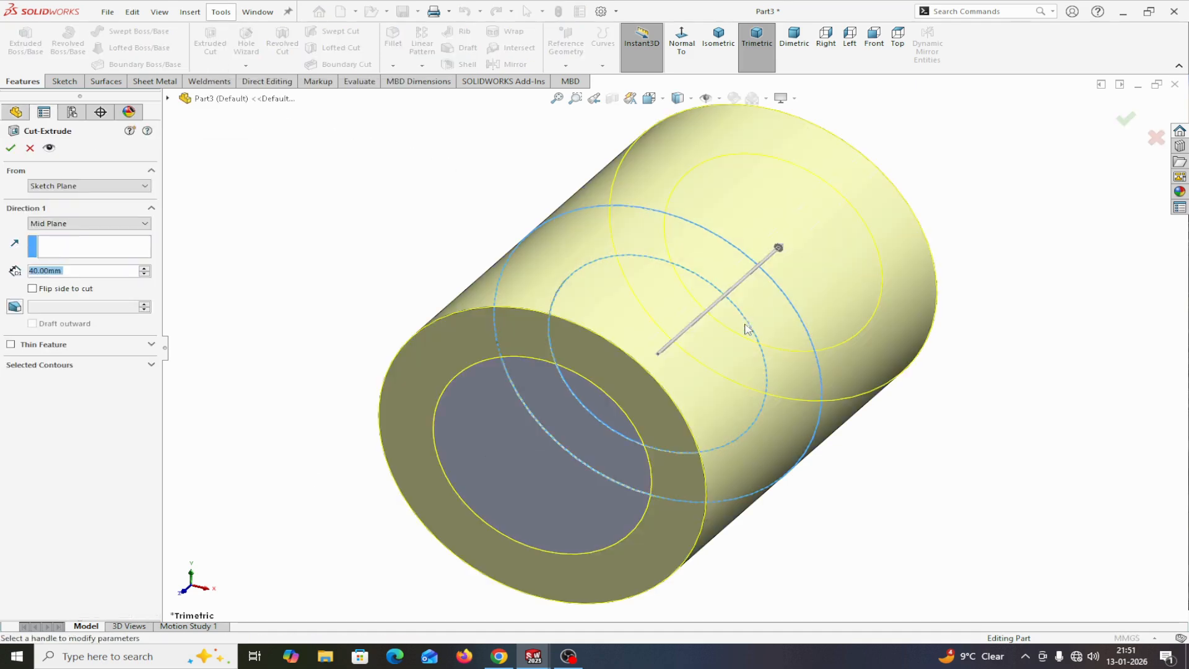
middle_click_drag(890, 359, 717, 370)
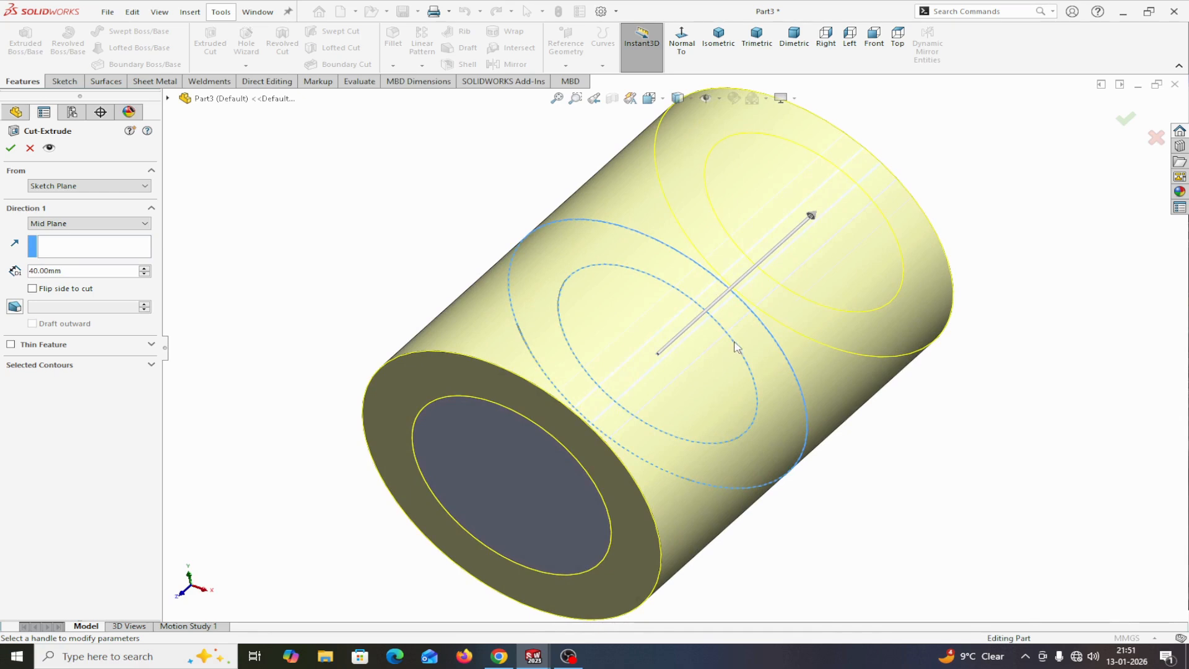
left_click(108, 365)
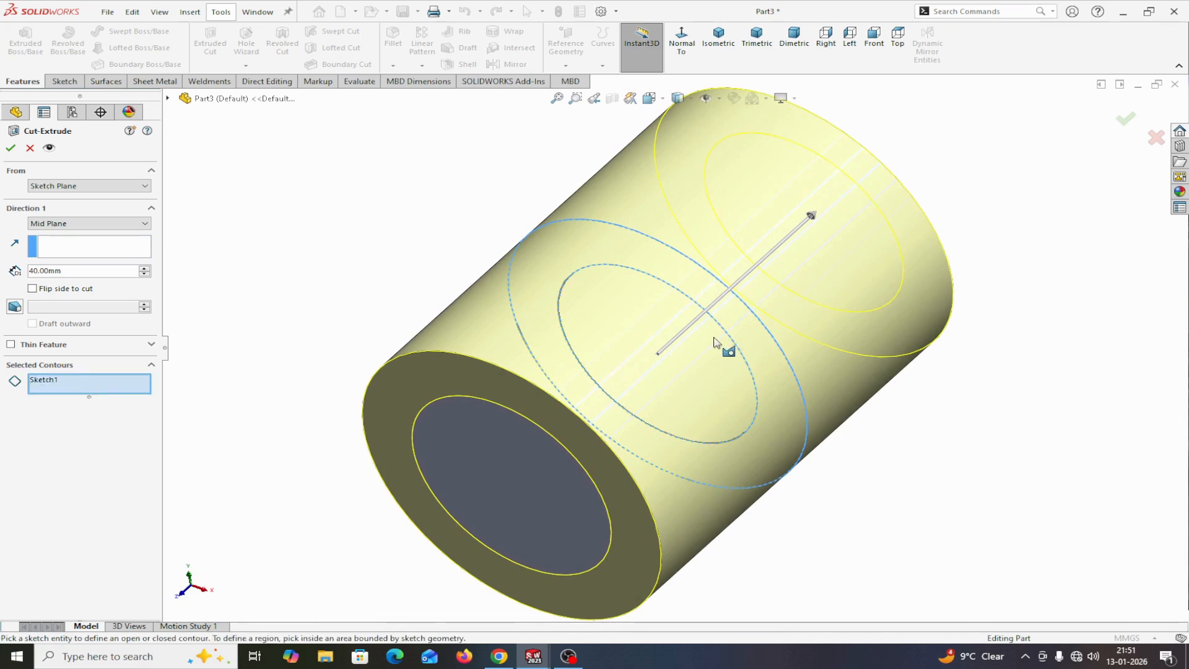
left_click(724, 337)
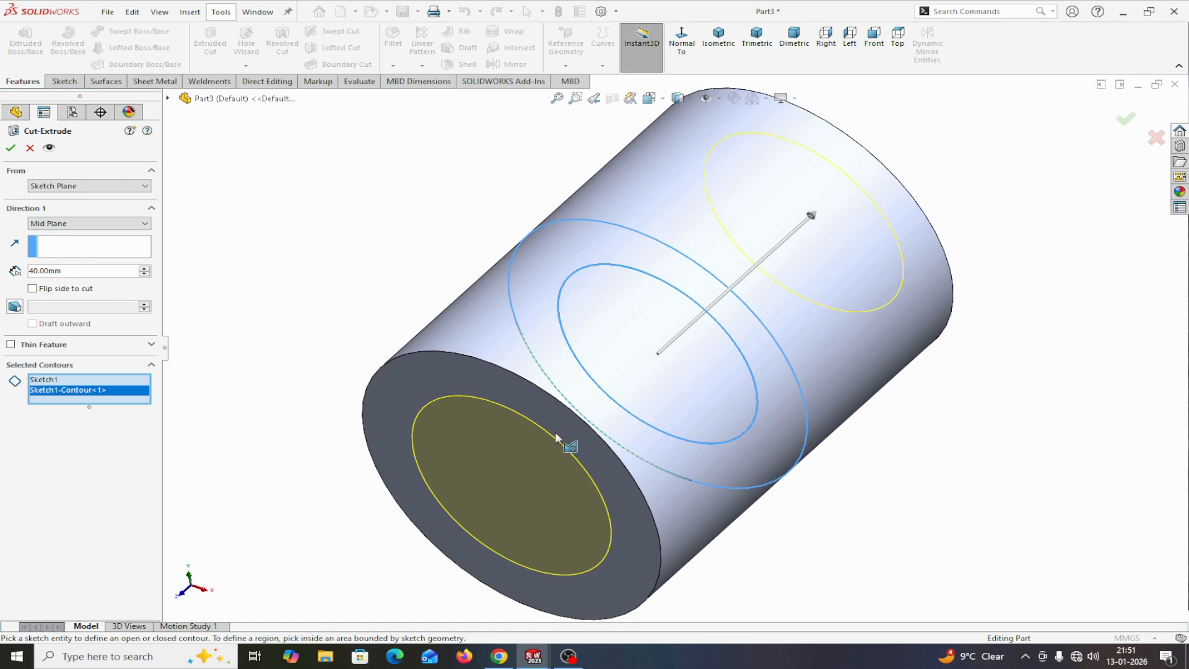
left_click(11, 148)
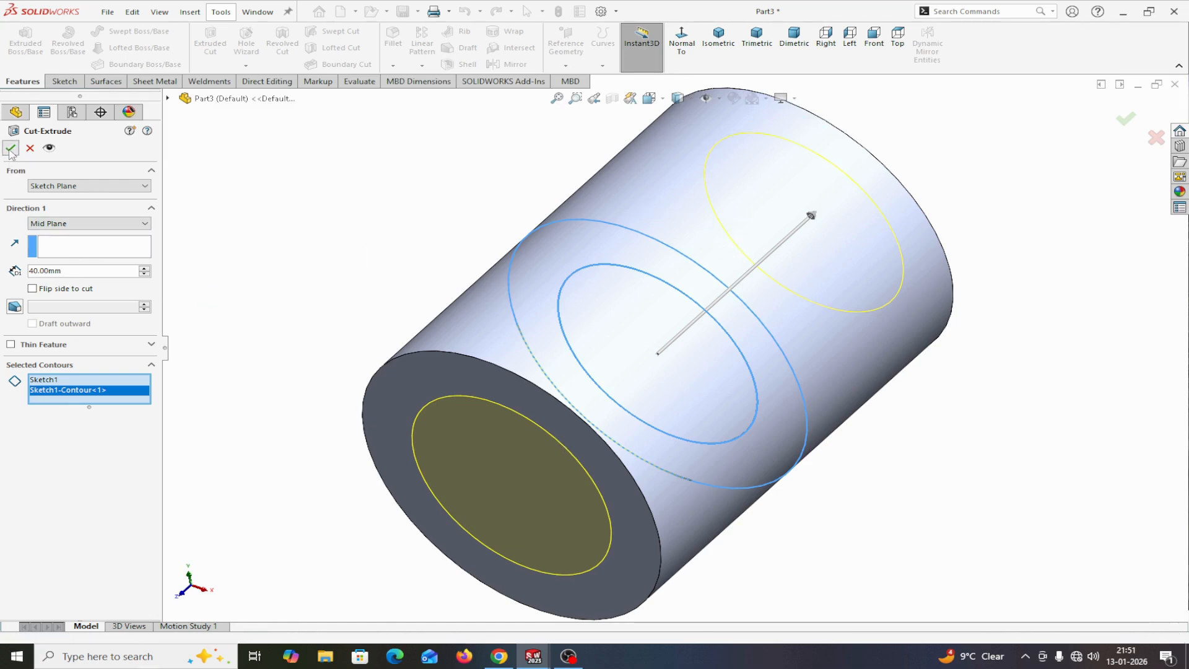
scroll(936, 515, "up", 2)
middle_click_drag(933, 509, 929, 416)
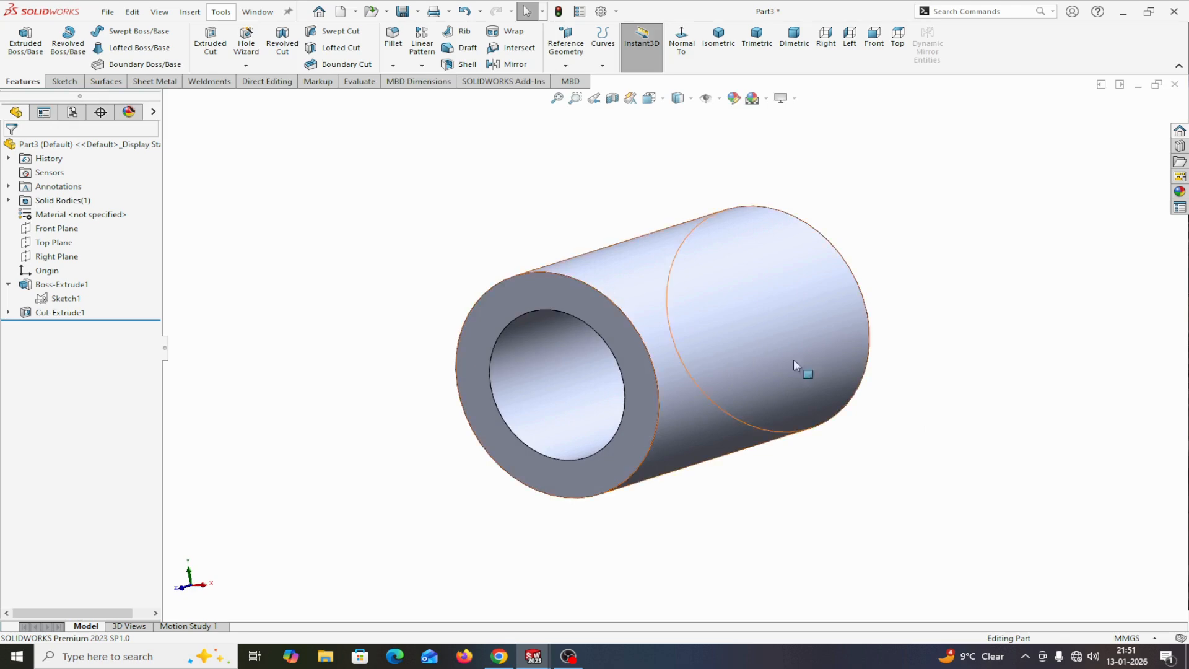
- Switch to the exercise 9-A drawing to examine the upper cylinder's dimensions and position, and return to Part3
left_click(257, 12)
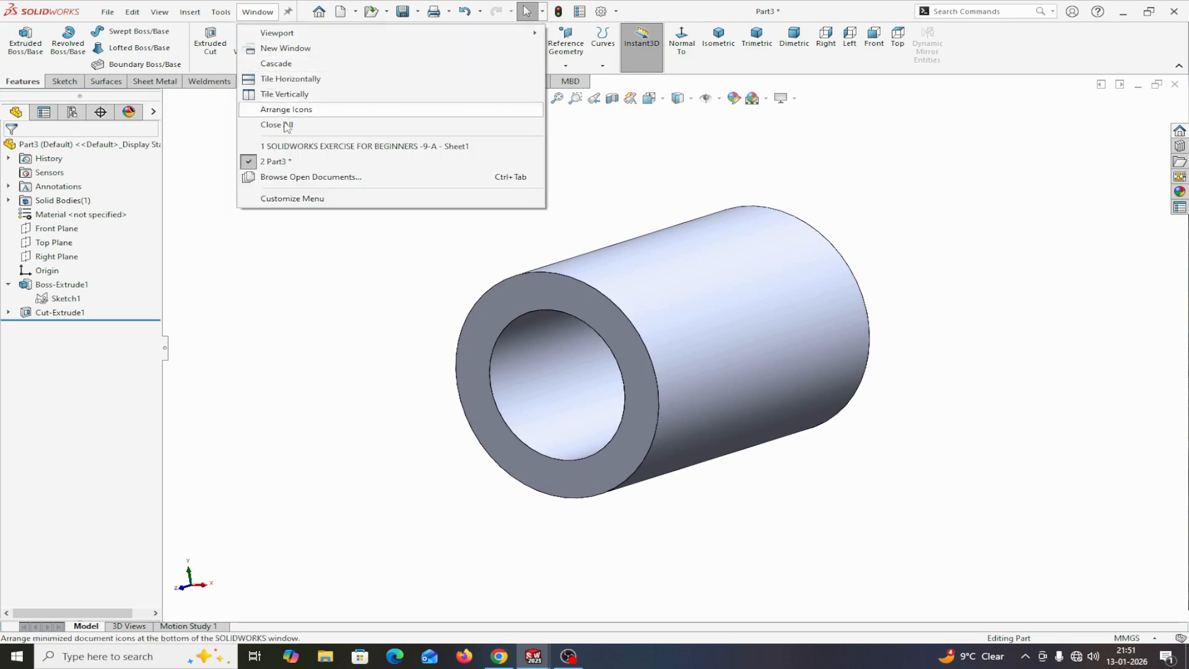
left_click(304, 146)
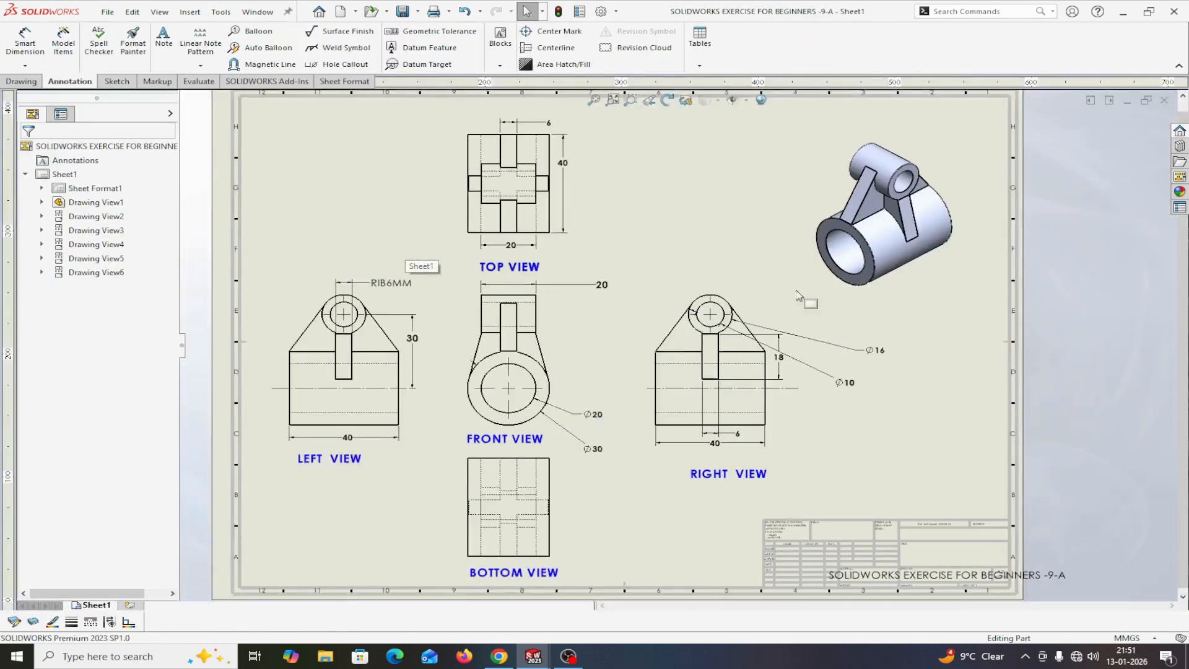
scroll(911, 317, "down", 2)
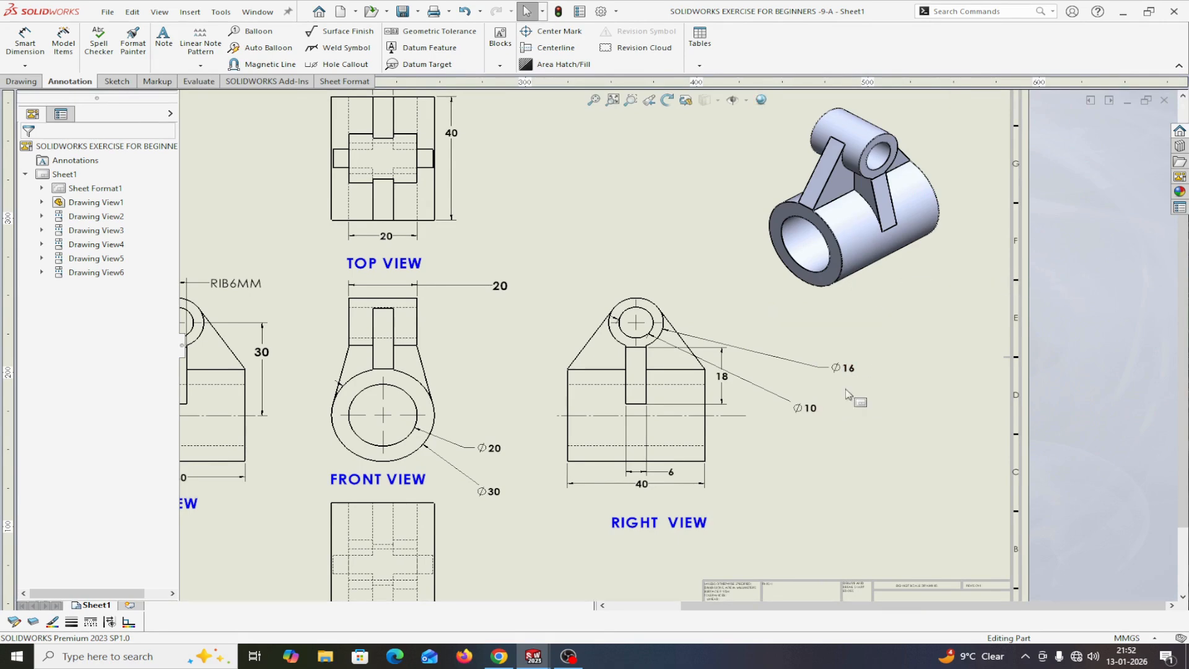
scroll(517, 279, "up", 3)
scroll(524, 282, "down", 2)
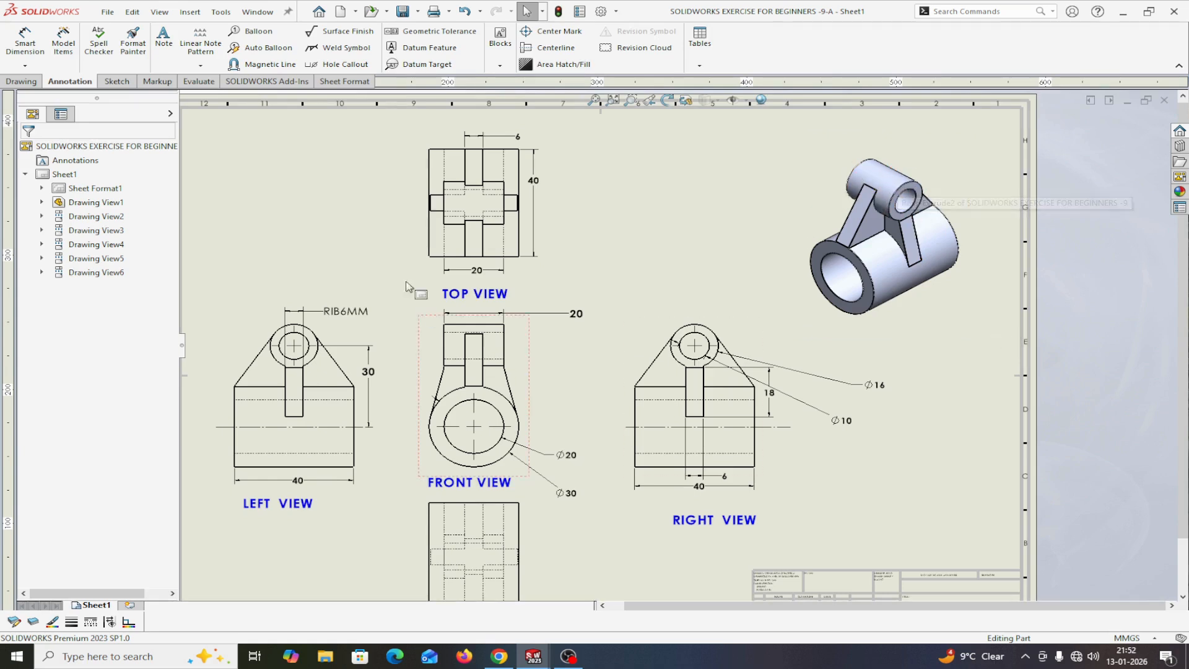
left_click(254, 12)
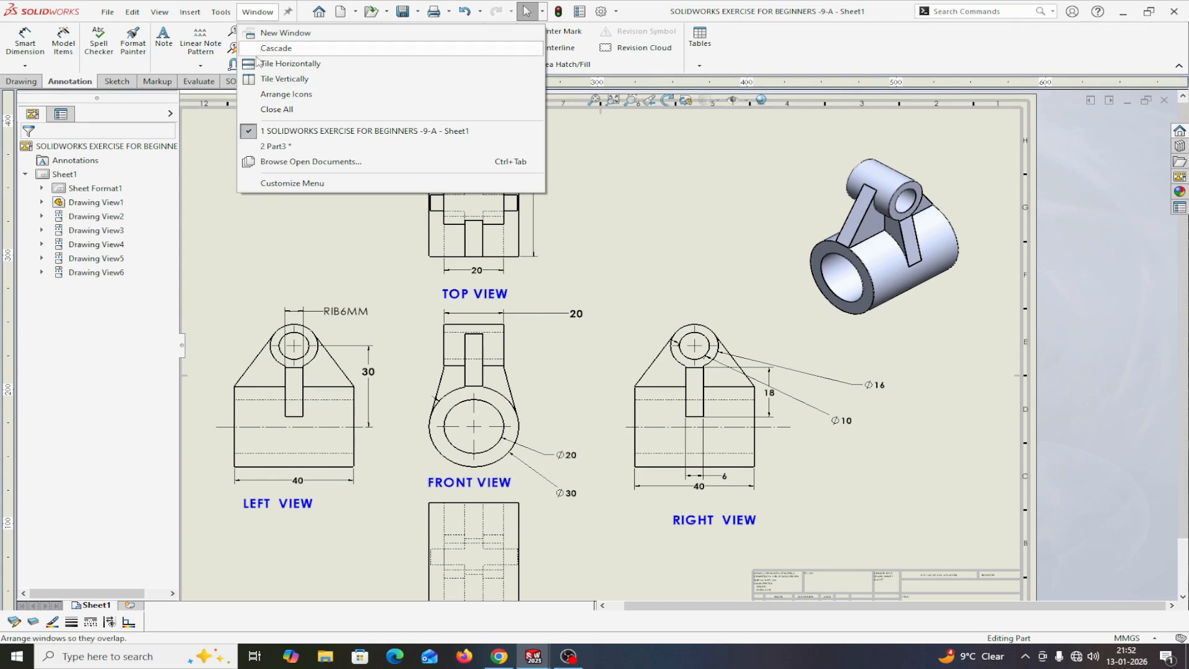
left_click(273, 147)
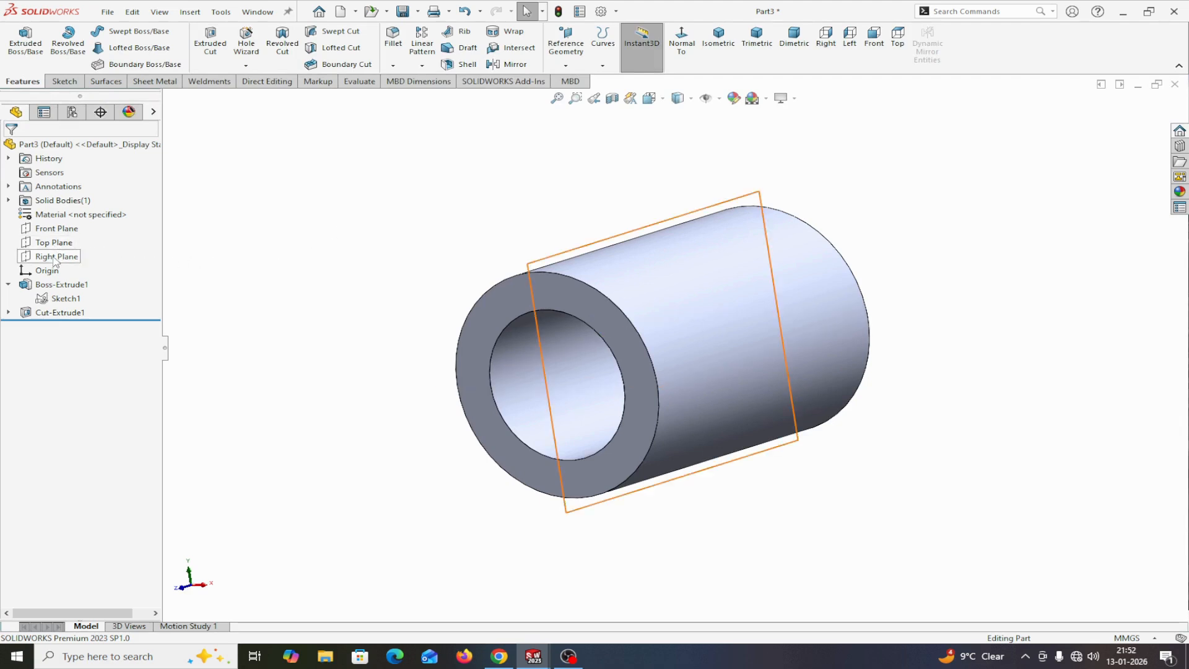
- On the Right Plane, sketch two concentric circles about 4.6 mm and 9.7 mm in diameter above the base cylinder
left_click(54, 258)
left_click(65, 239)
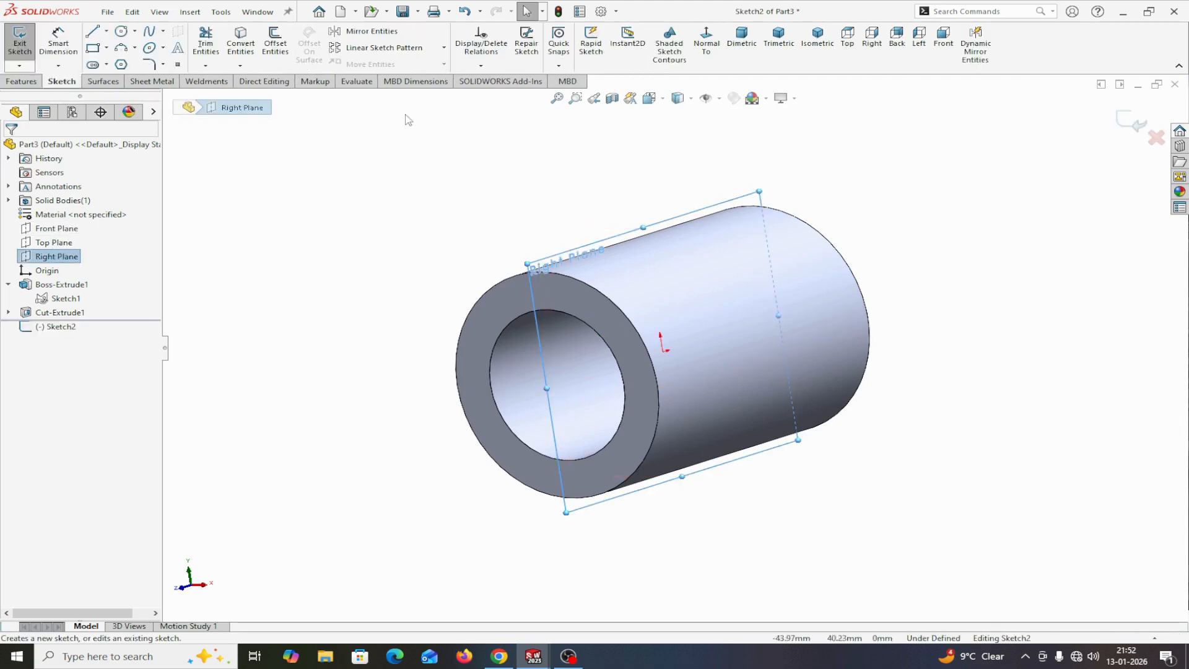
left_click(700, 62)
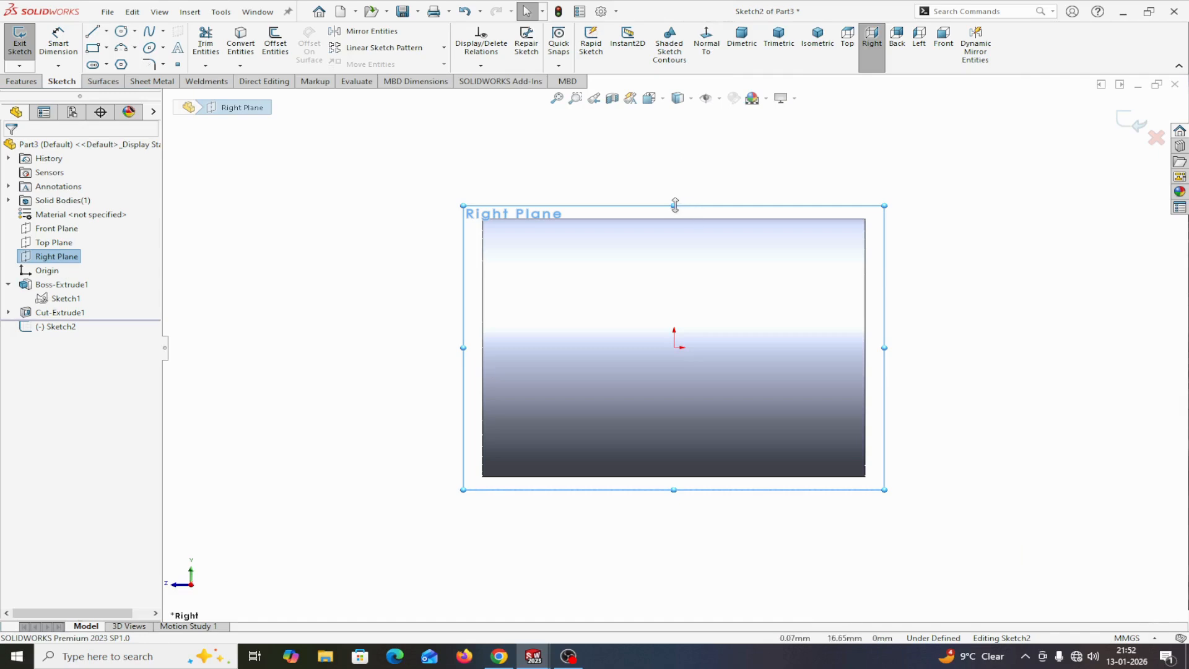
left_click_drag(674, 205, 675, 115)
left_click(122, 31)
mouse_move(667, 139)
left_mouse_down()
mouse_move(708, 160)
mouse_move(688, 150)
left_mouse_up()
right_click(689, 144)
left_click(719, 150)
- Dimension the outer circle's diameter above the cylinder and set it to 16 mm
left_click(59, 42)
left_click(706, 167)
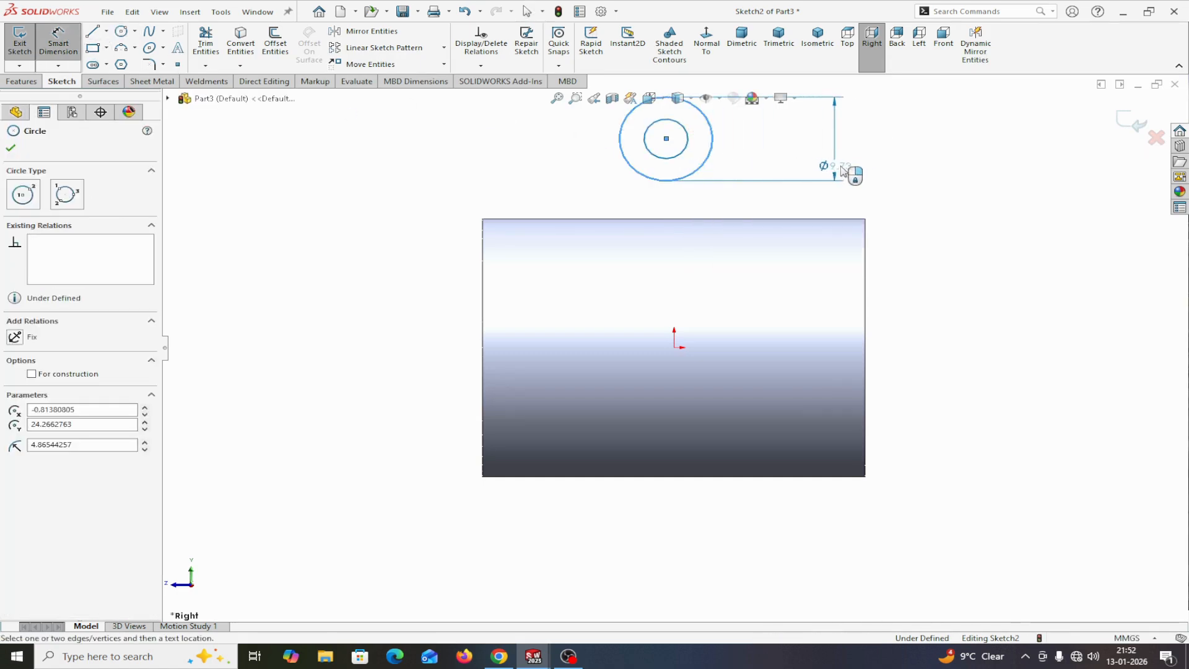
left_click(871, 170)
type("16")
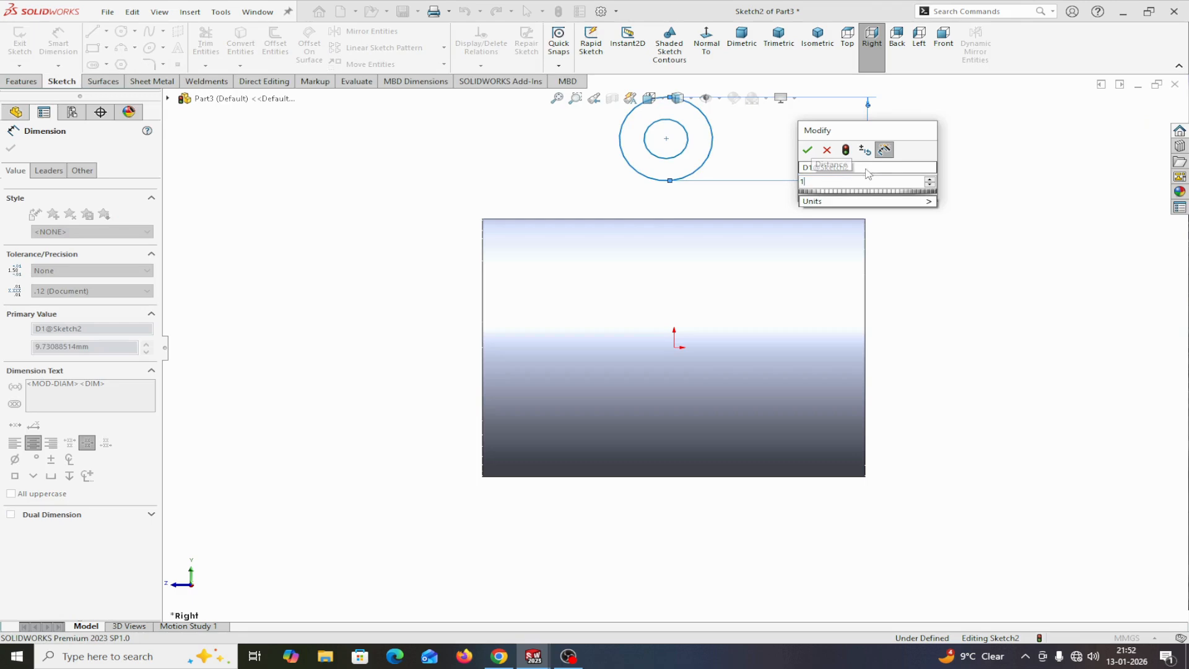
left_click(807, 150)
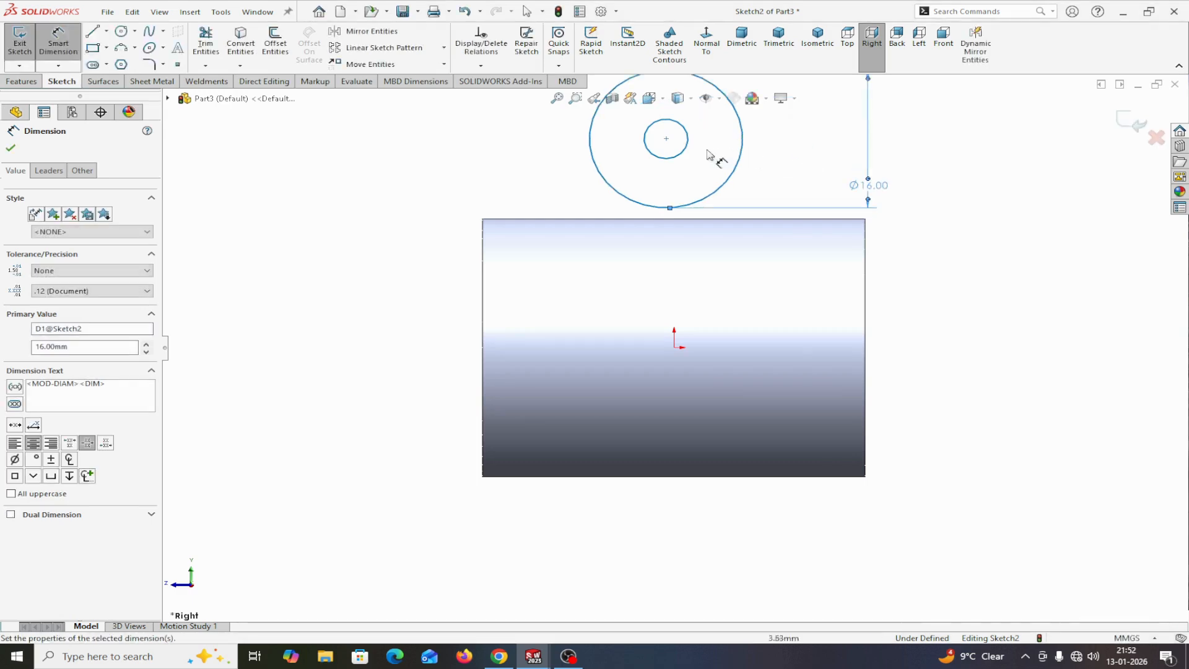
- Dimension the inner circle's diameter above the cylinder at 10 mm and close the dimension tool
left_click(692, 147)
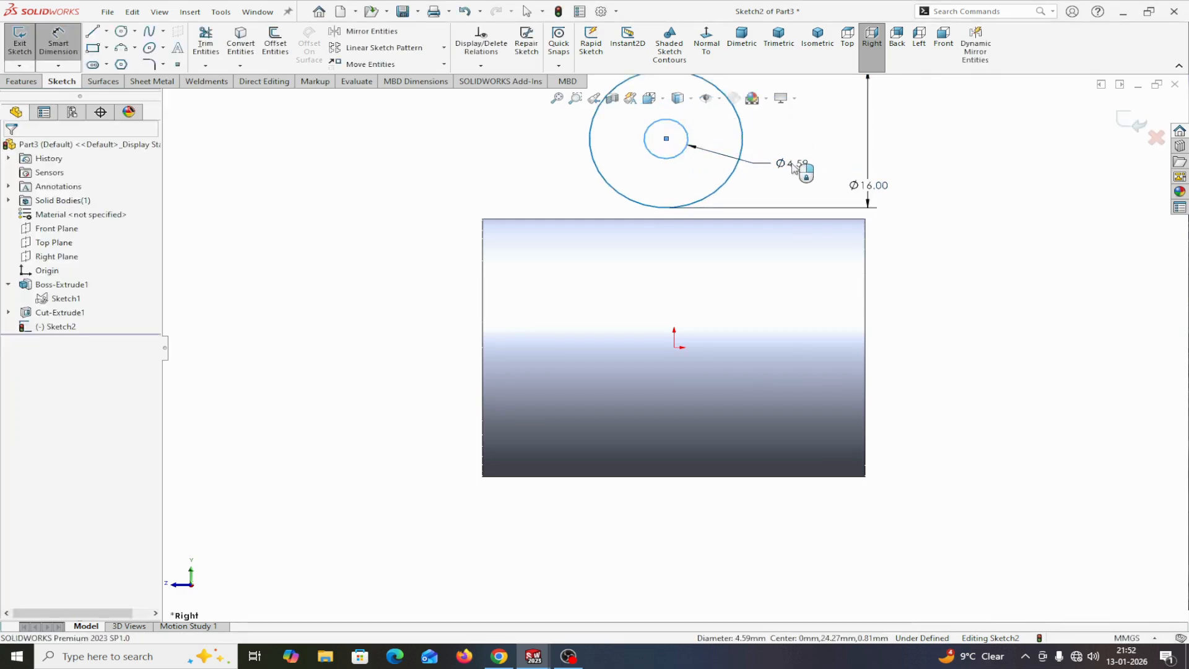
left_click(795, 167)
type("10")
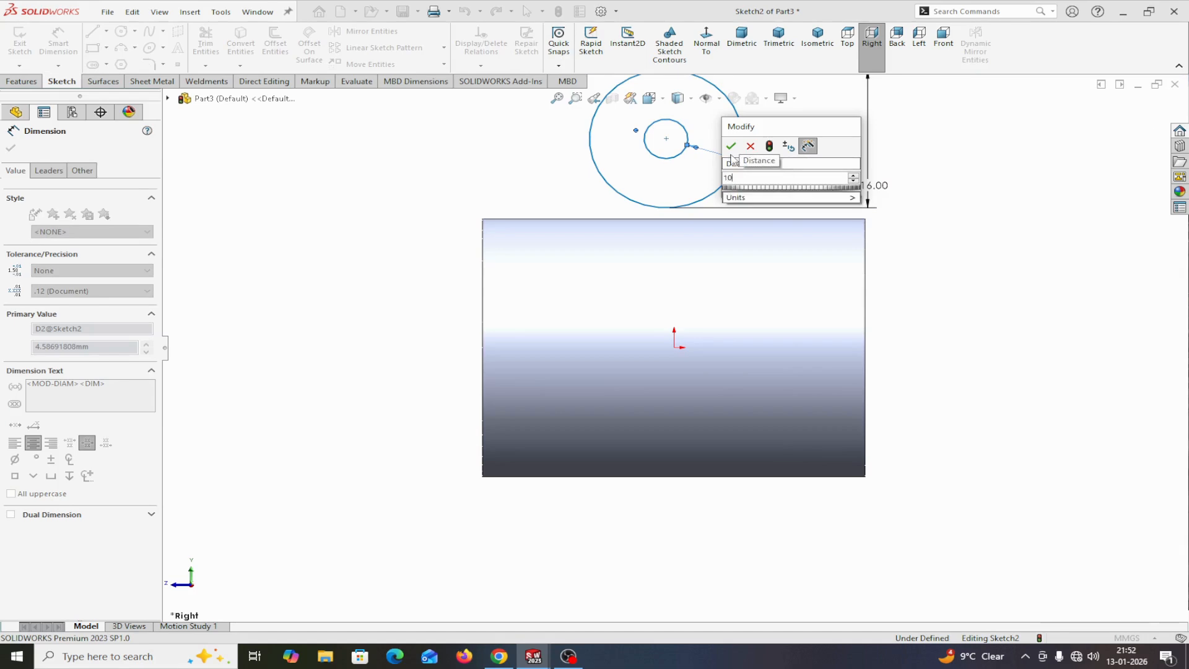
left_click(732, 147)
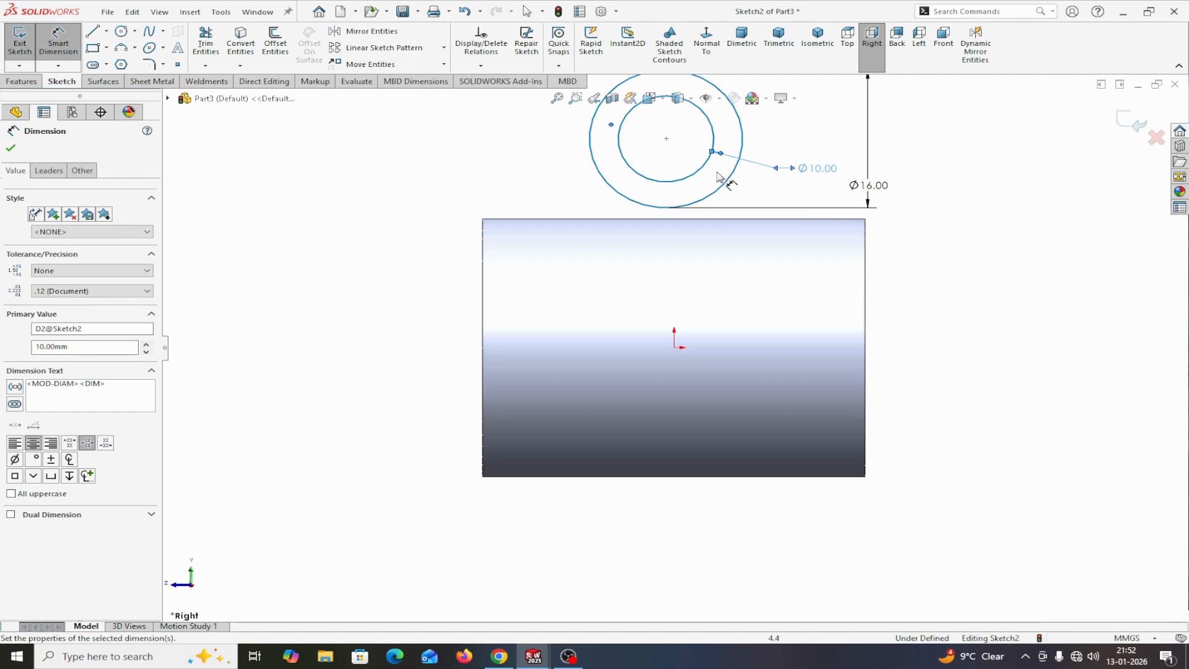
left_click(10, 150)
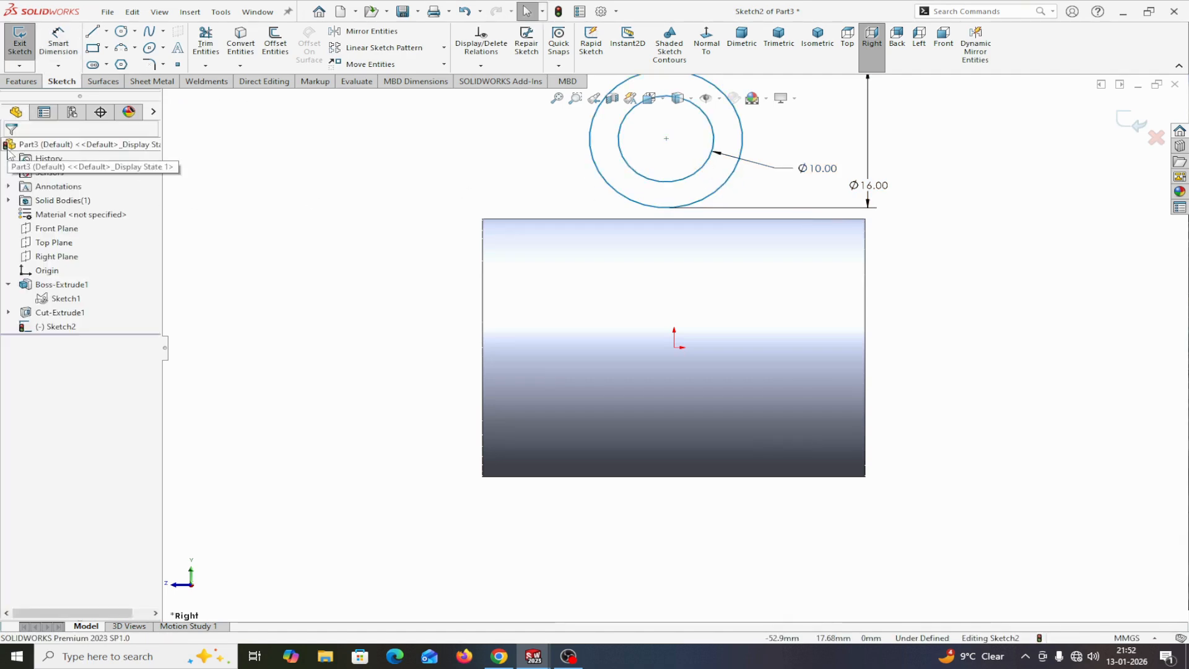
- Add a Vertical relation between the origin and the shared centre of the two circles
left_click(675, 348)
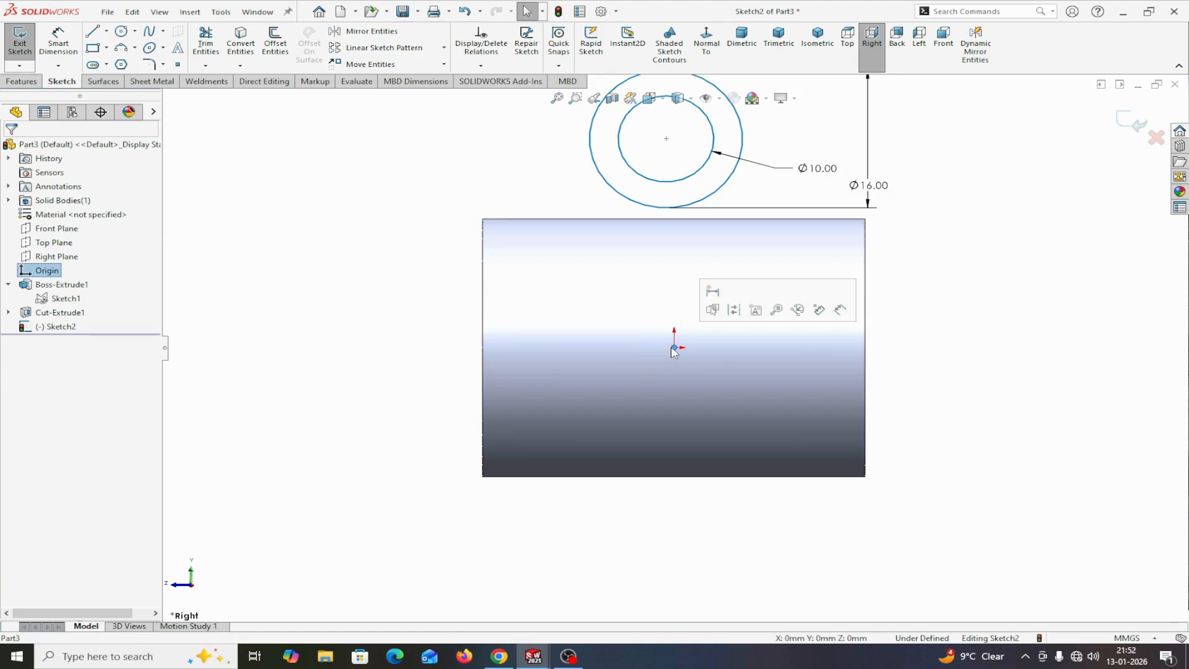
left_click(667, 140, "ctrl")
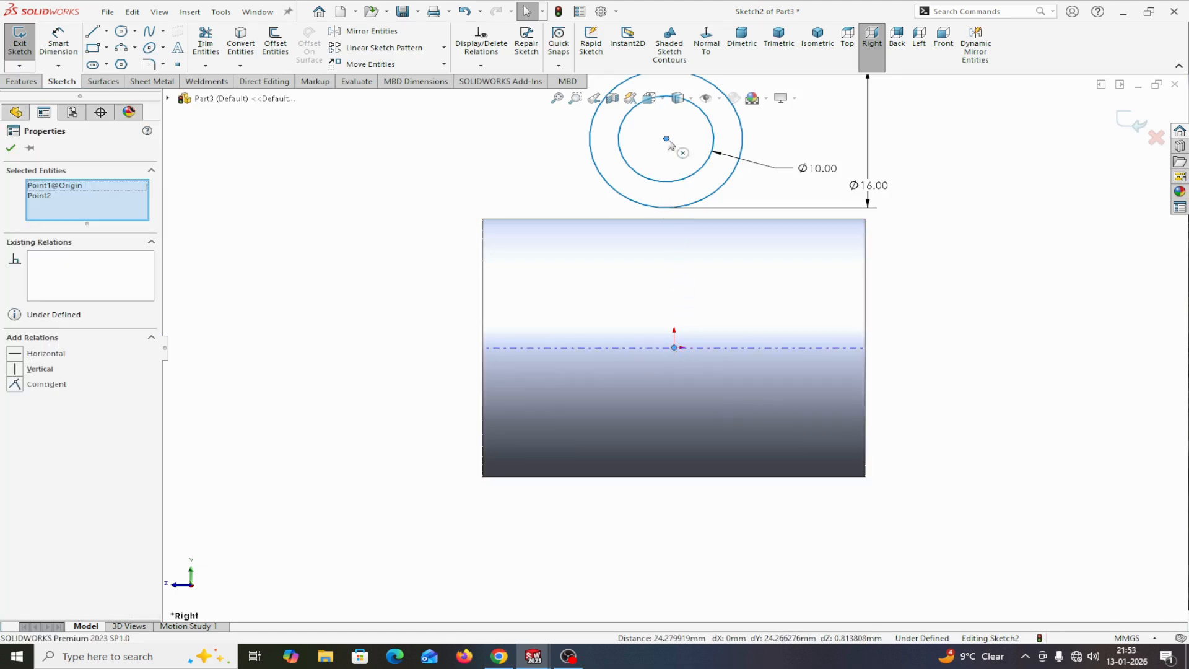
left_click(14, 369)
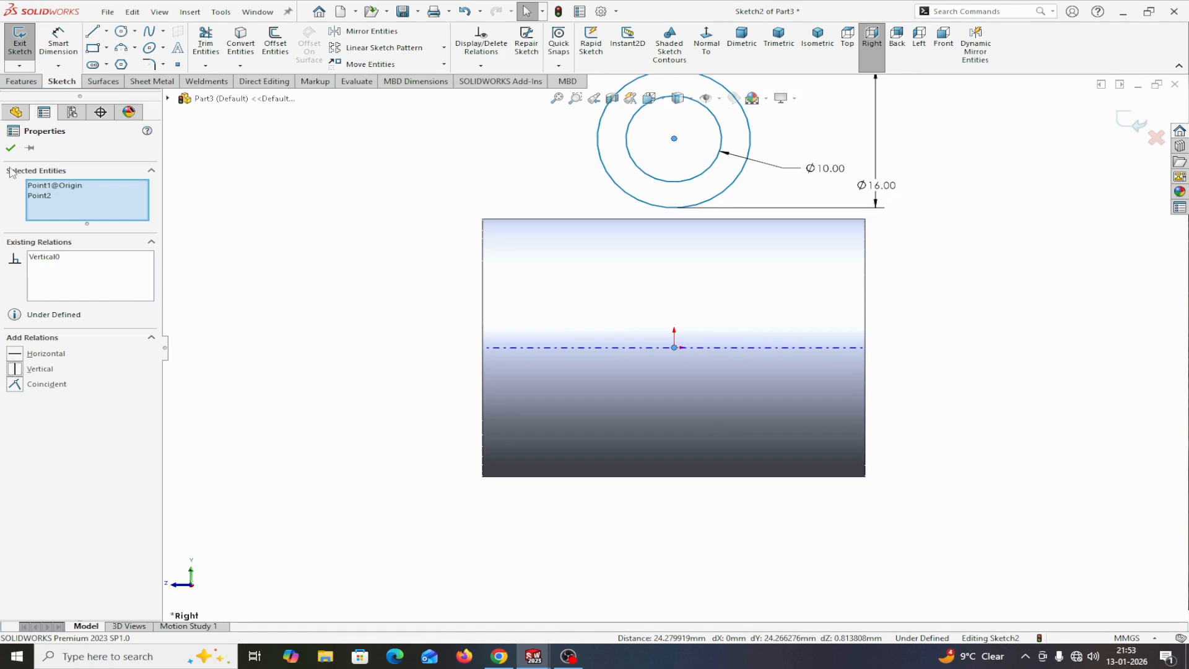
left_click(10, 149)
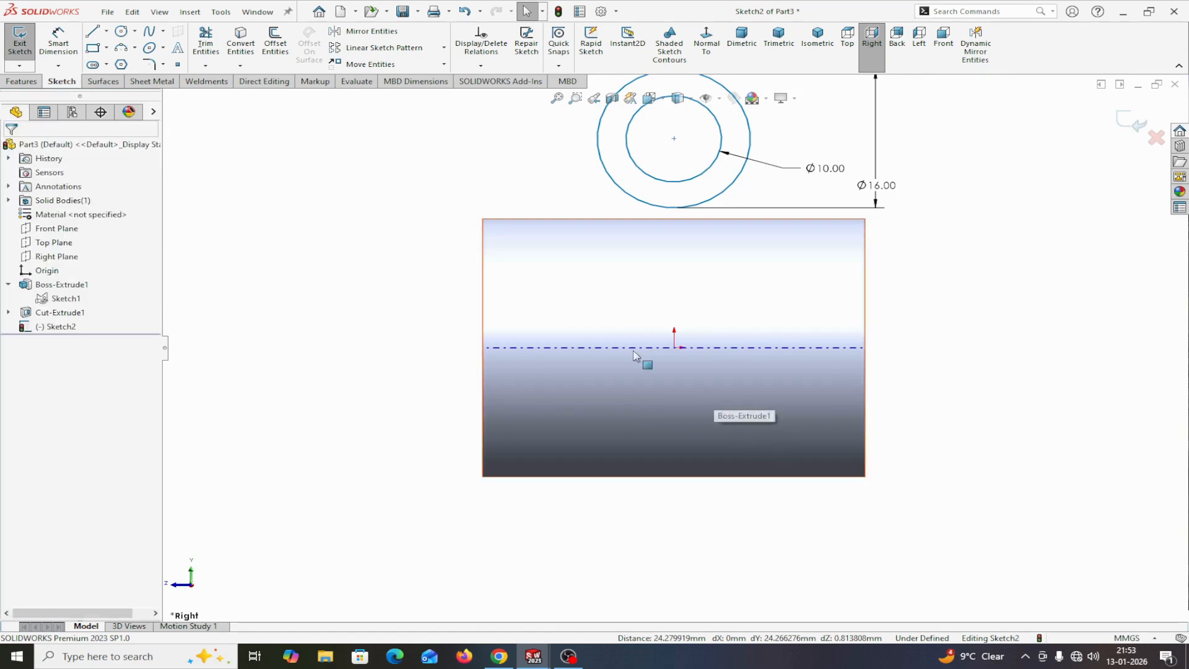
- Dimension the vertical distance from the origin to the circles' centre and set it to 30 mm
left_click(54, 47)
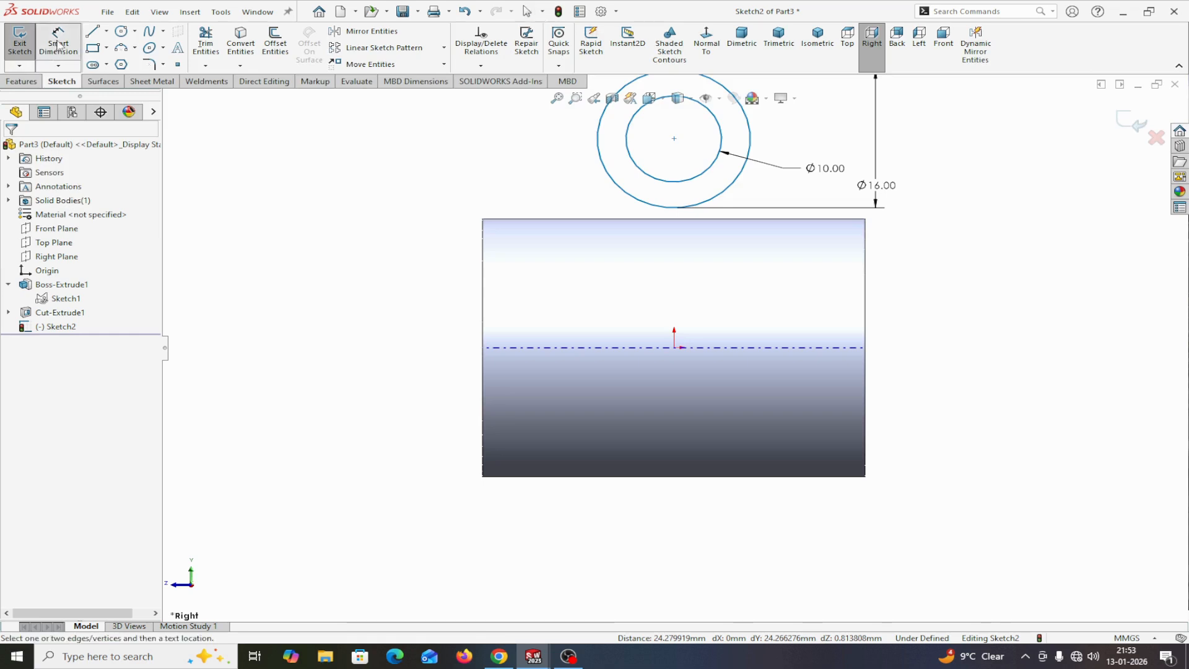
left_click(674, 348)
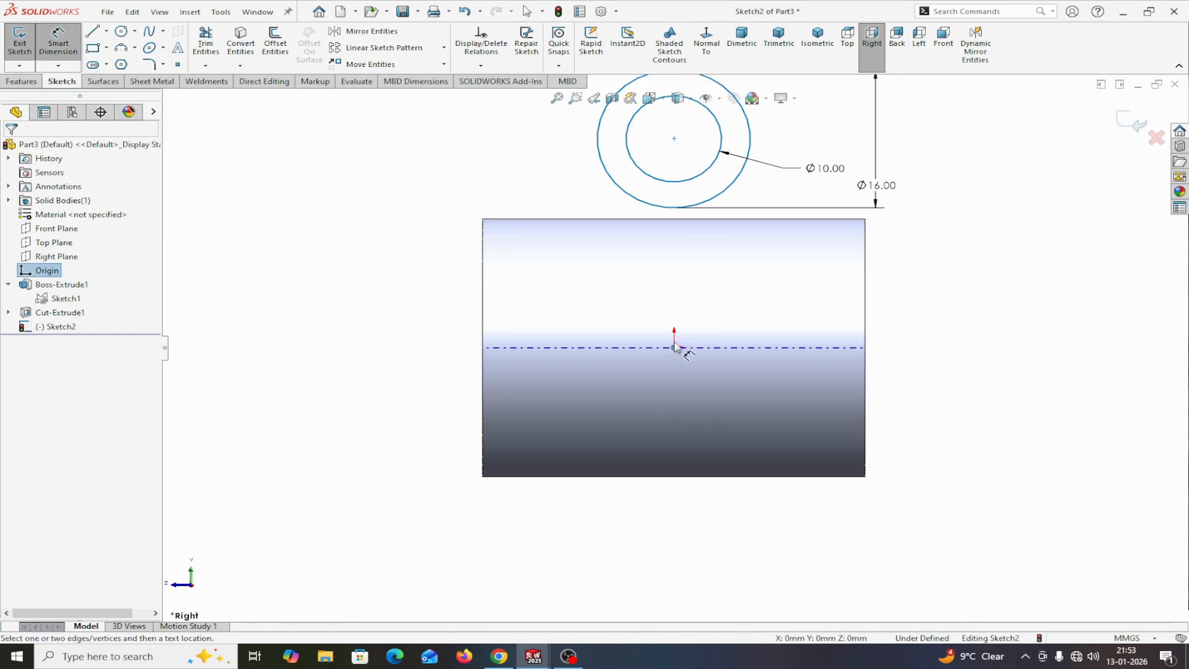
left_click(674, 140)
left_click(674, 347)
left_click(365, 251)
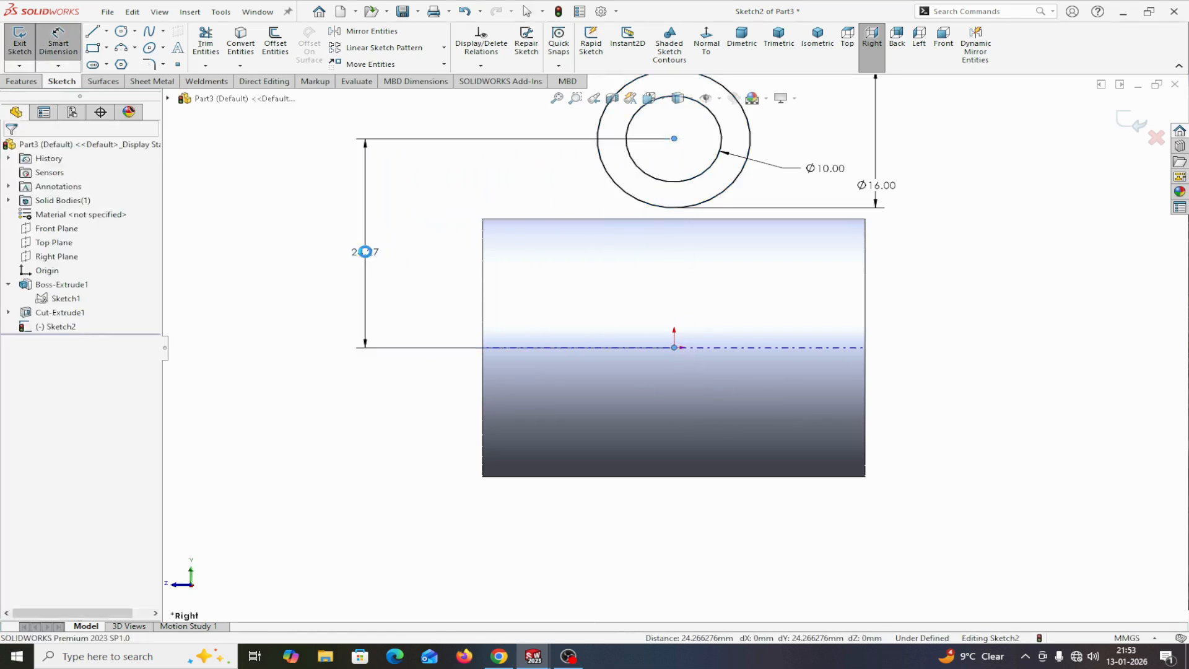
type("3")
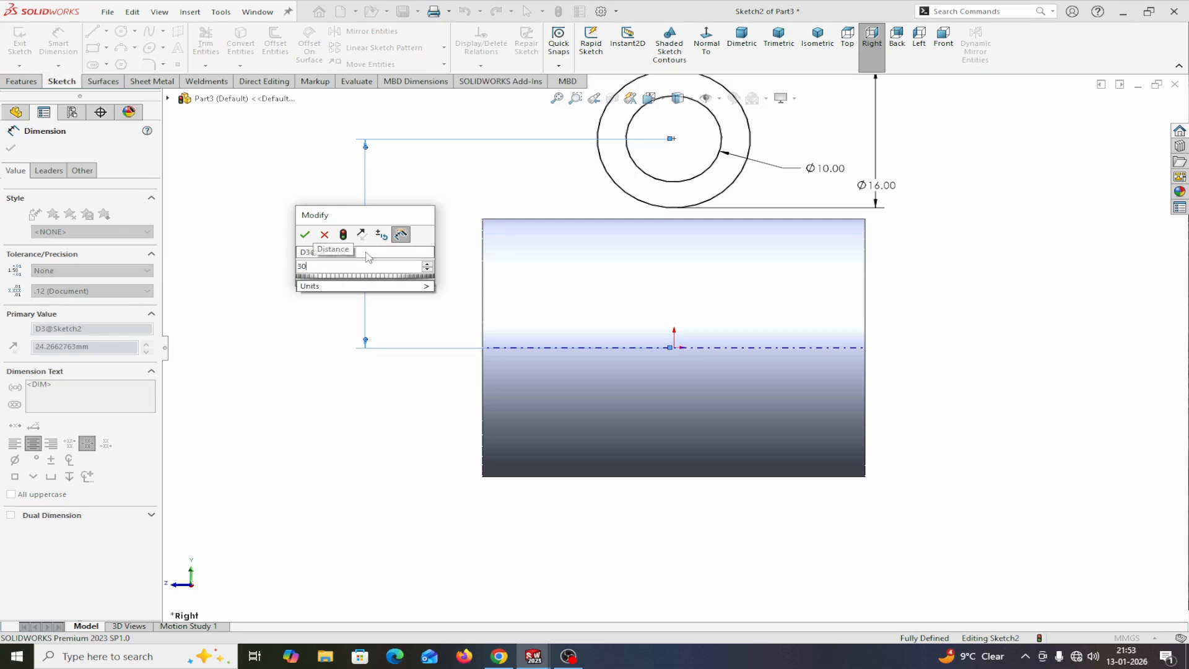
type("0")
left_click(305, 235)
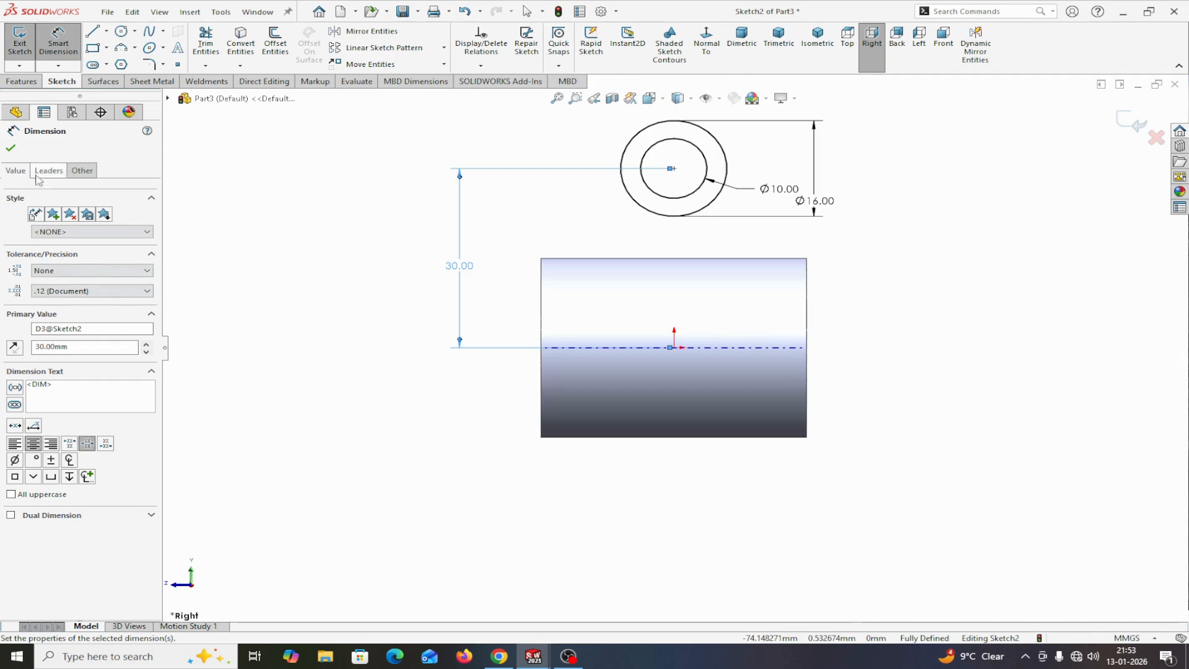
left_click(11, 150)
middle_click_drag(191, 353, 285, 371)
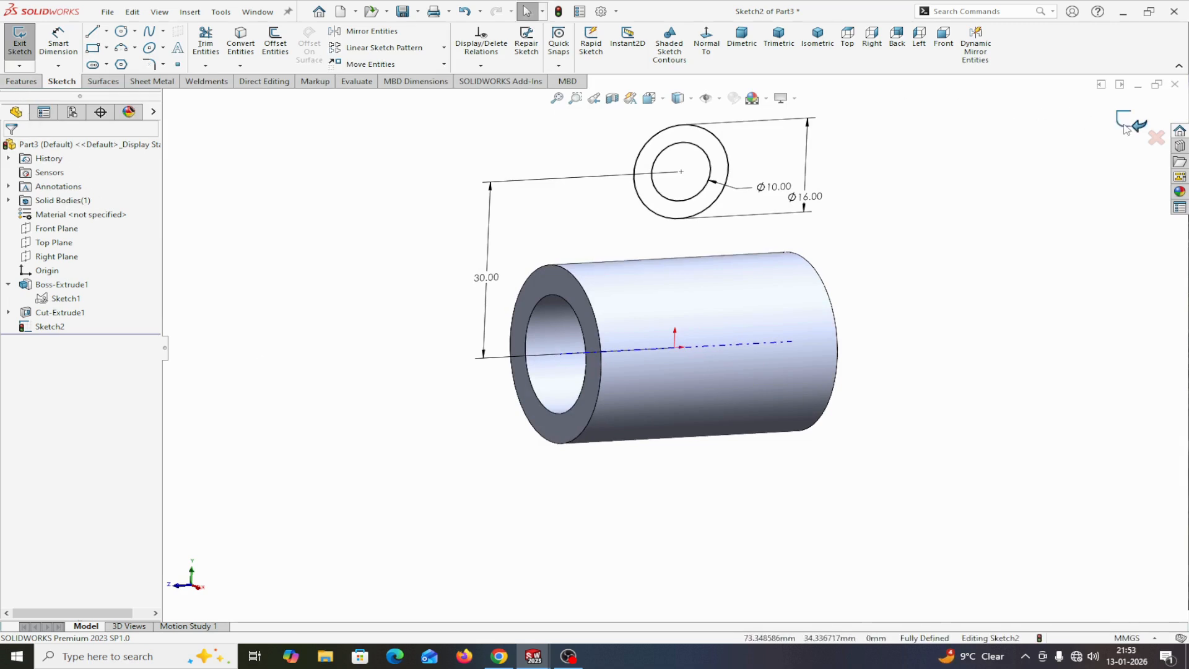
- Extrude the outer 16 mm circle's contour 20 mm with a Mid Plane end condition to form the solid upper cylinder
left_click(21, 82)
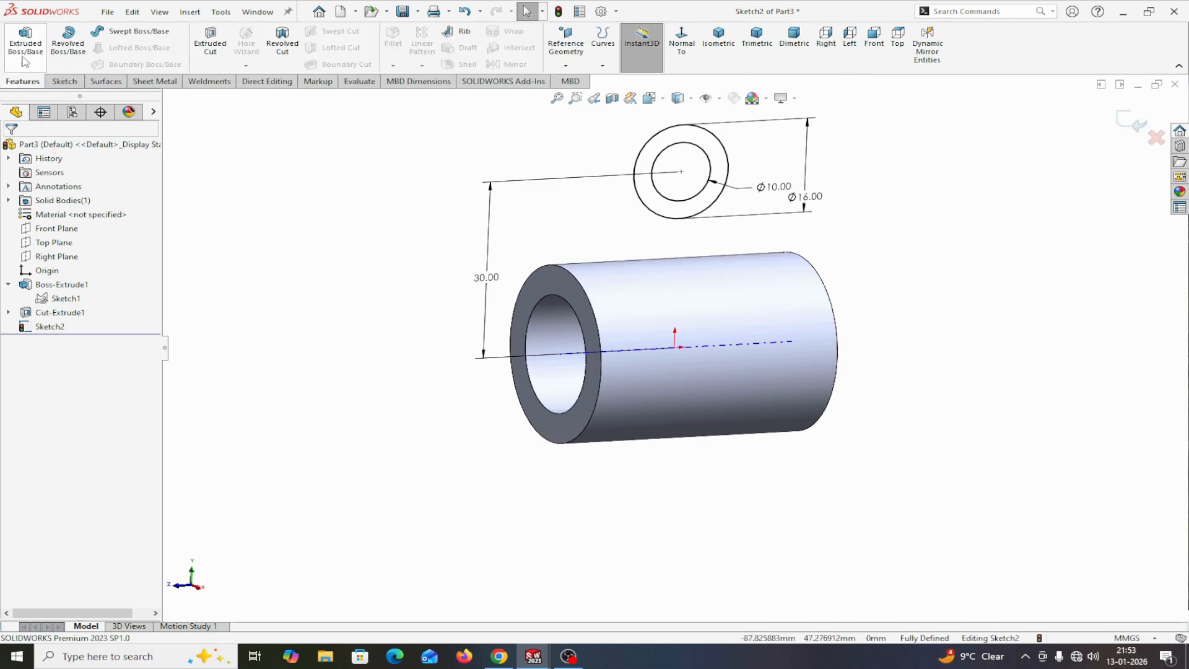
left_click(25, 47)
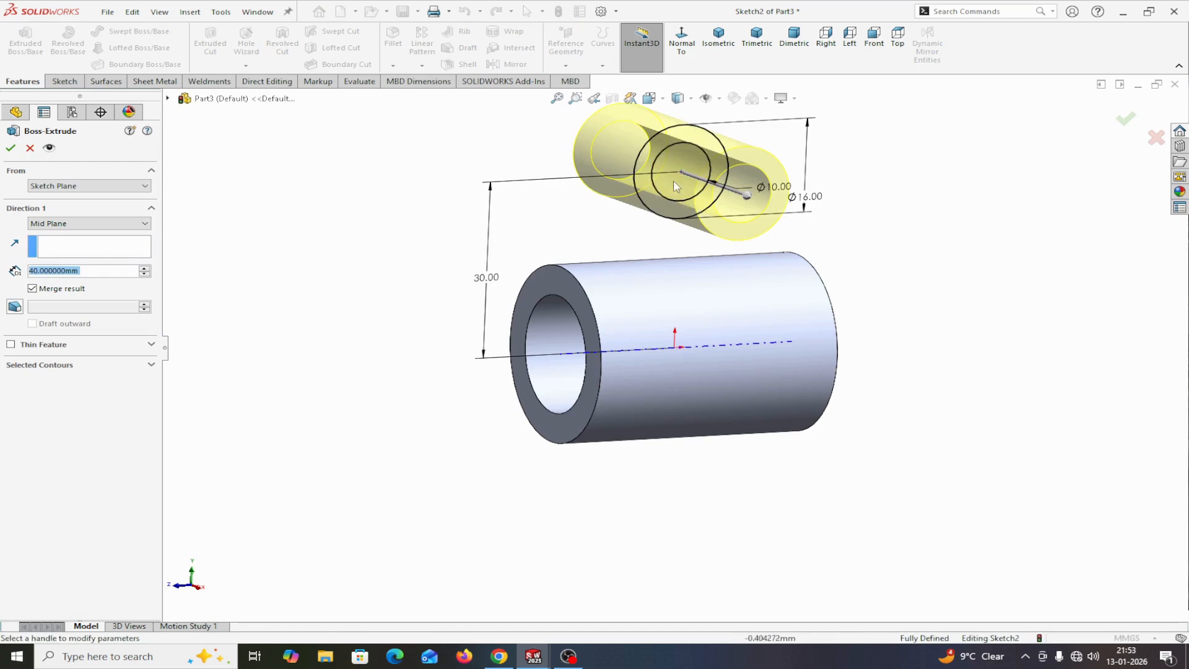
left_click(150, 366)
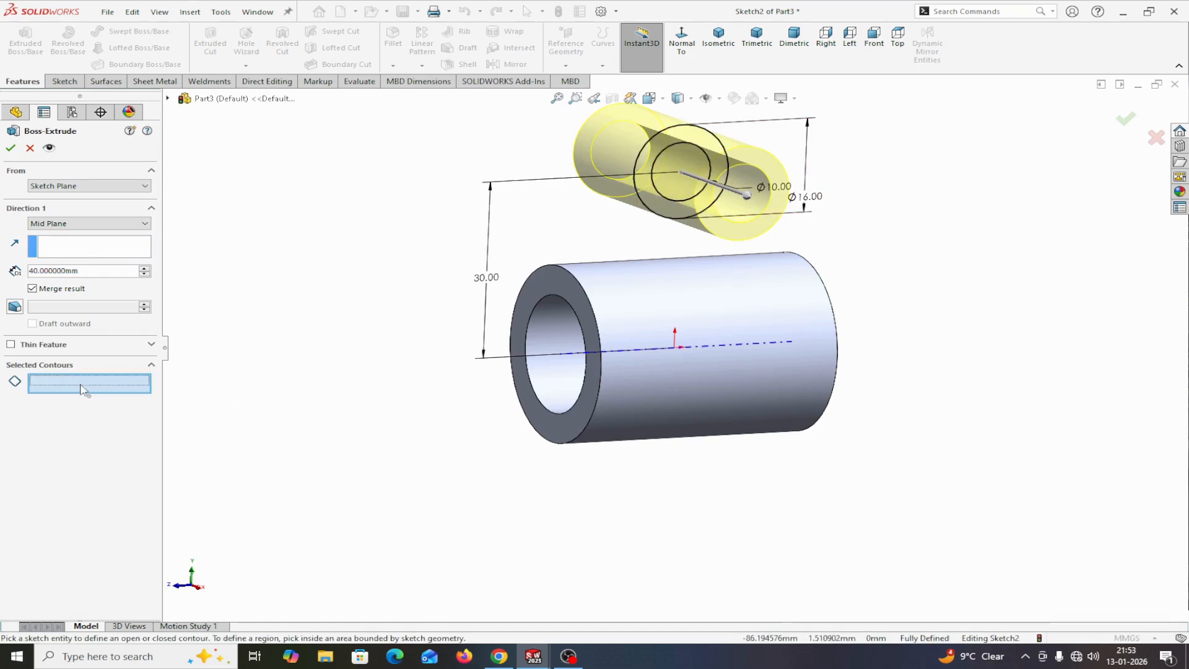
left_click(640, 206)
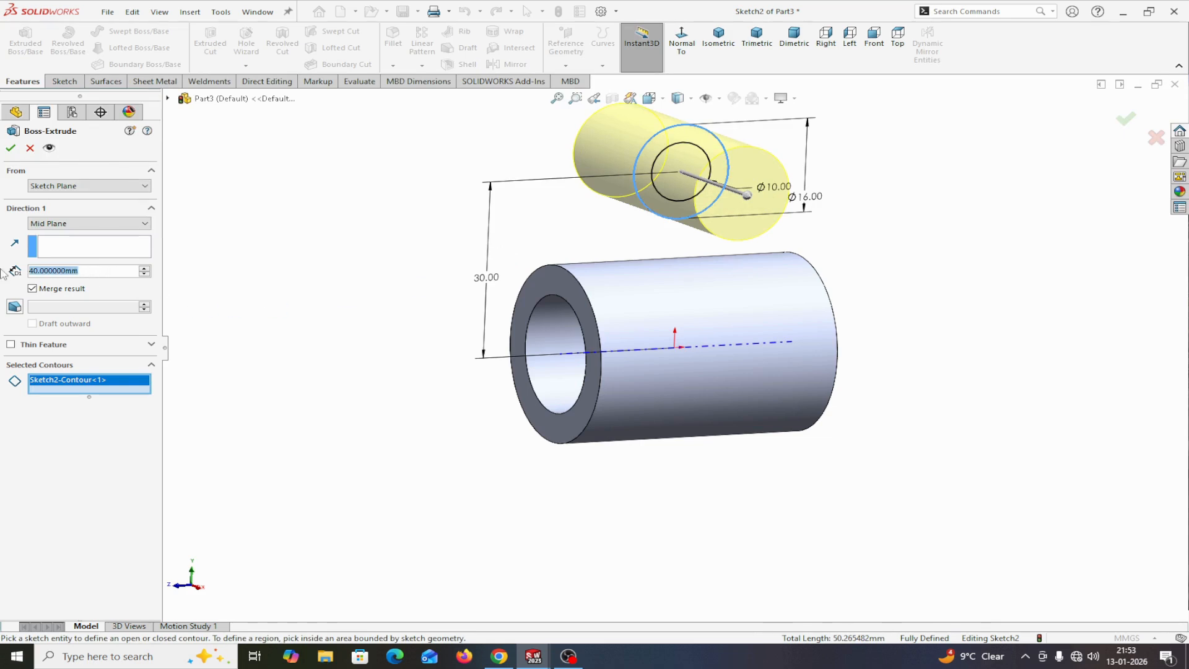
type("20")
key("Return")
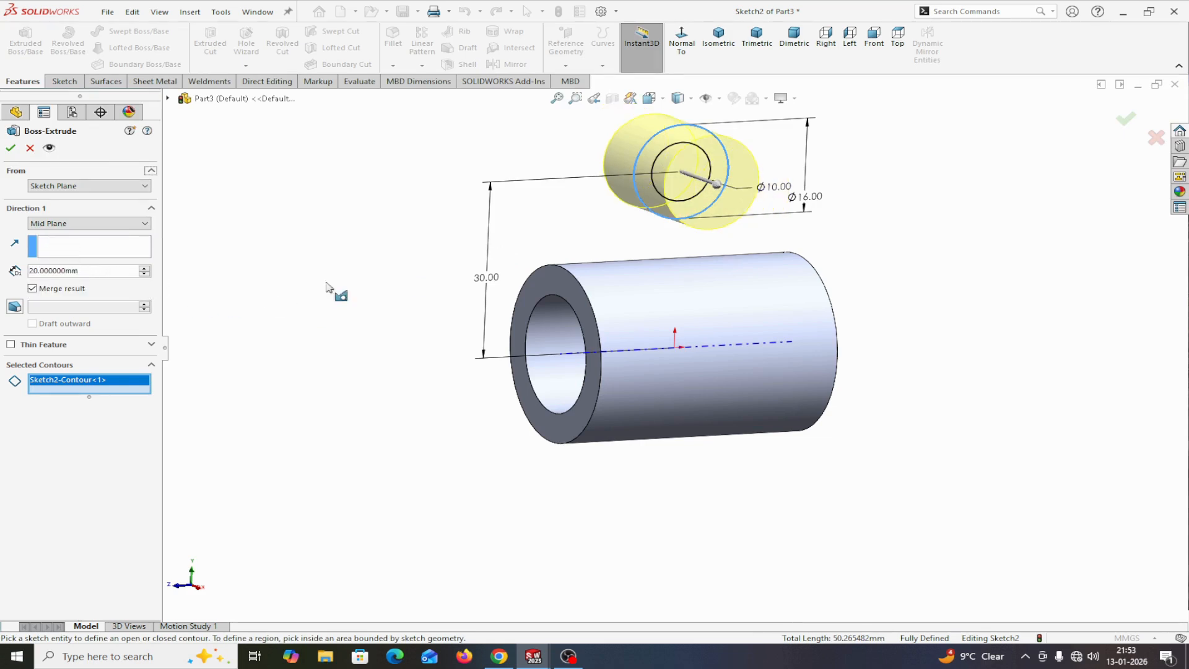
left_click(10, 149)
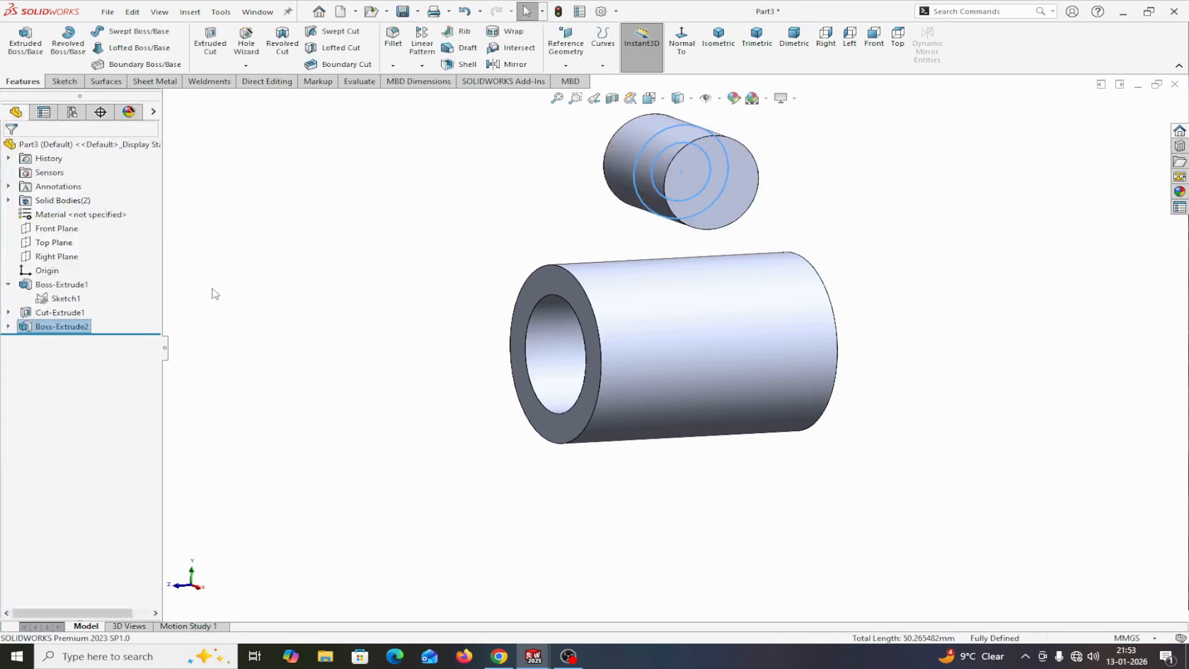
- Reuse Sketch2 to cut its inner 10 mm circle through the upper cylinder, 20 mm deep with a Mid Plane end condition
left_click(9, 327)
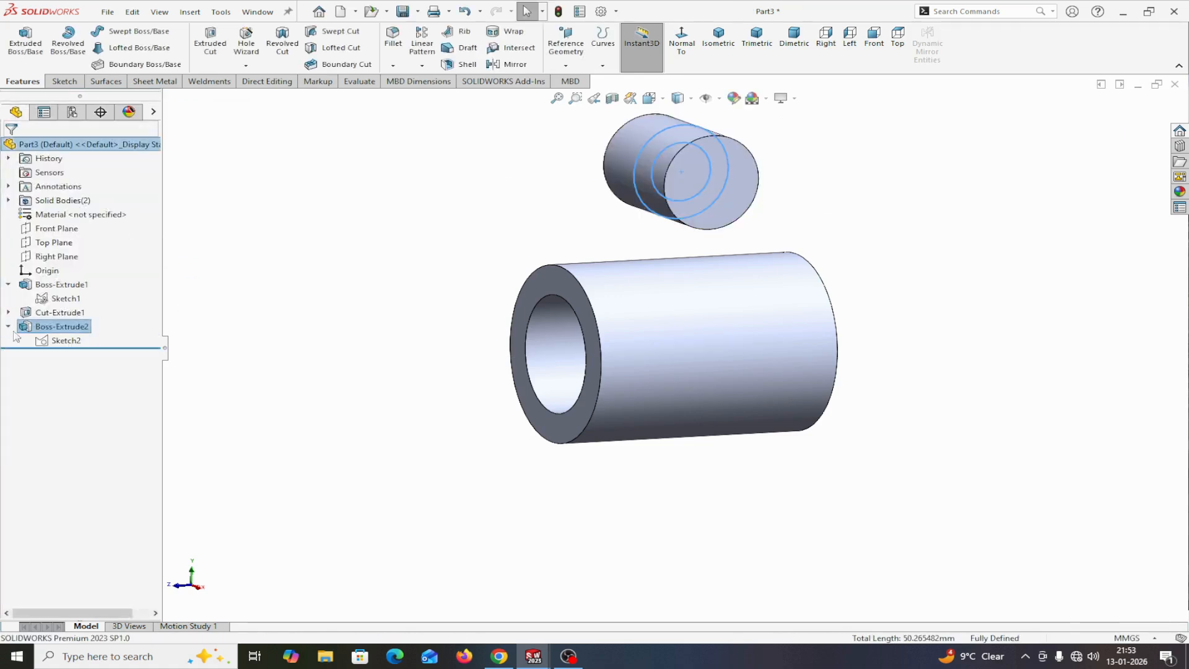
double_click(64, 342)
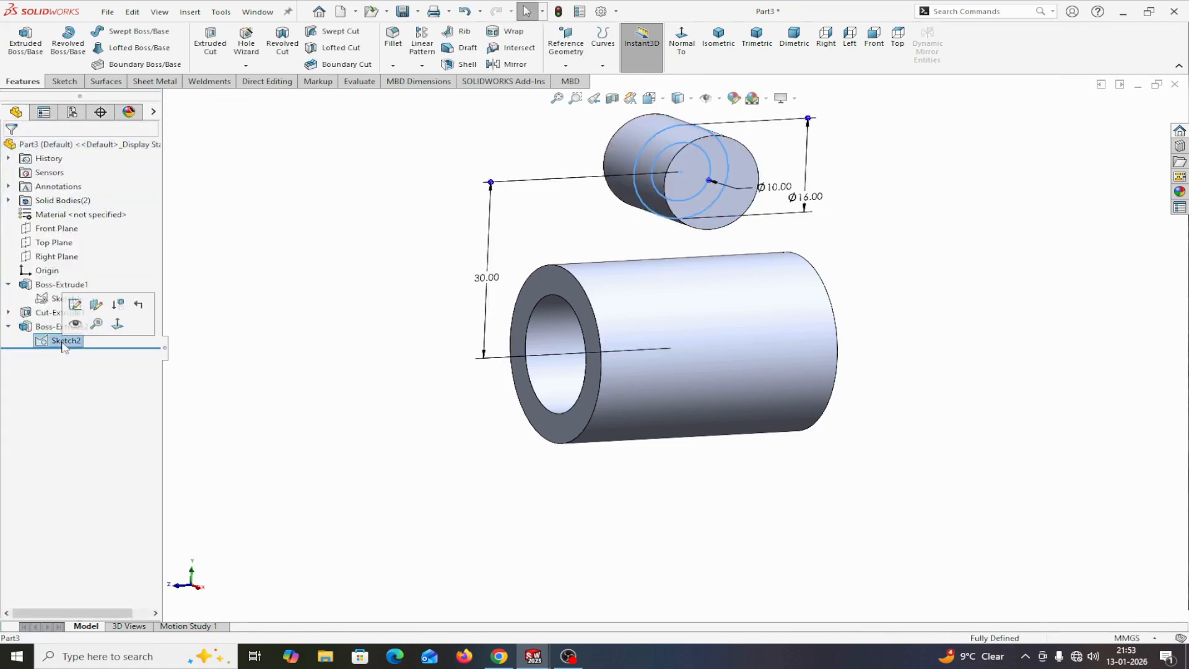
left_click(208, 46)
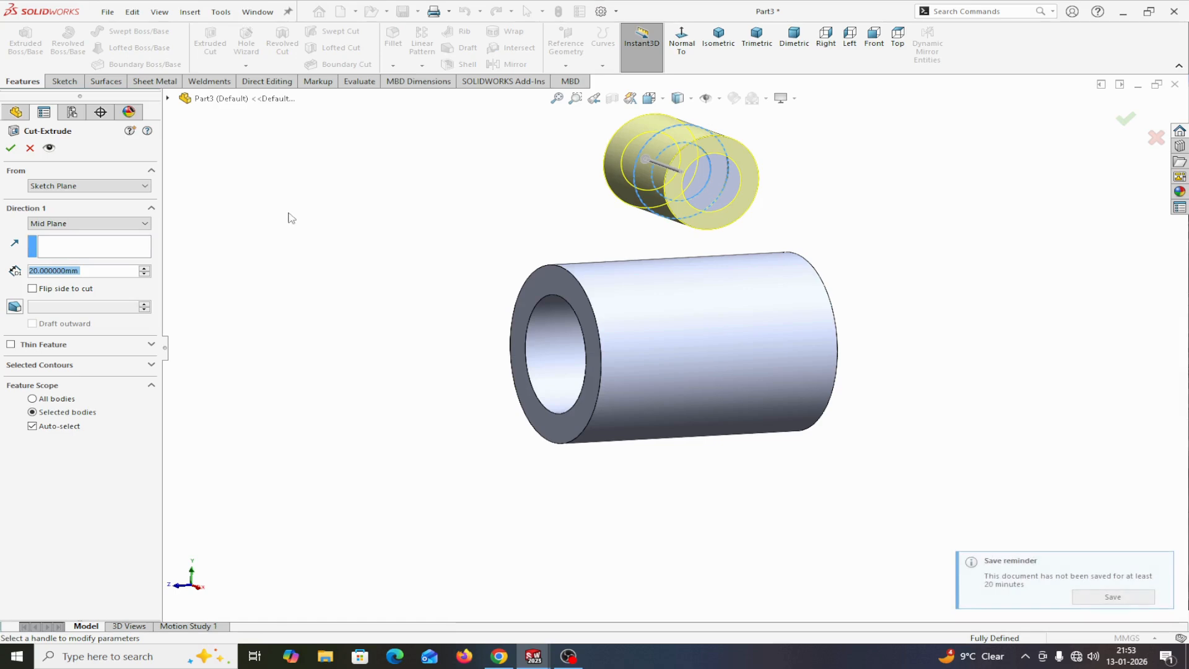
left_click(71, 371)
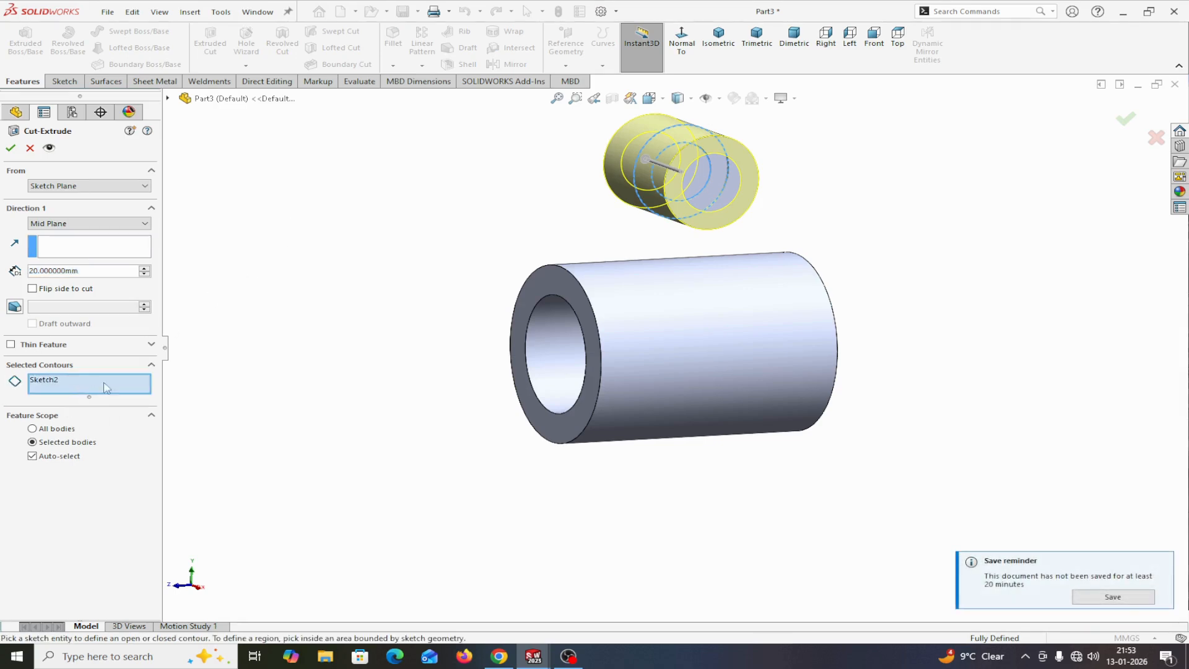
left_click(655, 191)
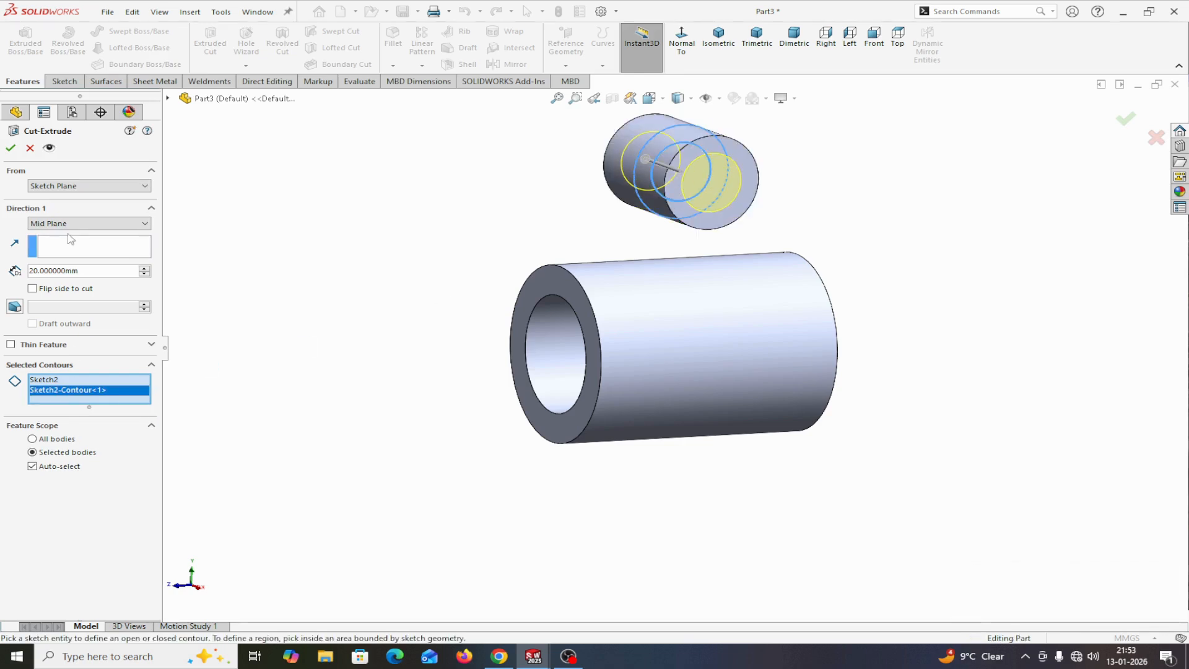
left_click(10, 149)
mouse_move(373, 284)
middle_mouse_down()
mouse_move(315, 273)
mouse_move(356, 283)
middle_mouse_up()
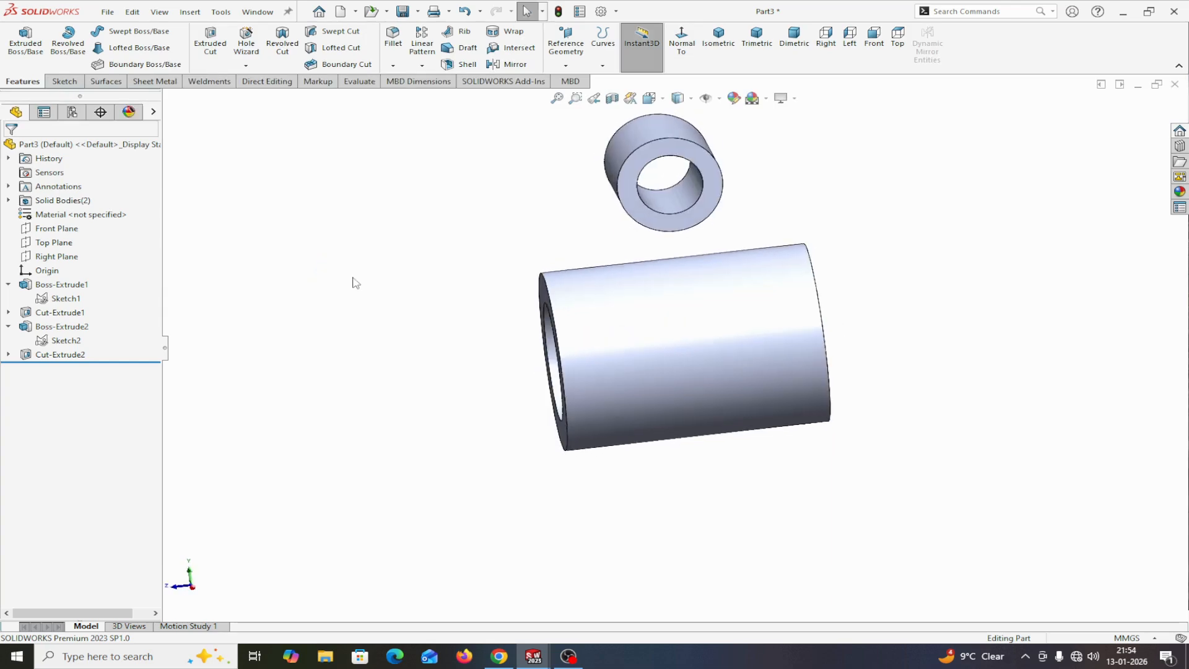
- Check the rib layout and dimensions in the exercise 9-A drawing, then return to the Part3 model
left_click(257, 11)
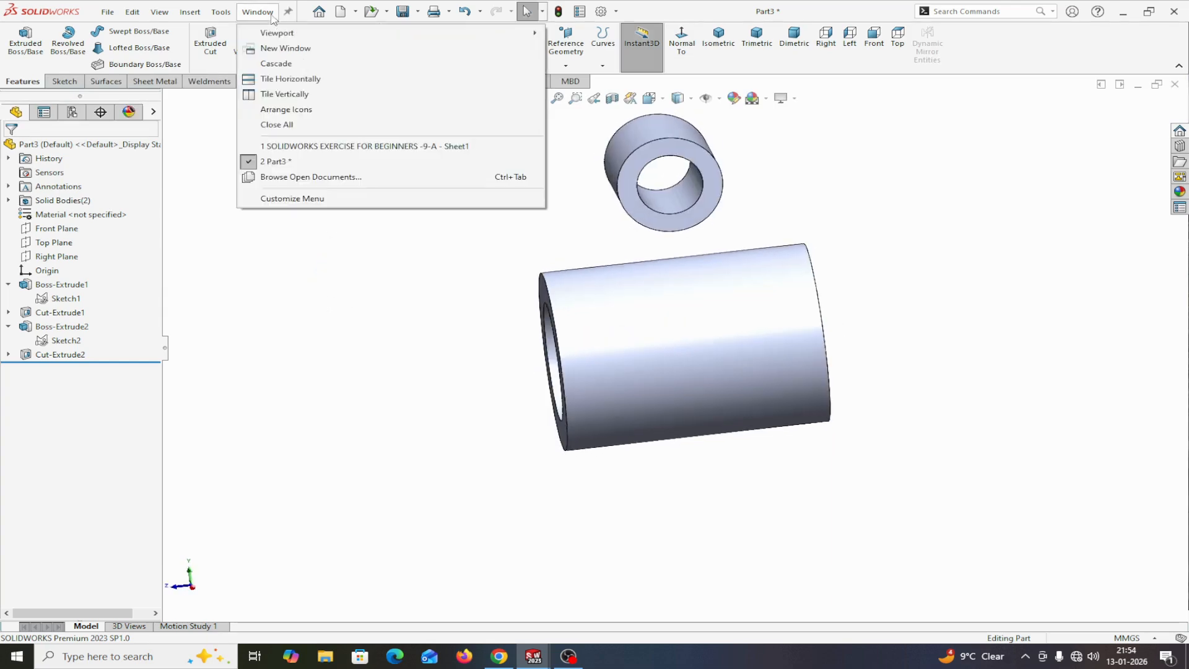
left_click(368, 147)
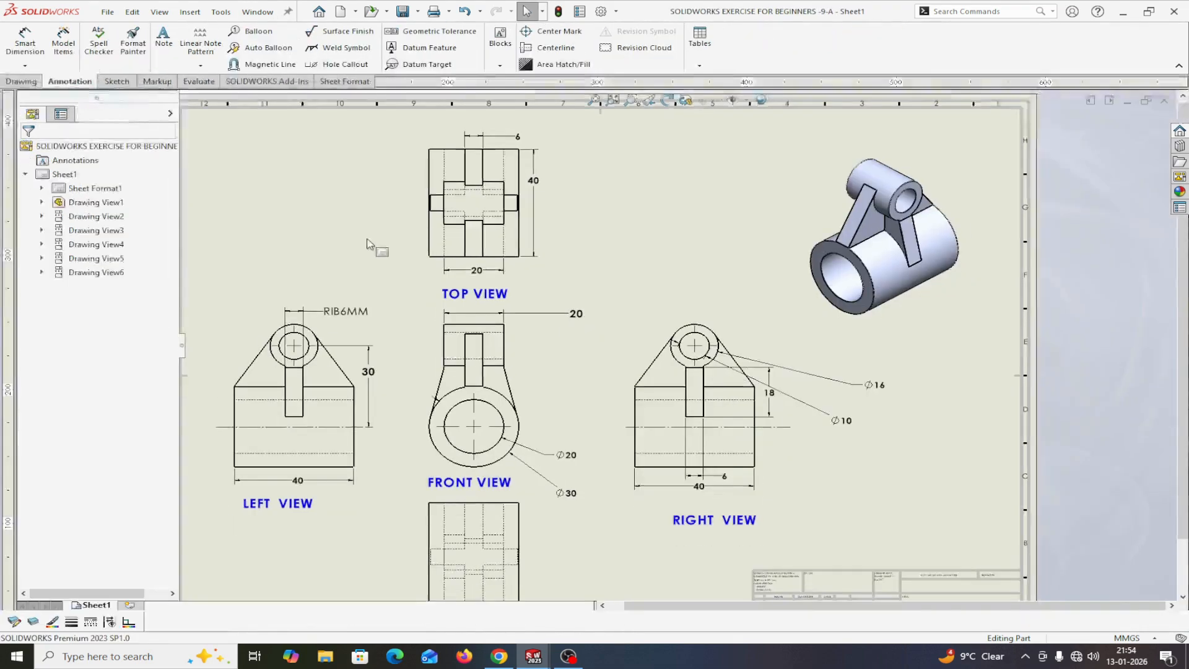
scroll(927, 191, "down", 2)
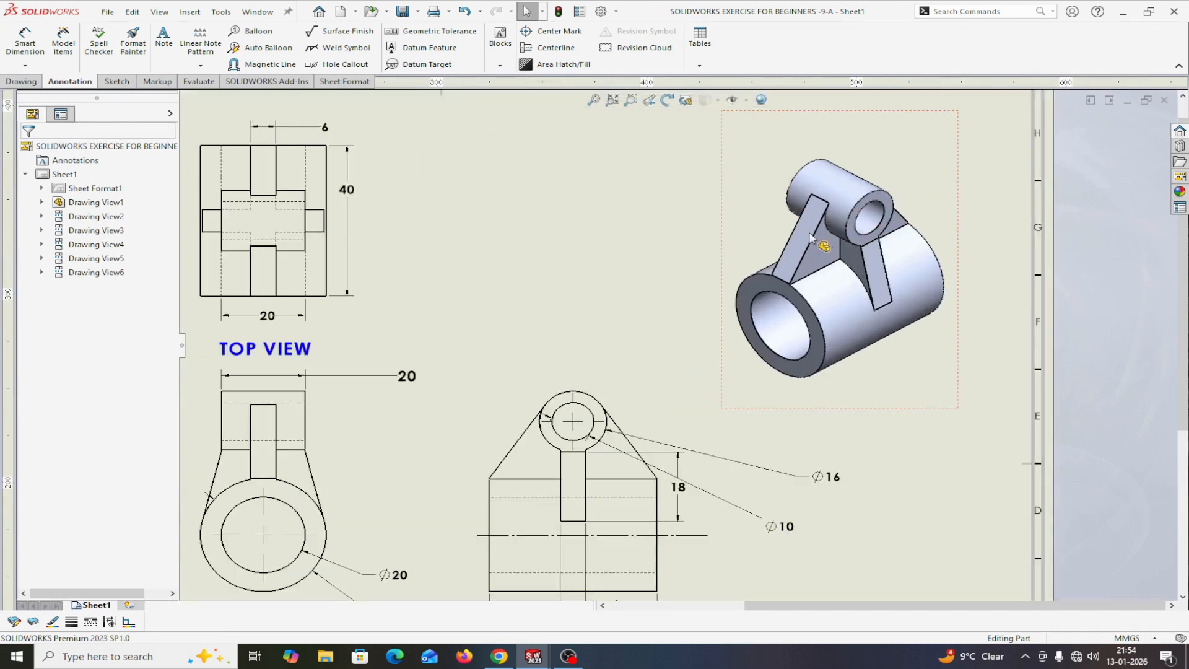
scroll(644, 291, "up", 3)
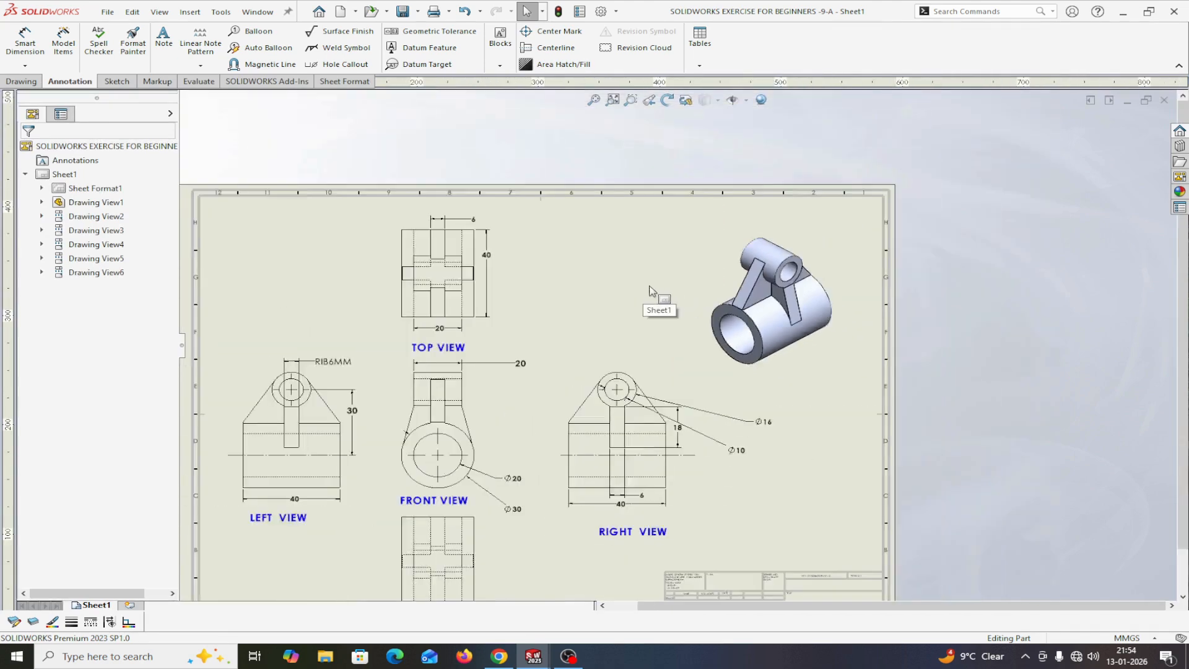
scroll(644, 291, "down", 2)
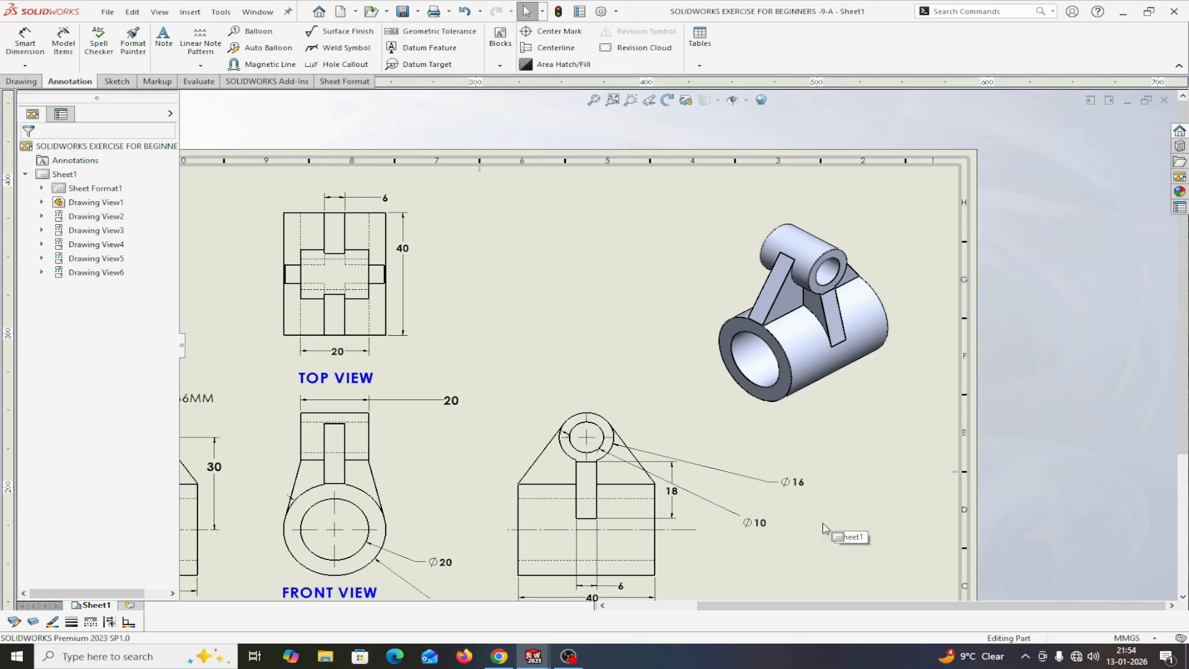
left_click(257, 11)
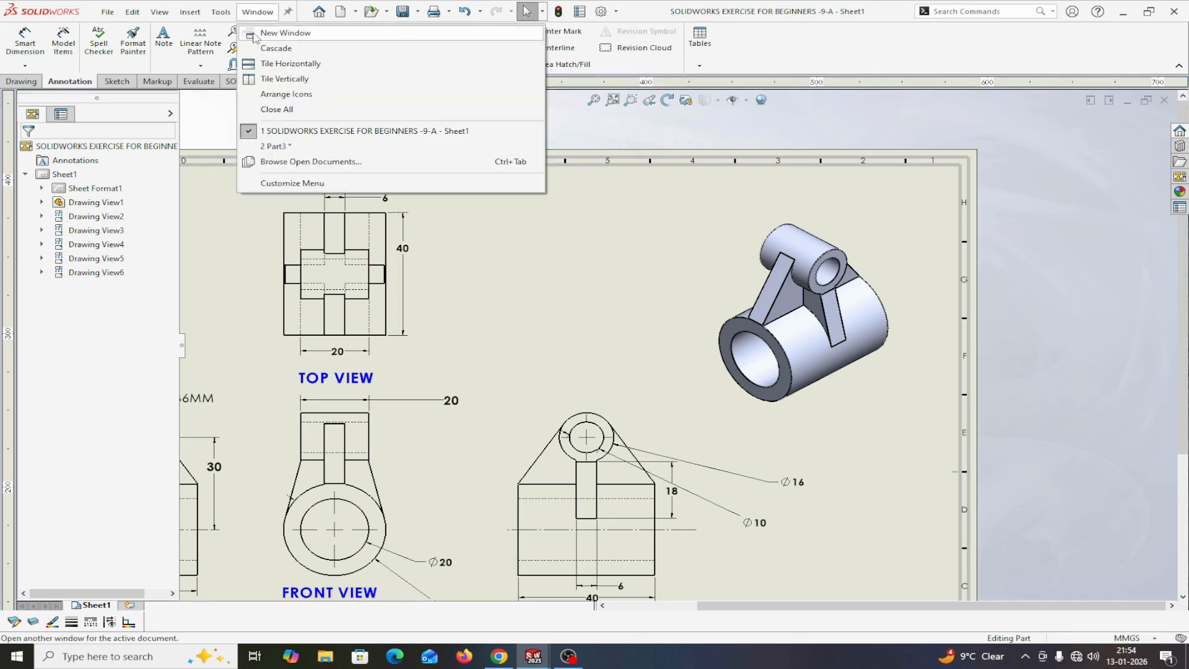
left_click(272, 146)
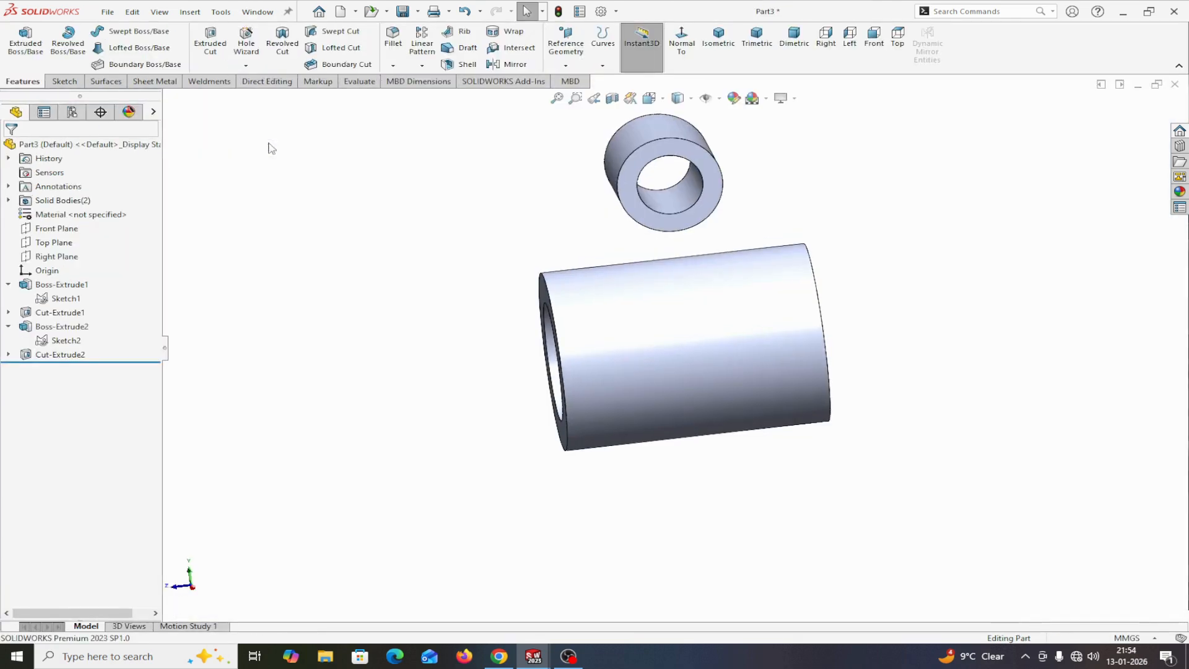
- On the Right Plane, sketch two slanted lines about 24 mm long from the upper ring to the base's upper corners, joined by lines just inside the base
left_click(57, 255)
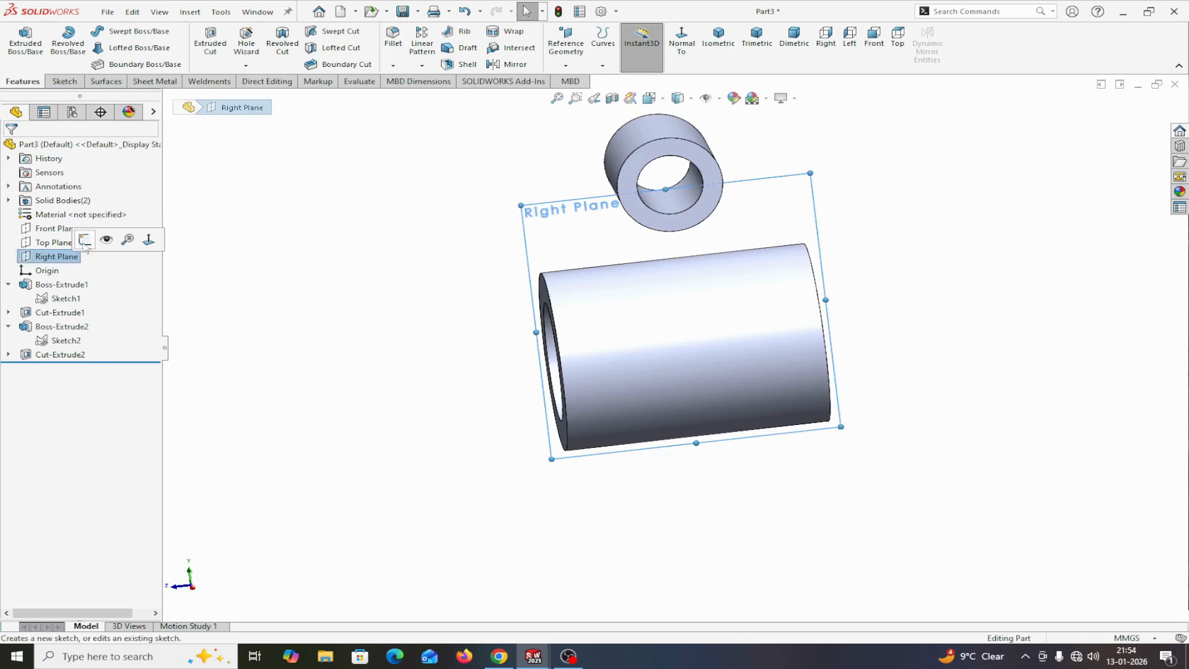
left_click(93, 241)
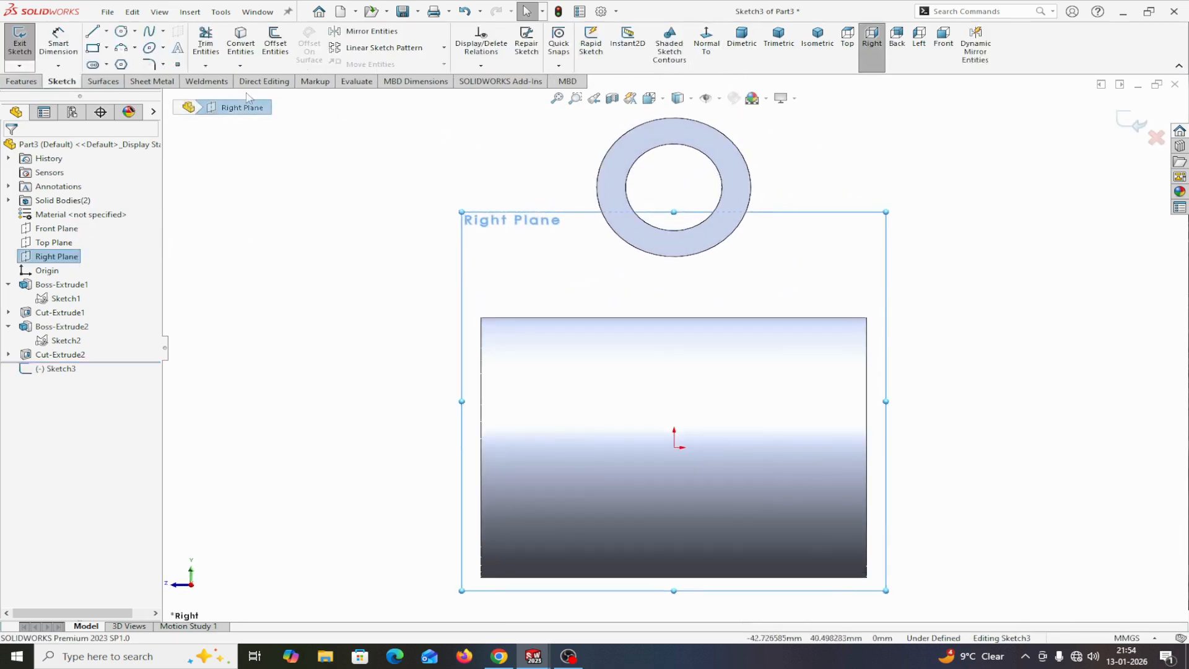
left_click(94, 32)
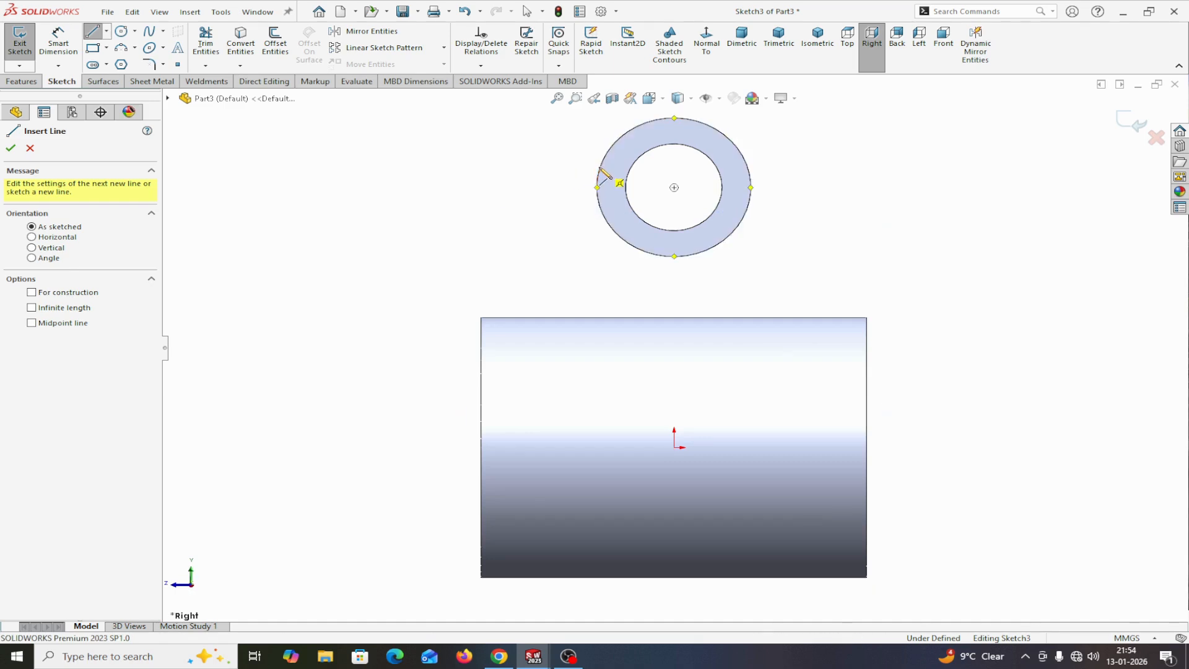
left_click(604, 160)
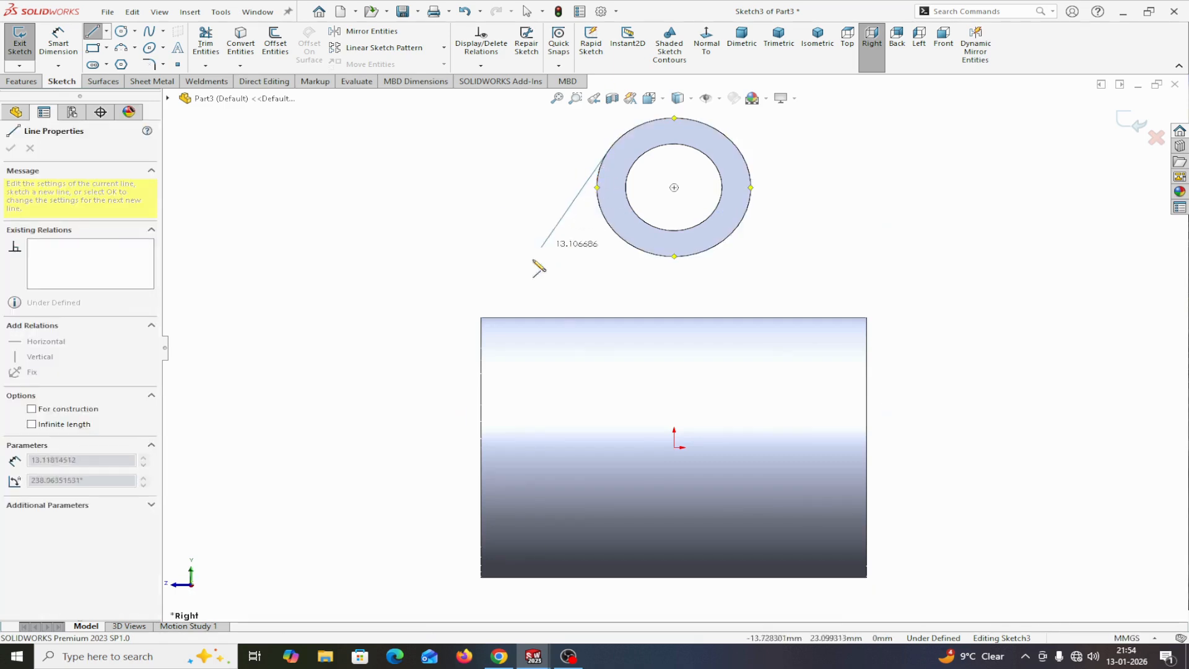
left_click(481, 318)
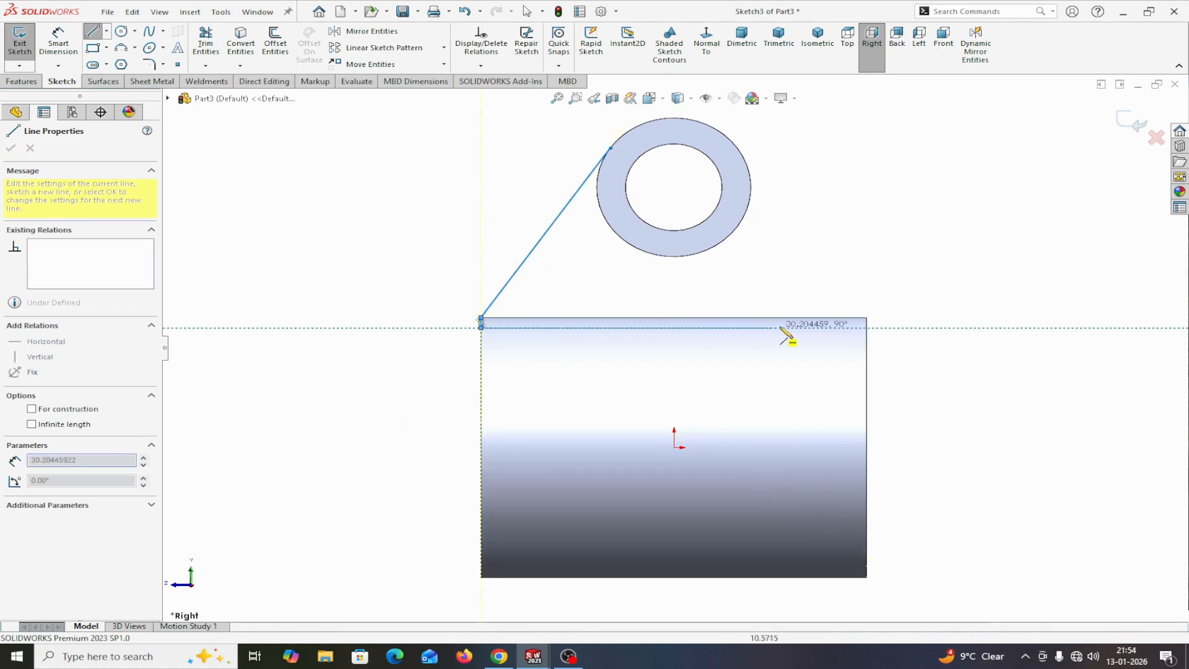
left_click(867, 327)
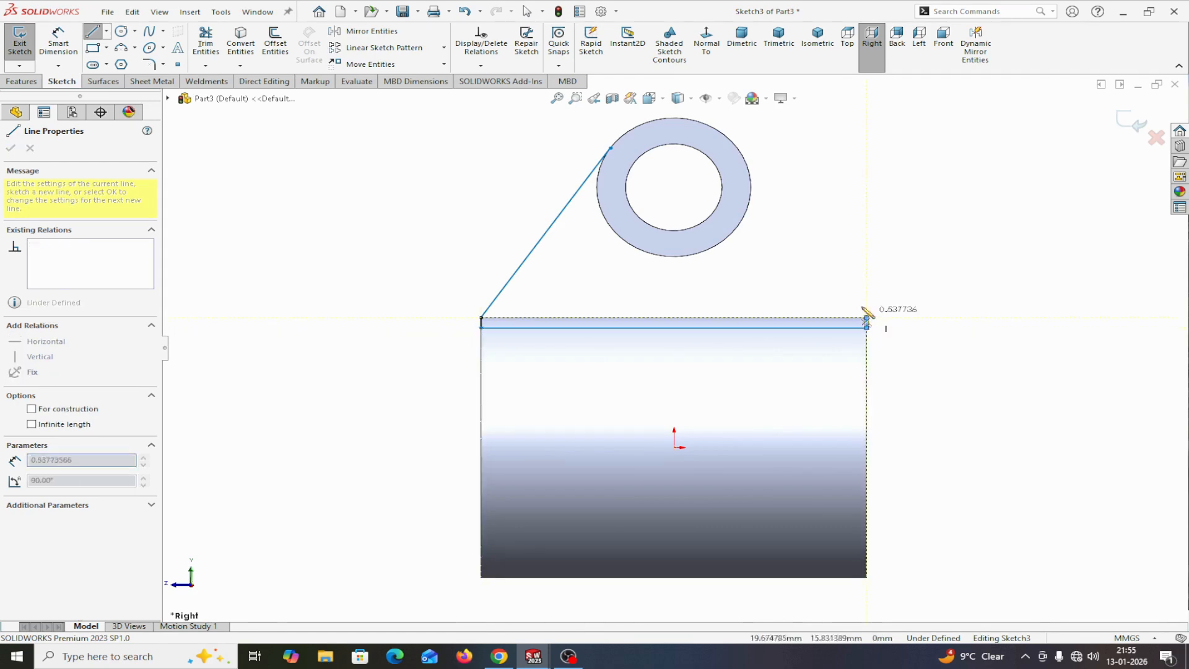
left_click(735, 146)
right_click(732, 144)
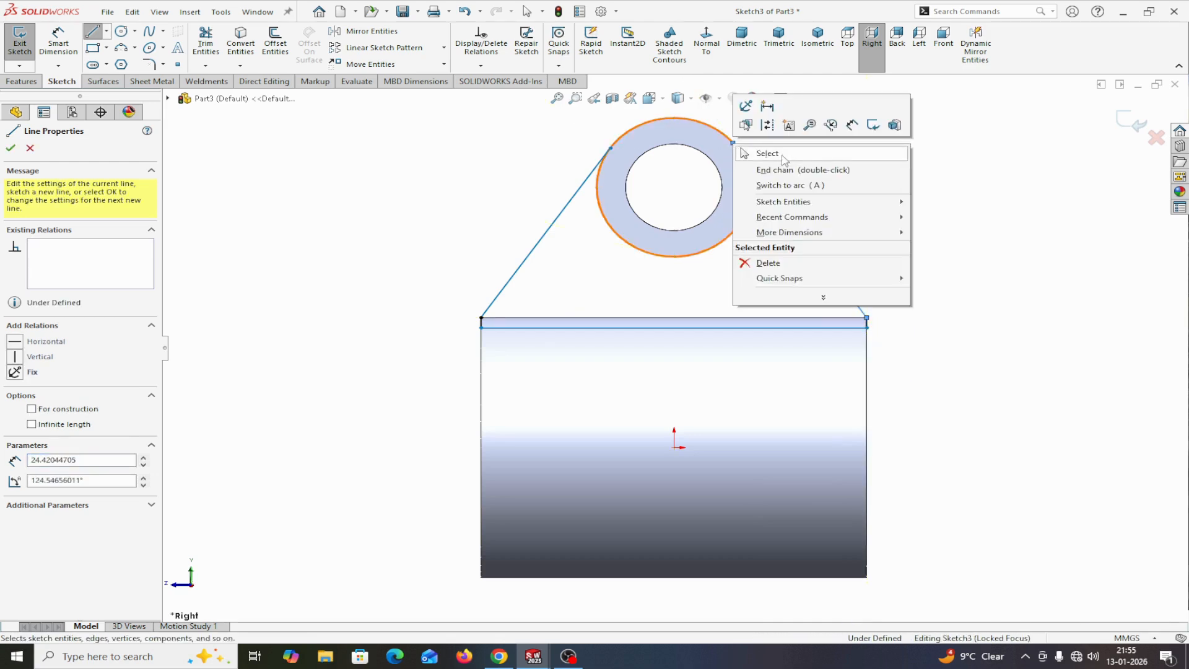
left_click(782, 158)
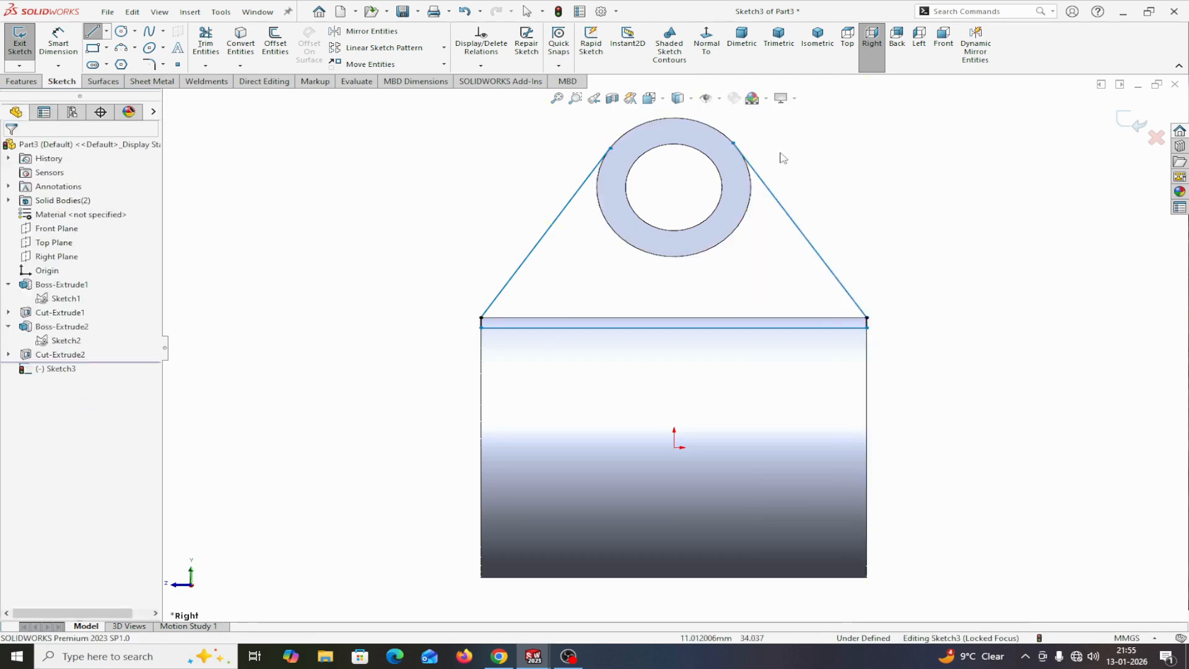
- Convert the upper cylinder's outer edge into the rib sketch and make the left slanted line tangent to that circle
left_click(726, 244)
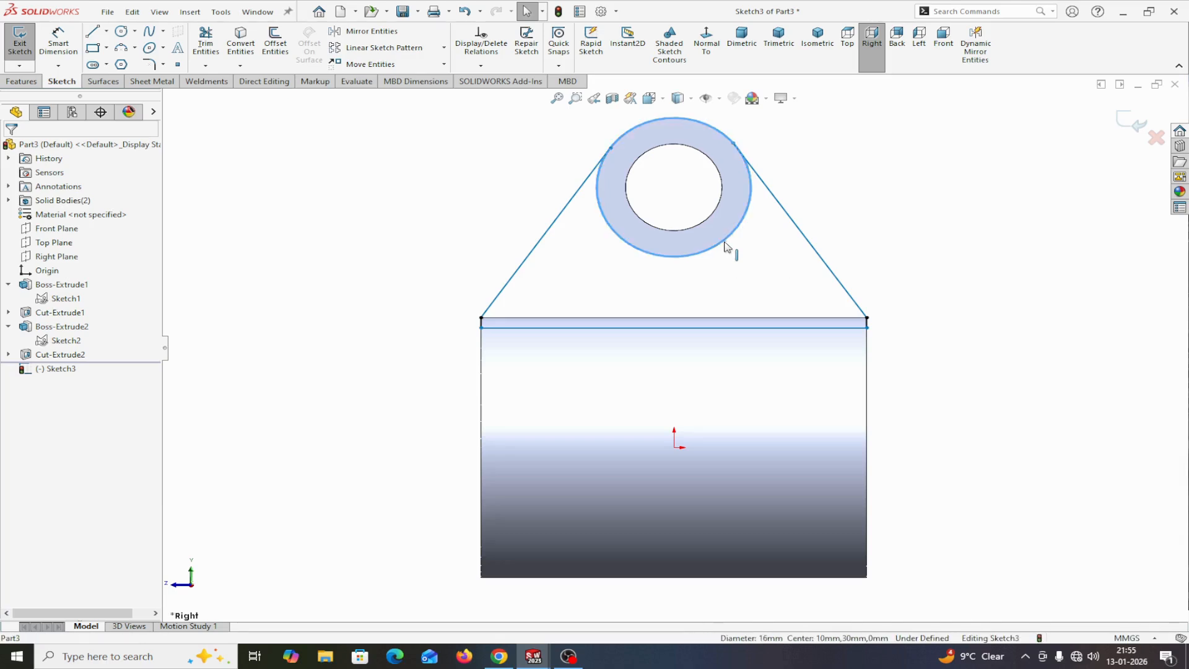
left_click(243, 43)
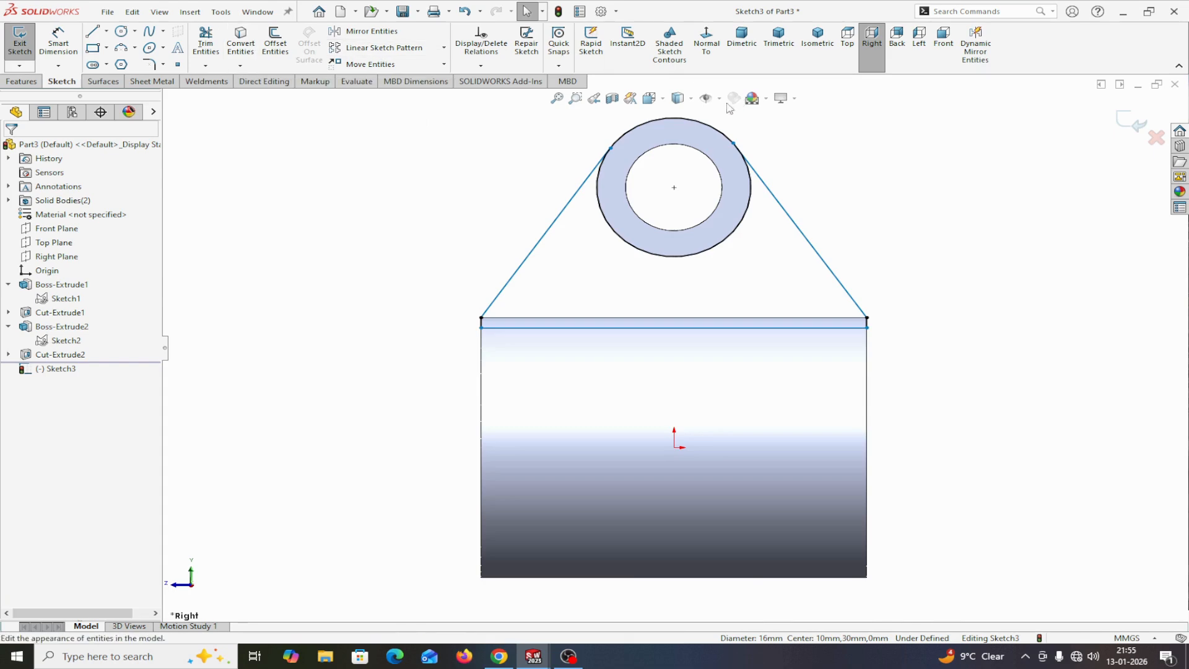
scroll(709, 126, "down", 3)
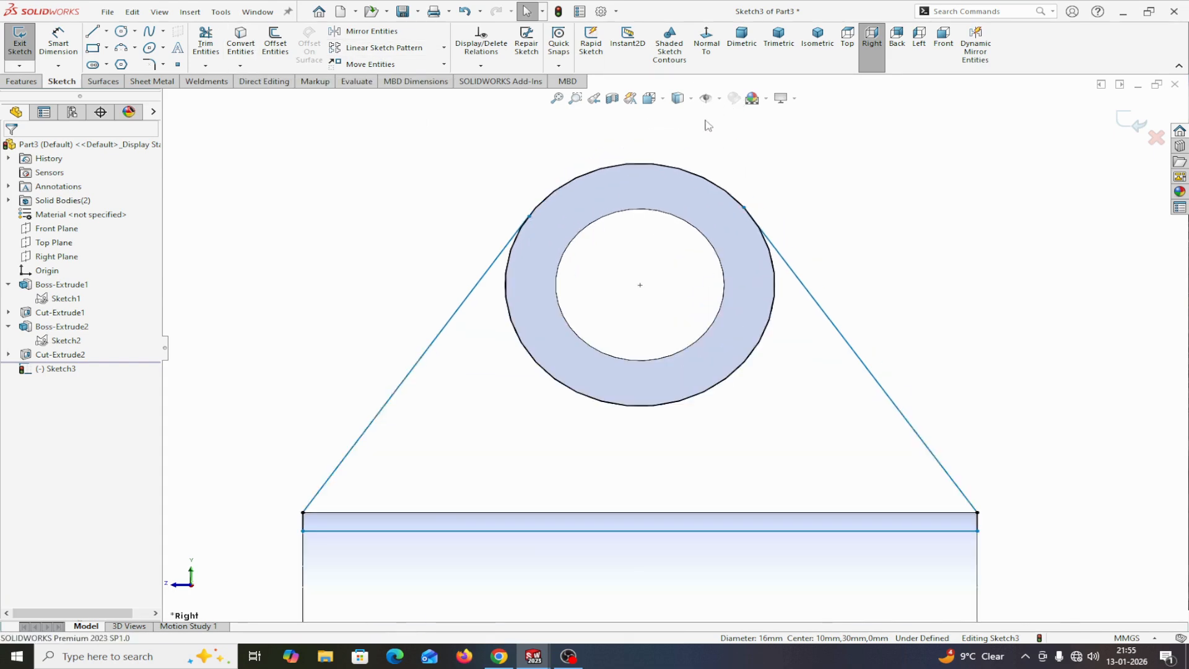
left_click(530, 217)
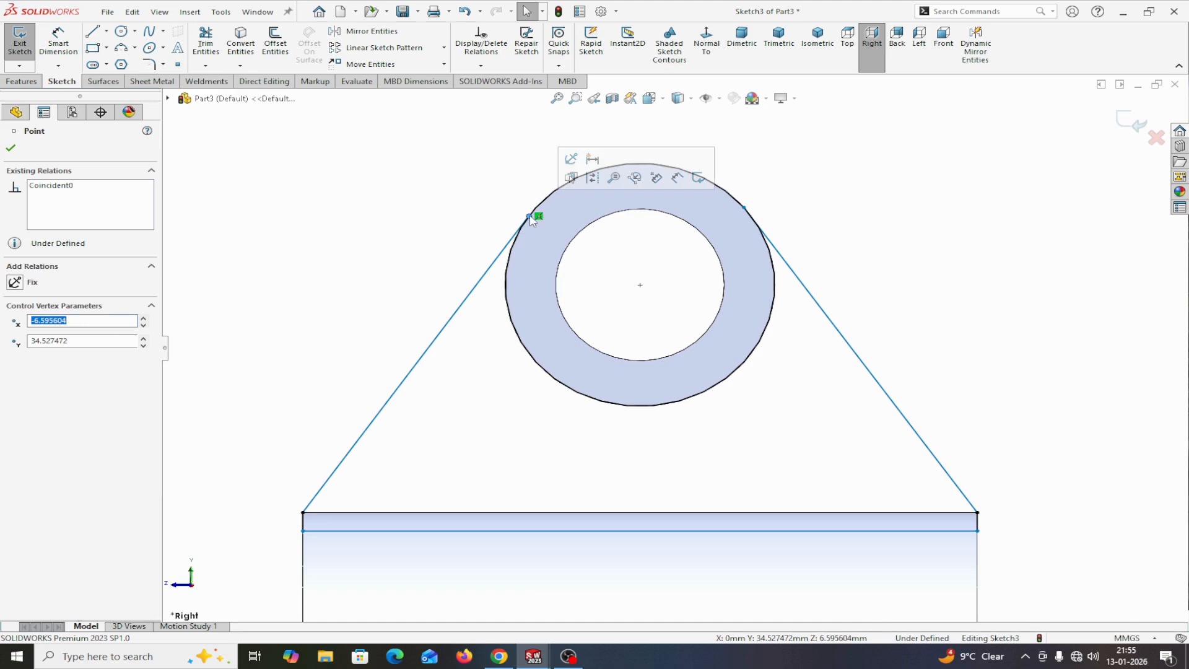
left_click(448, 214)
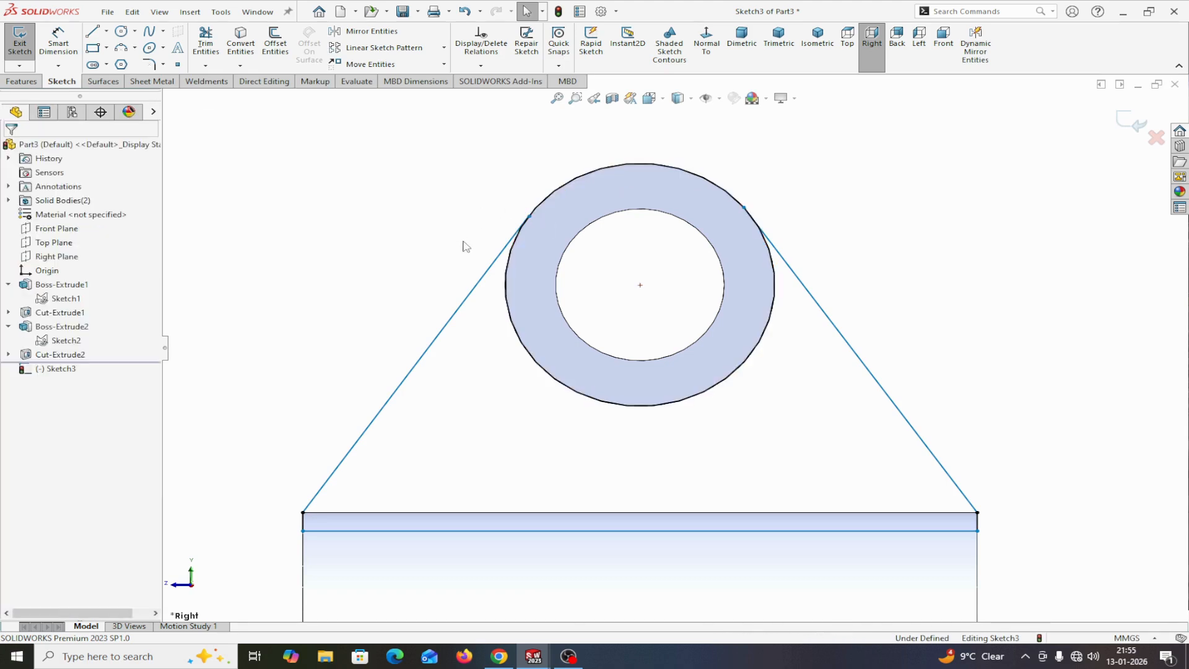
left_click(481, 288)
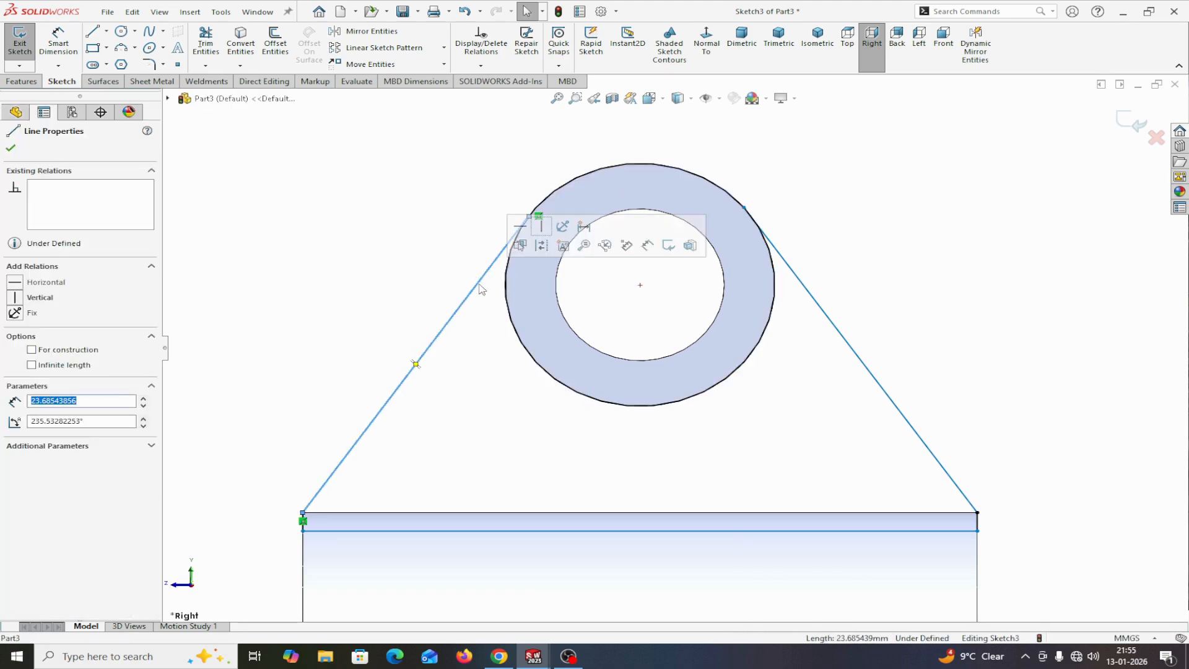
left_click(506, 302, "ctrl")
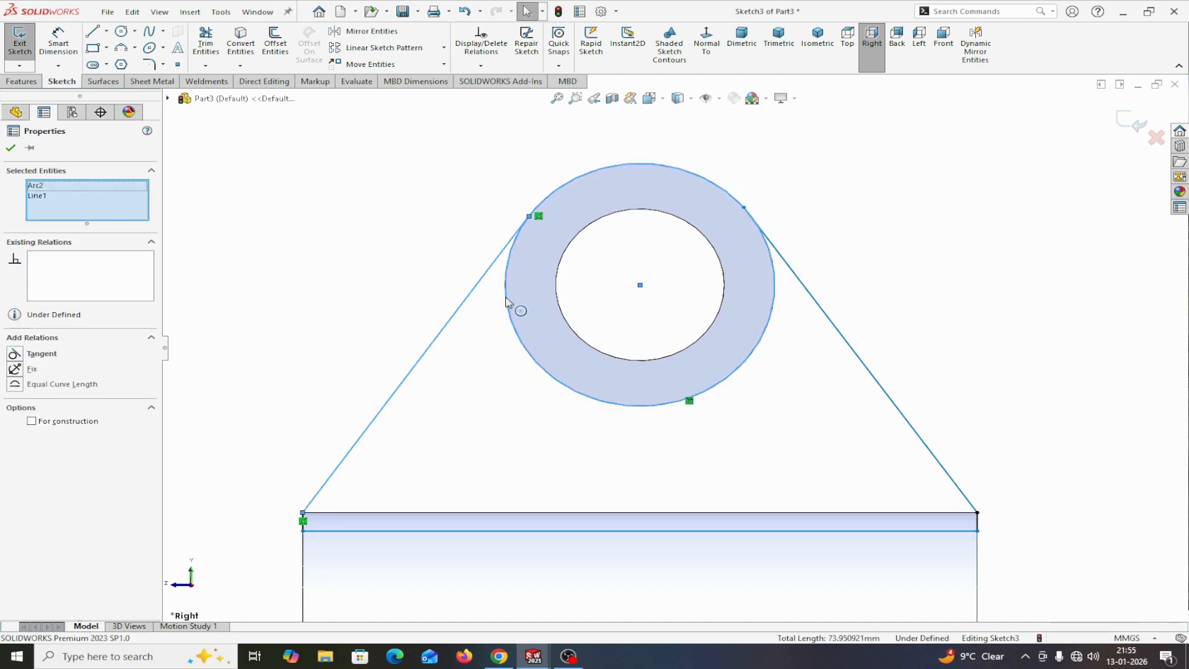
left_click(15, 353)
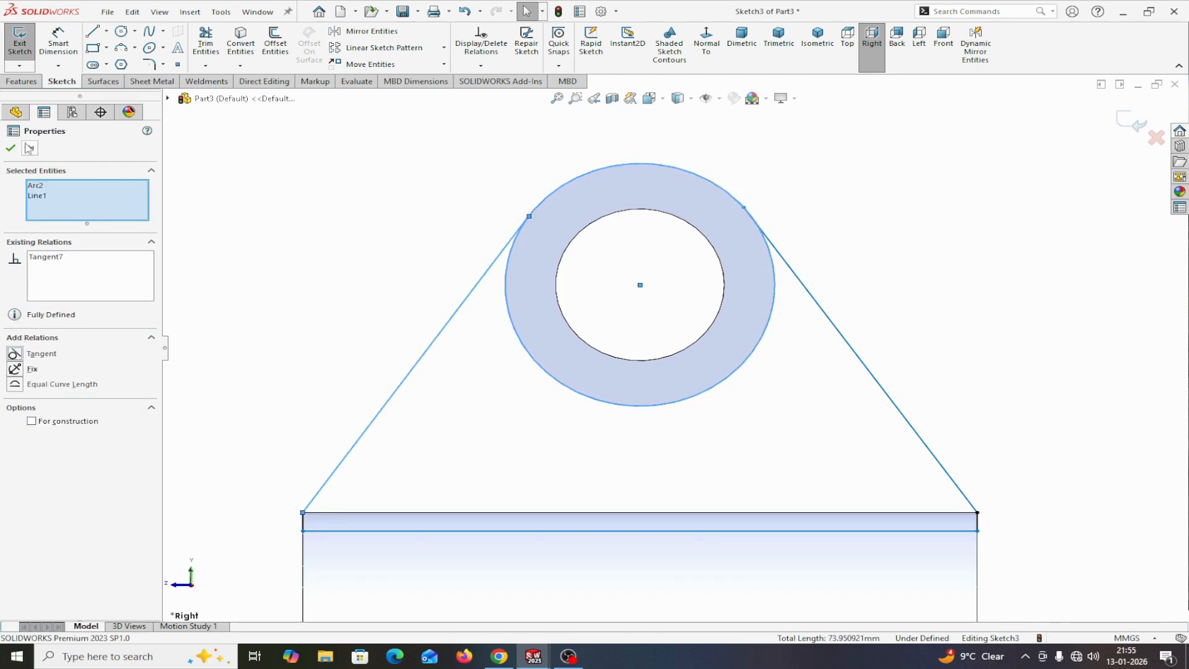
- Make the right slanted line of the rib sketch tangent to the converted outer circle of the upper cylinder
left_click(11, 148)
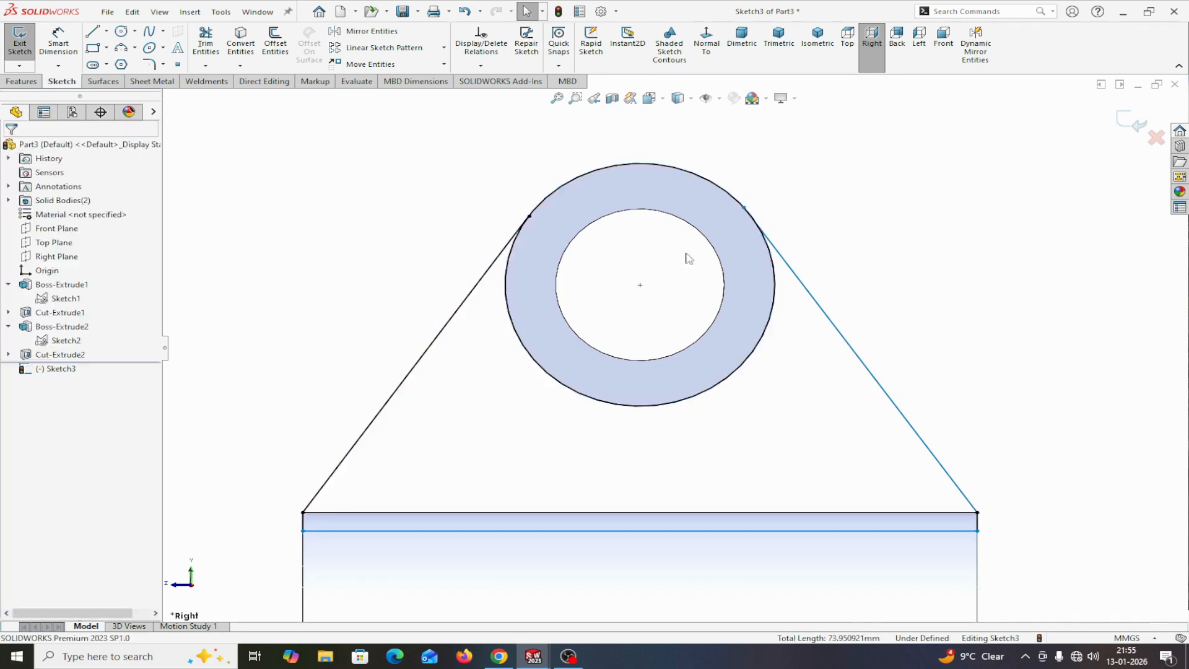
left_click(775, 291)
left_click(804, 288, "ctrl")
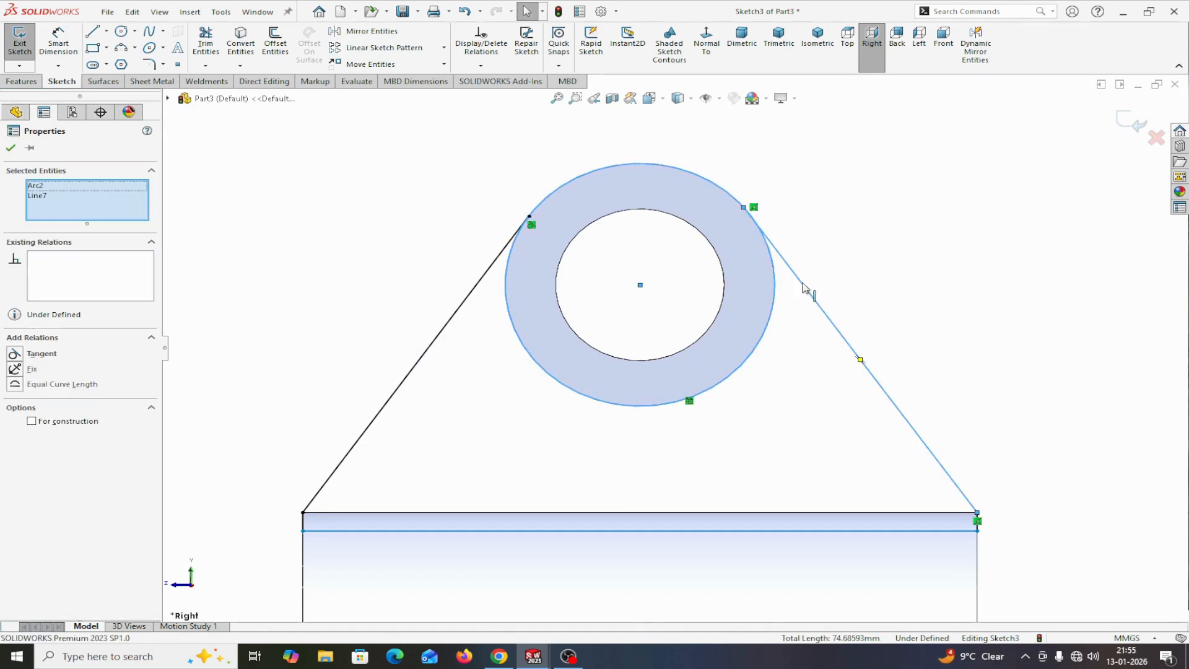
left_click(14, 354)
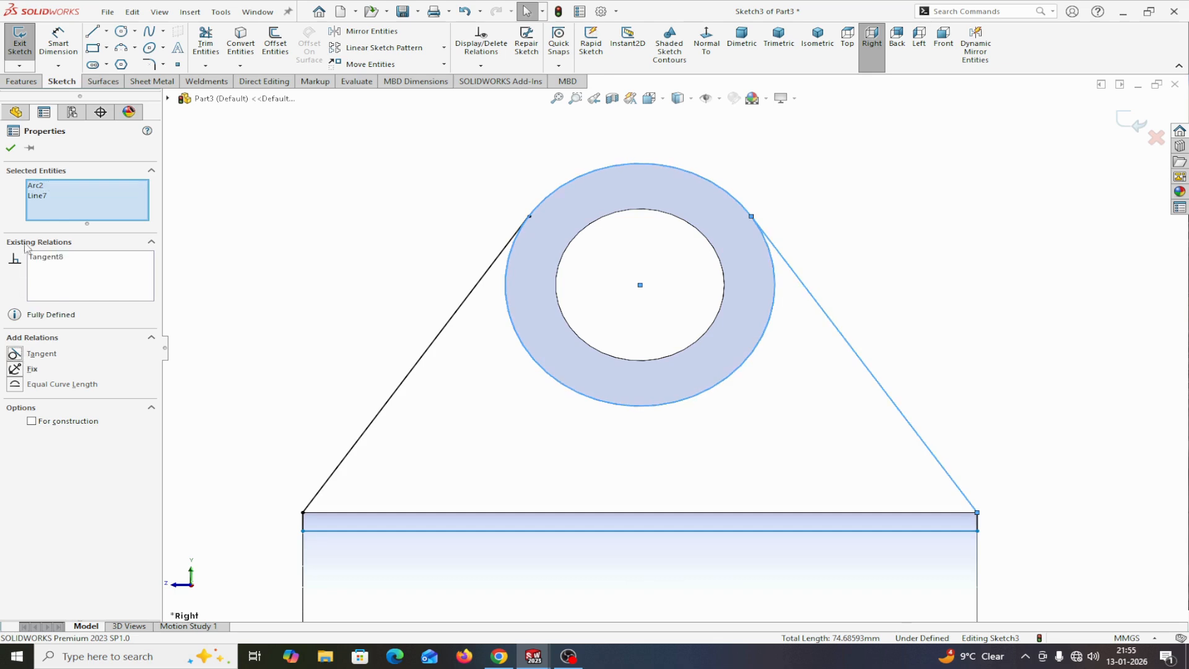
left_click(10, 148)
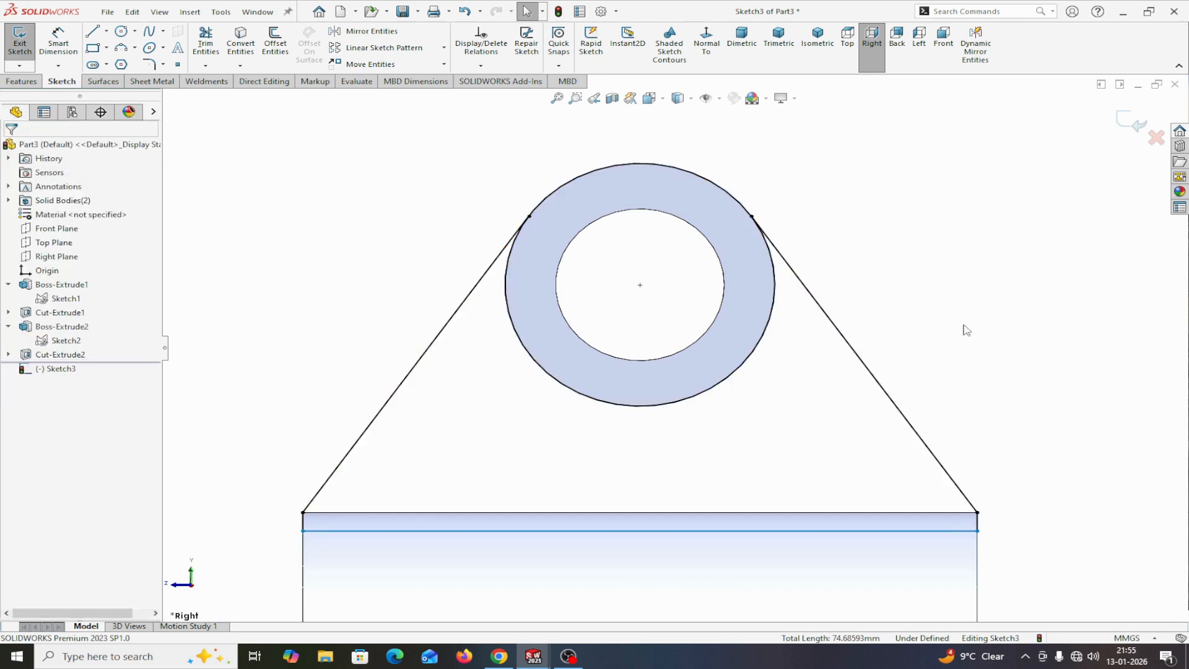
- Dimension the short vertical line at the left end of the rib sketch to 1 mm
key("f")
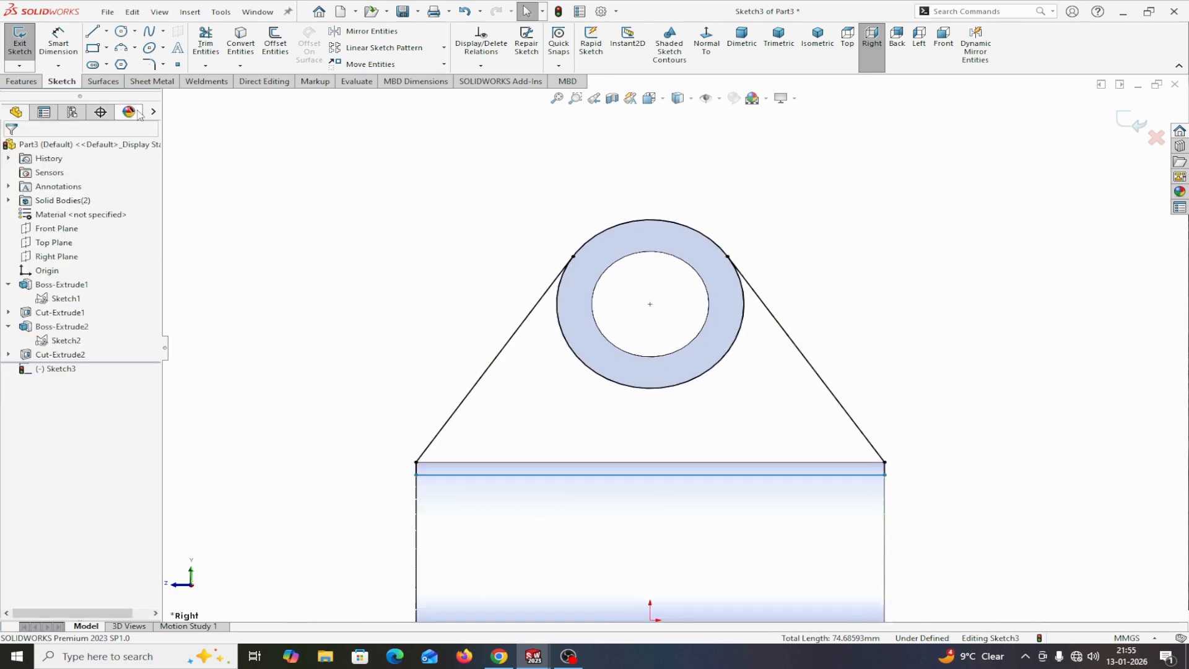
left_click(72, 43)
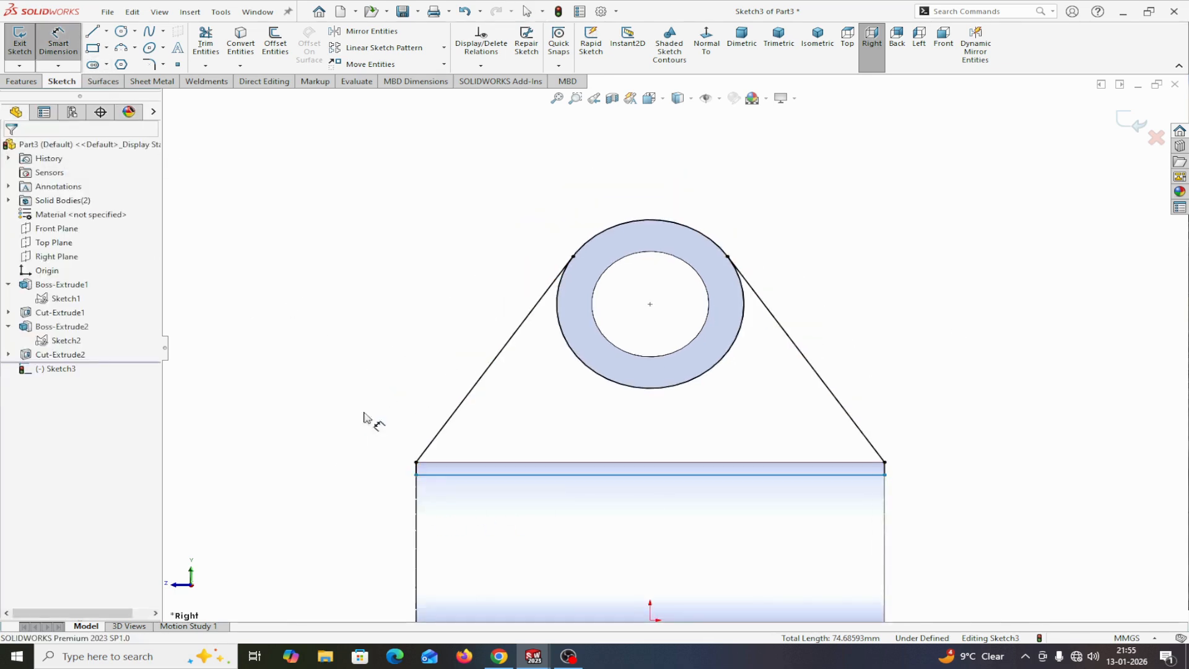
scroll(418, 474, "down", 2)
left_click(420, 462)
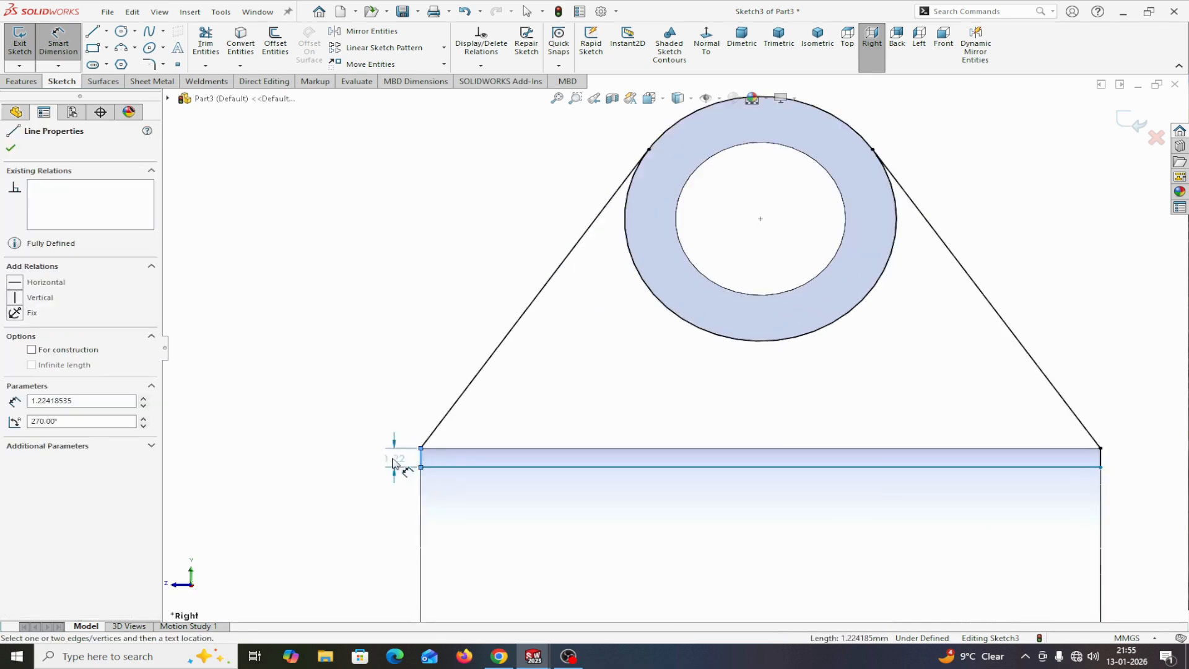
left_click(364, 458)
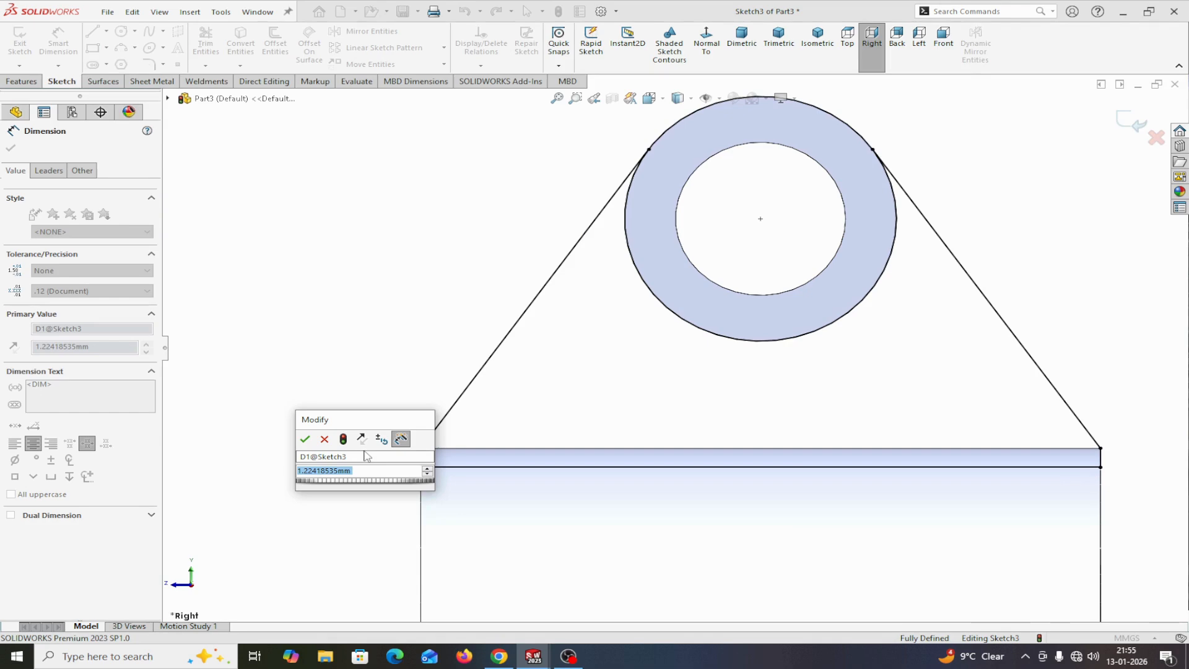
type("1")
left_click(311, 439)
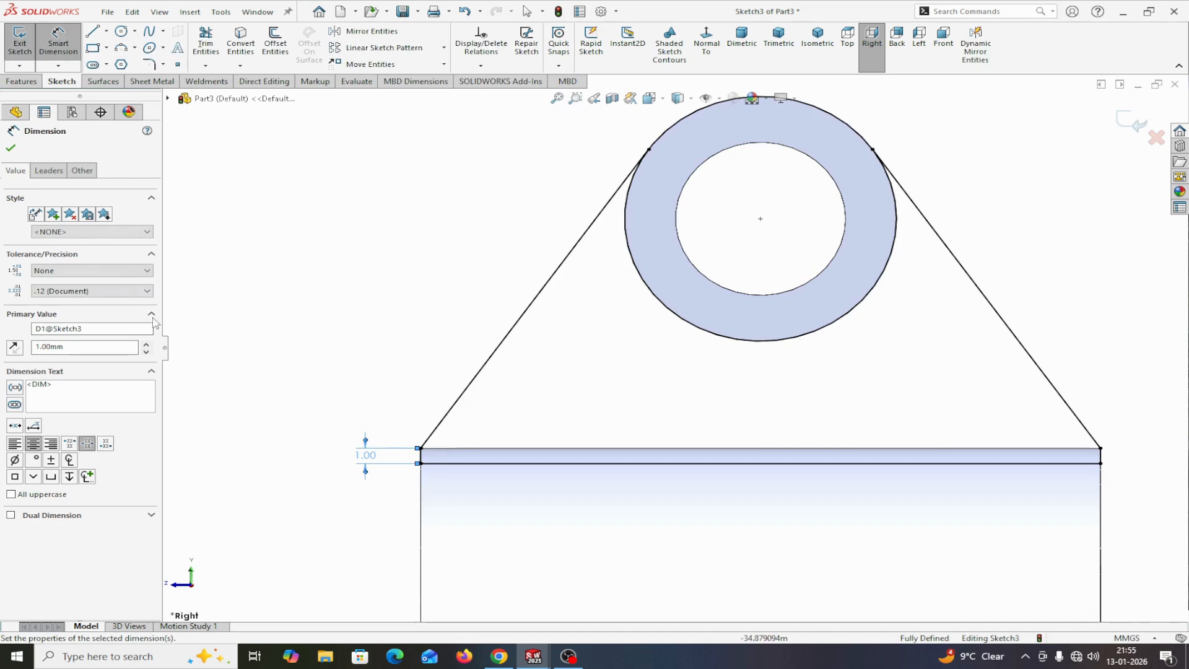
left_click(11, 149)
key("z")
key("z")
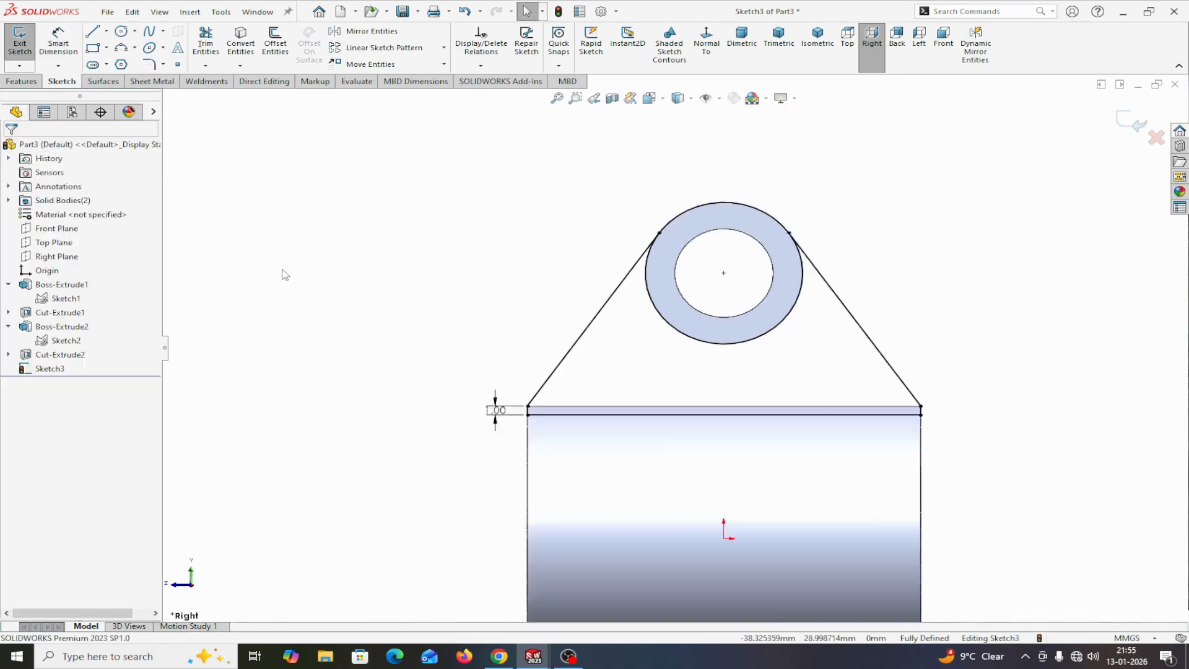
- Extrude the rib sketch region between the two cylinders 6 mm with a Mid Plane end condition, merging the result
mouse_move(1071, 361)
middle_mouse_down()
mouse_move(1085, 353)
mouse_move(1080, 372)
mouse_move(1067, 332)
middle_mouse_up()
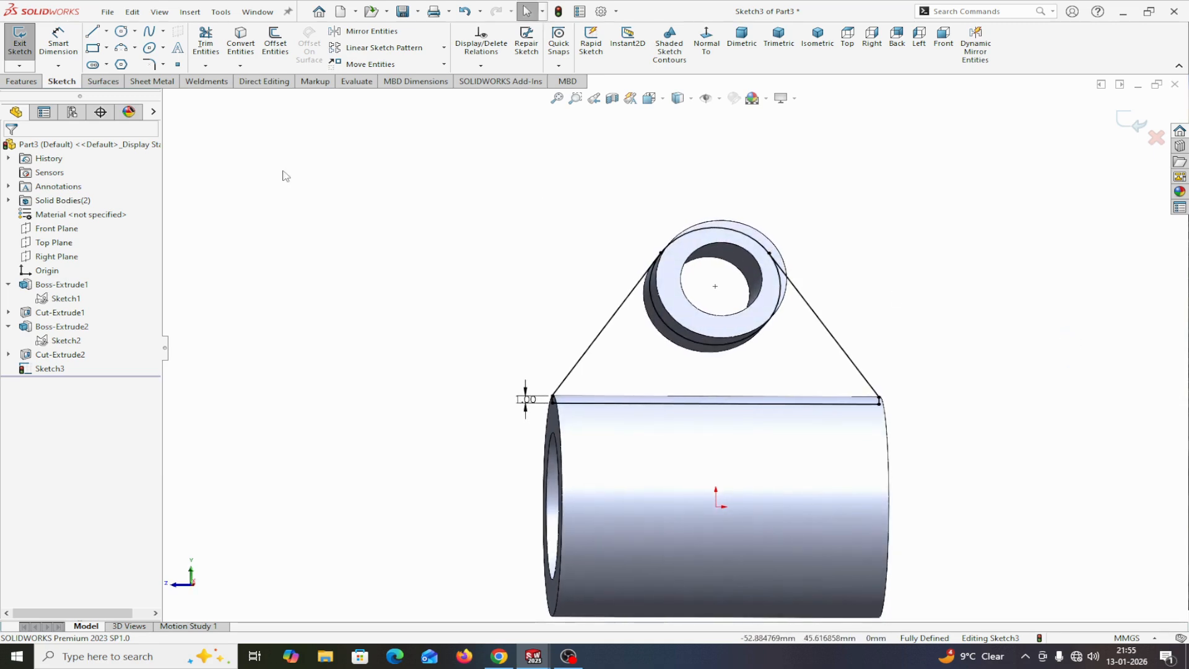
left_click(21, 81)
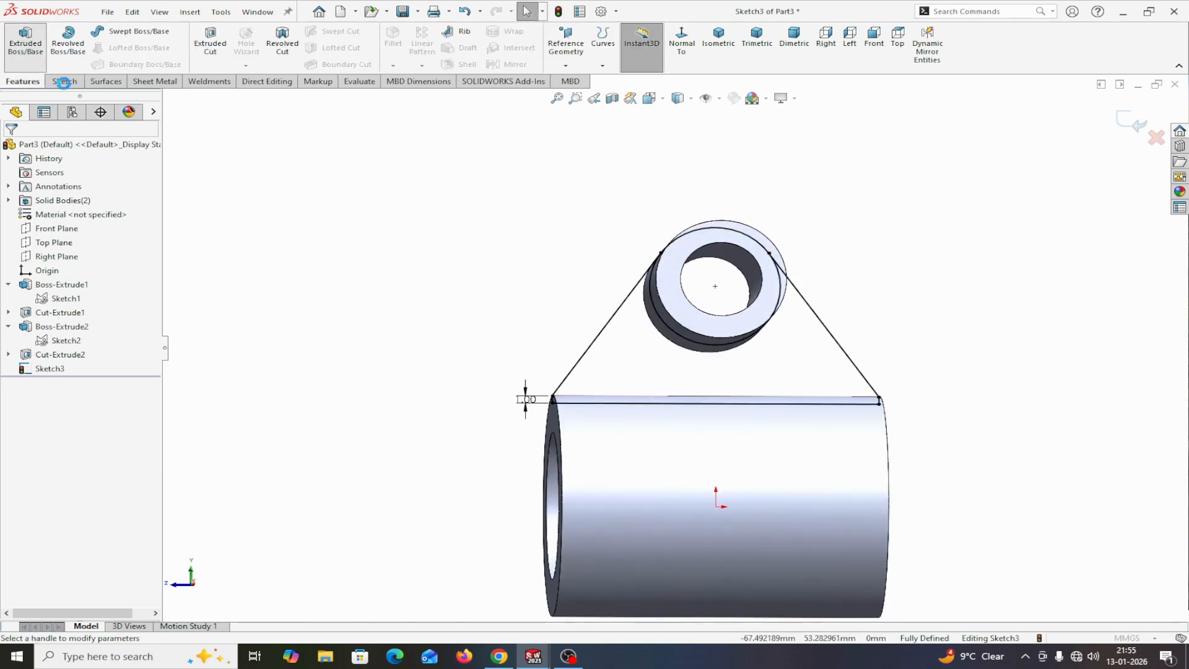
left_click(26, 42)
left_click(102, 383)
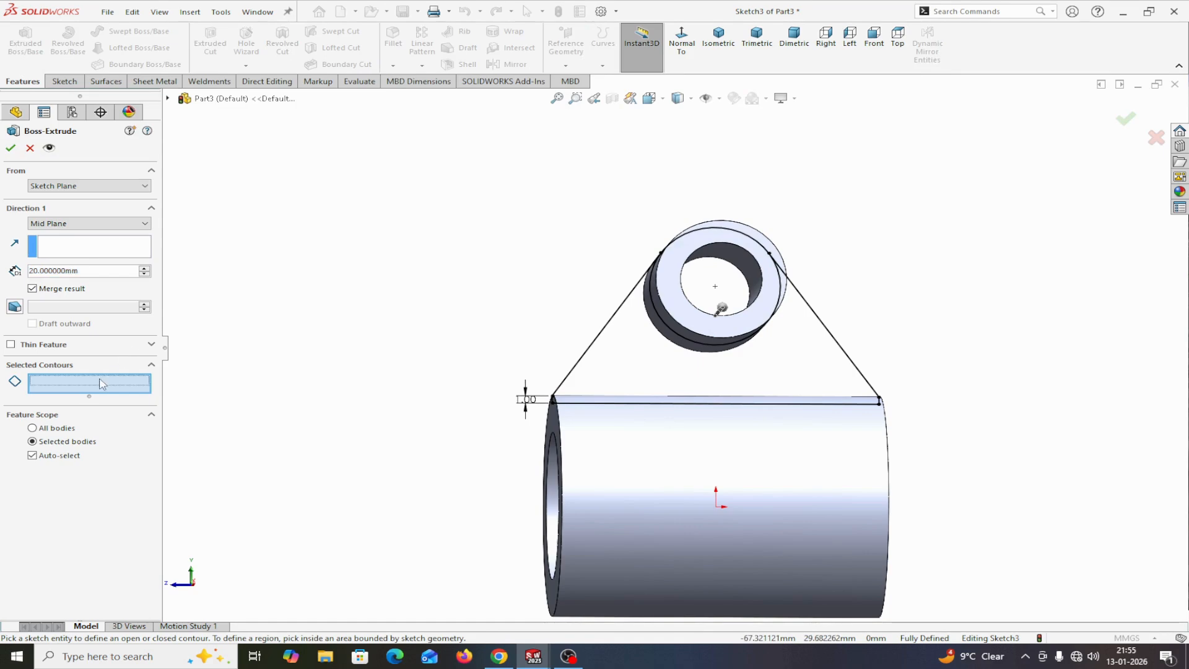
left_click(642, 365)
middle_click_drag(420, 296, 492, 331)
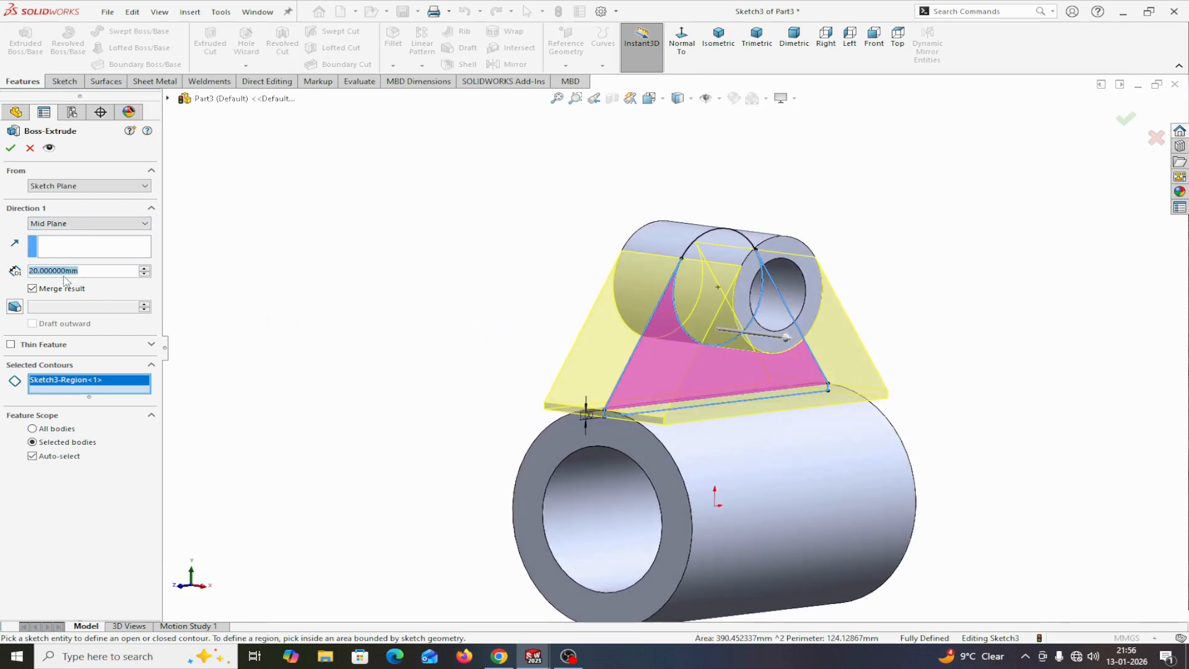
type("6")
key("Return")
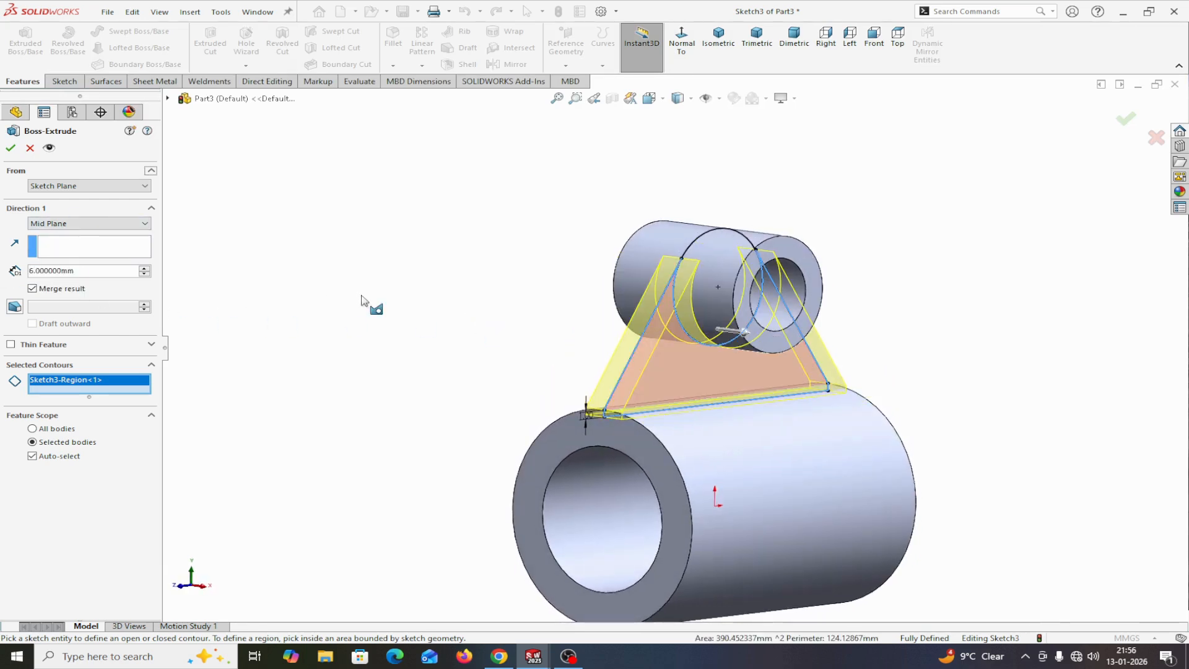
left_click(10, 148)
- Inspect the rib's joint with the base cylinder and check the side ribs in the exercise 9-A drawing, then return to Part3
middle_click_drag(456, 345, 621, 399)
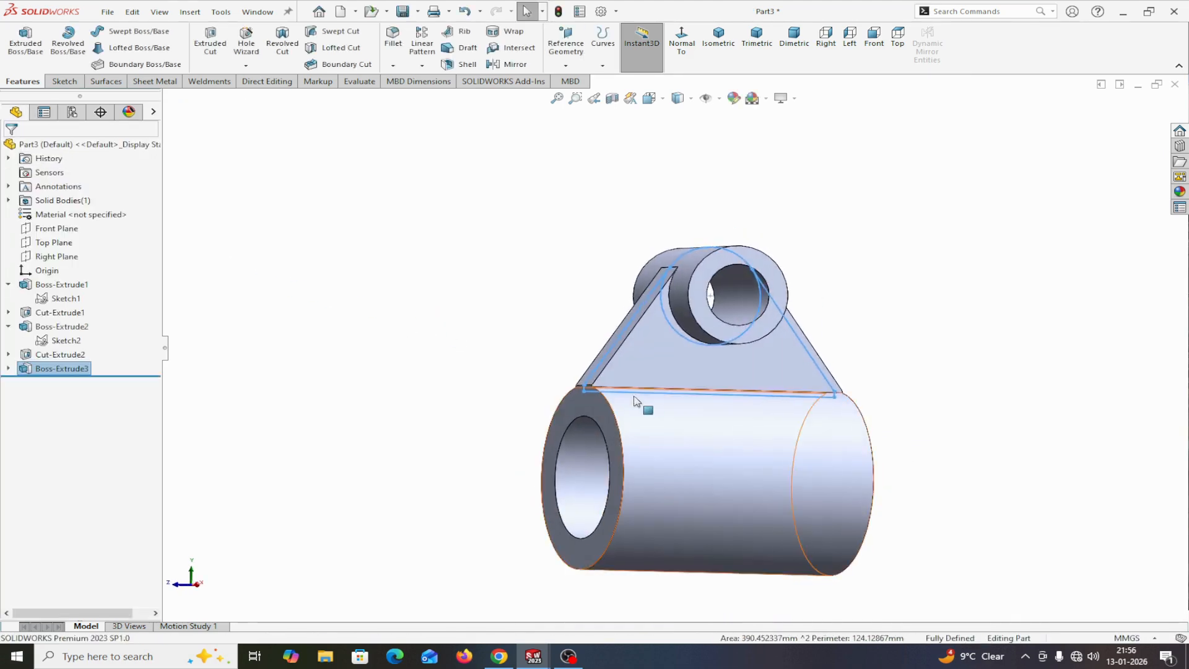
scroll(603, 395, "down", 5)
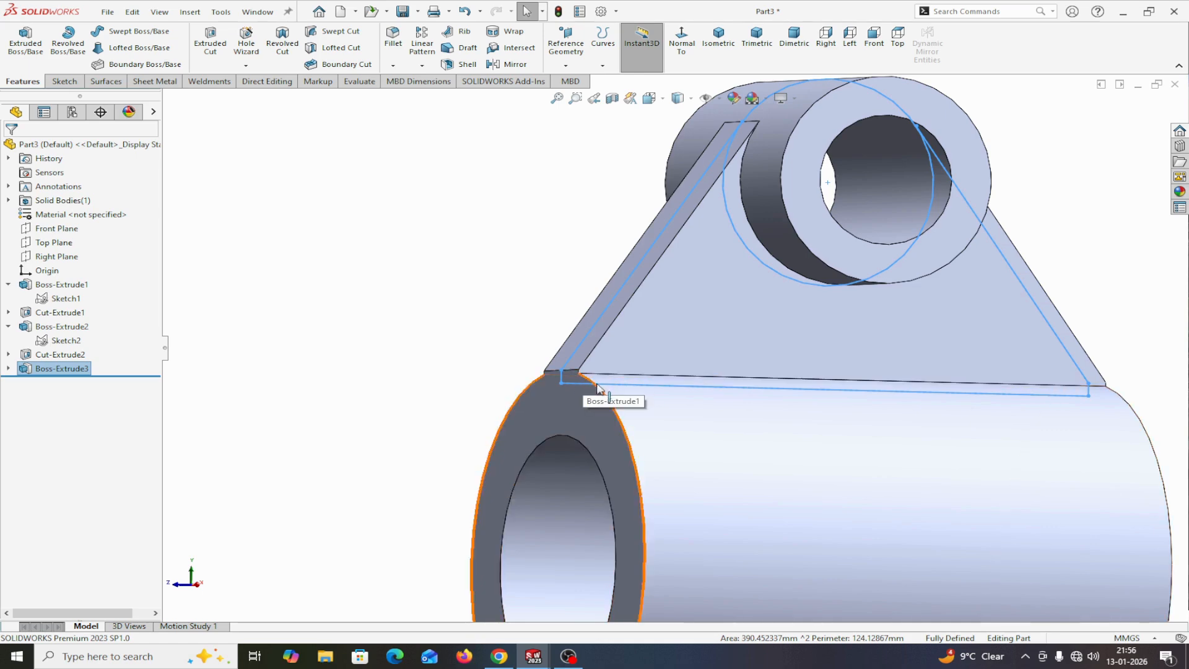
left_click(335, 287)
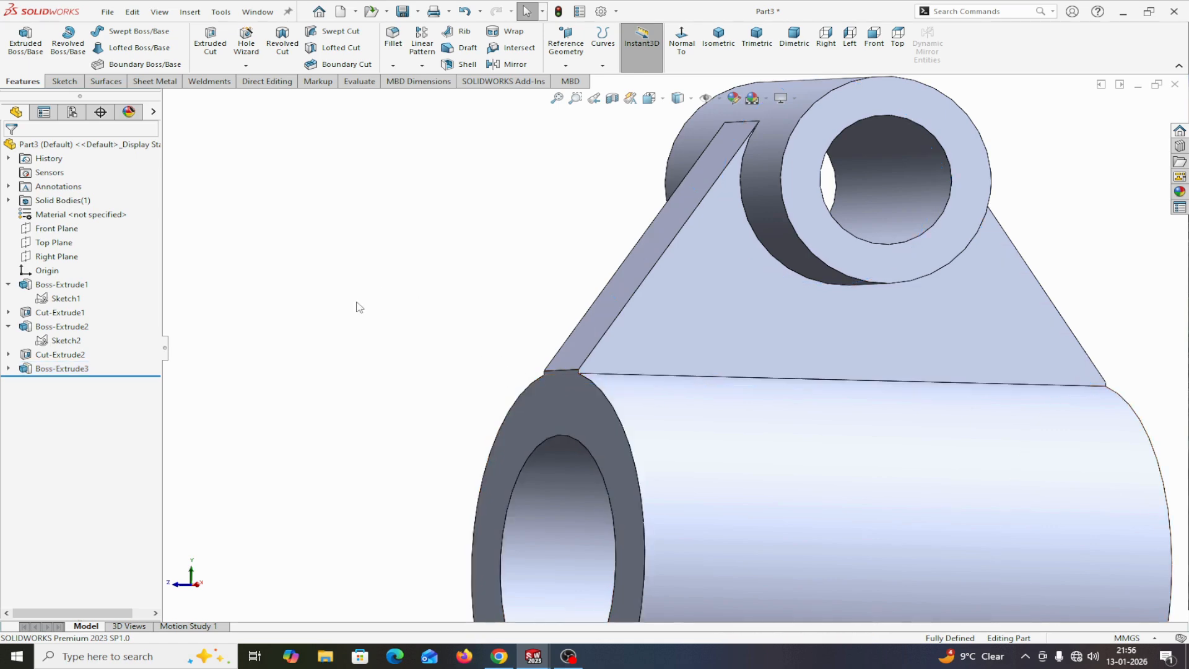
middle_click(585, 393)
middle_click_drag(346, 322, 385, 344)
left_click(257, 12)
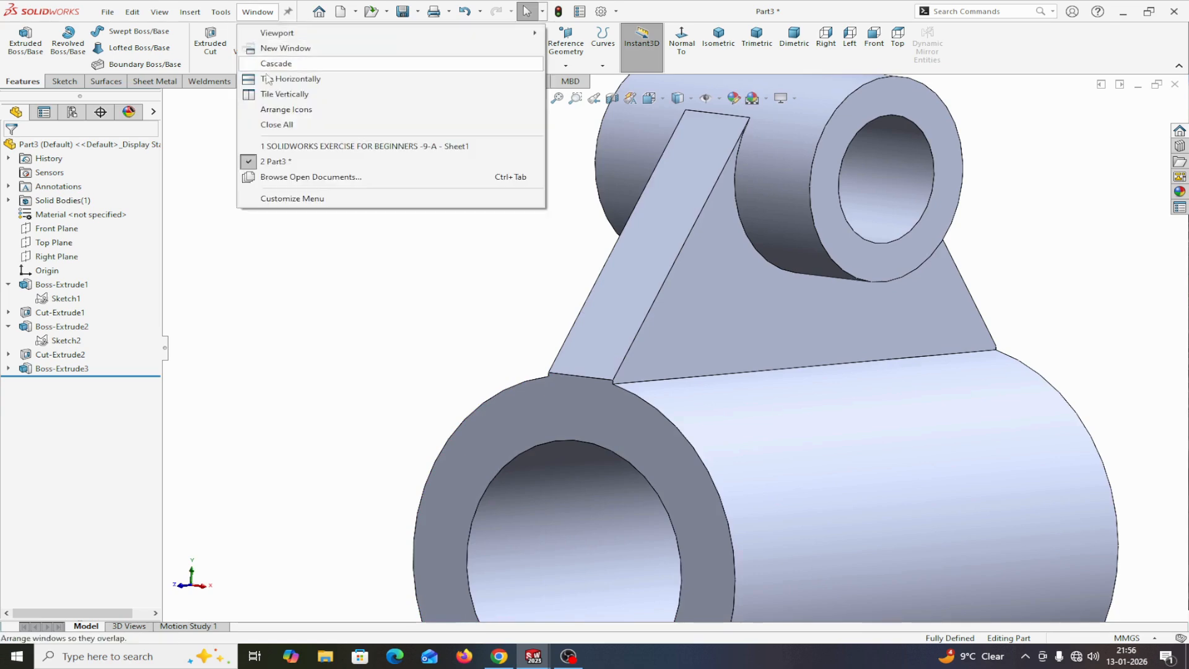
left_click(310, 147)
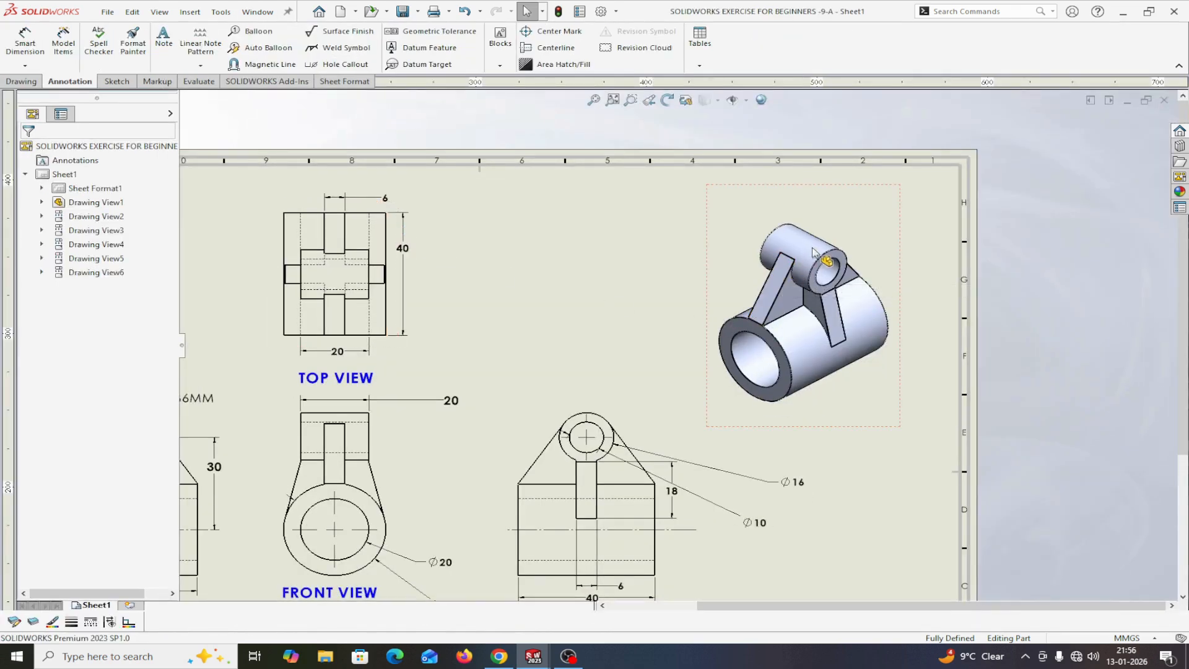
scroll(830, 347, "down", 1)
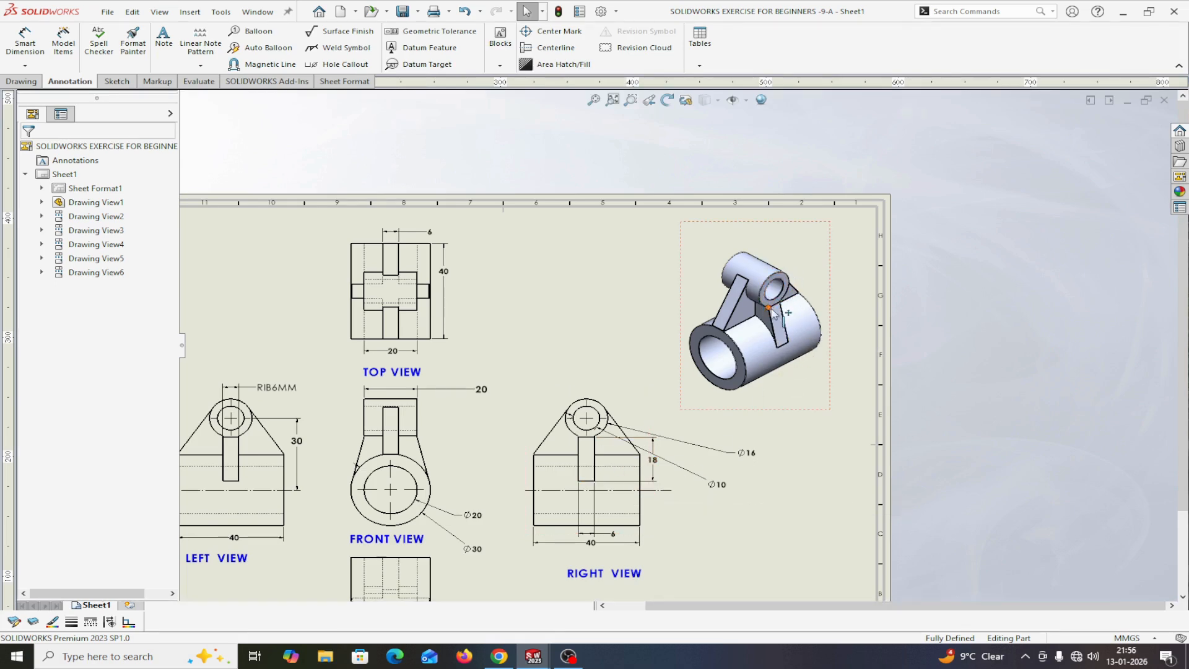
left_click(257, 12)
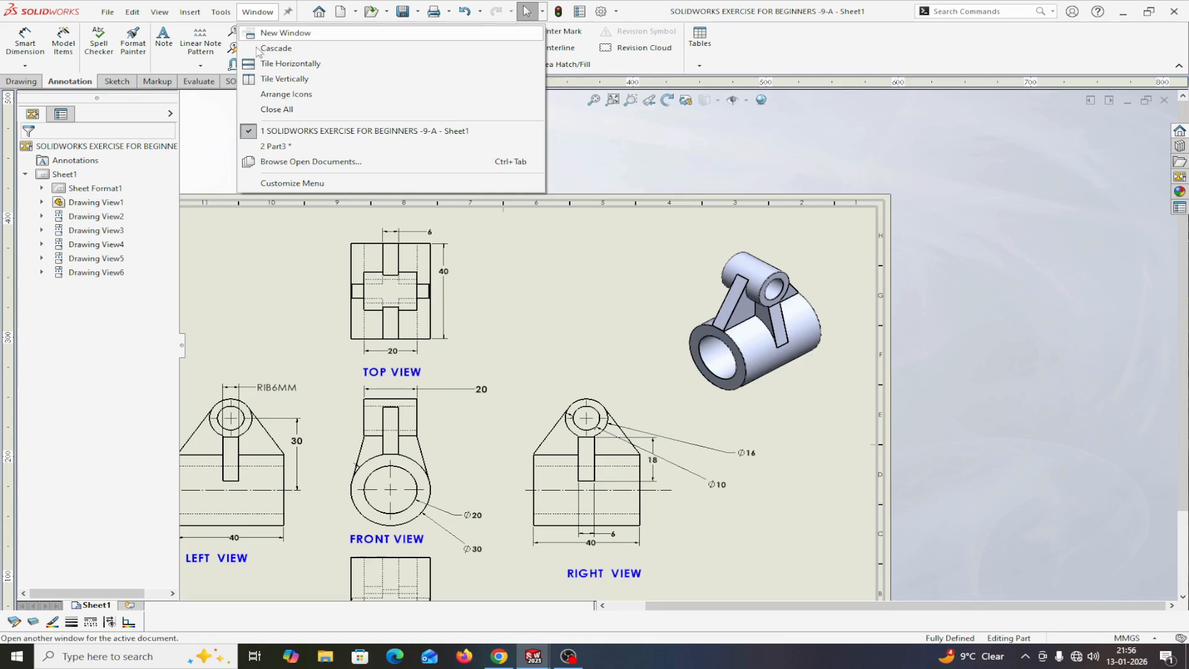
left_click(276, 147)
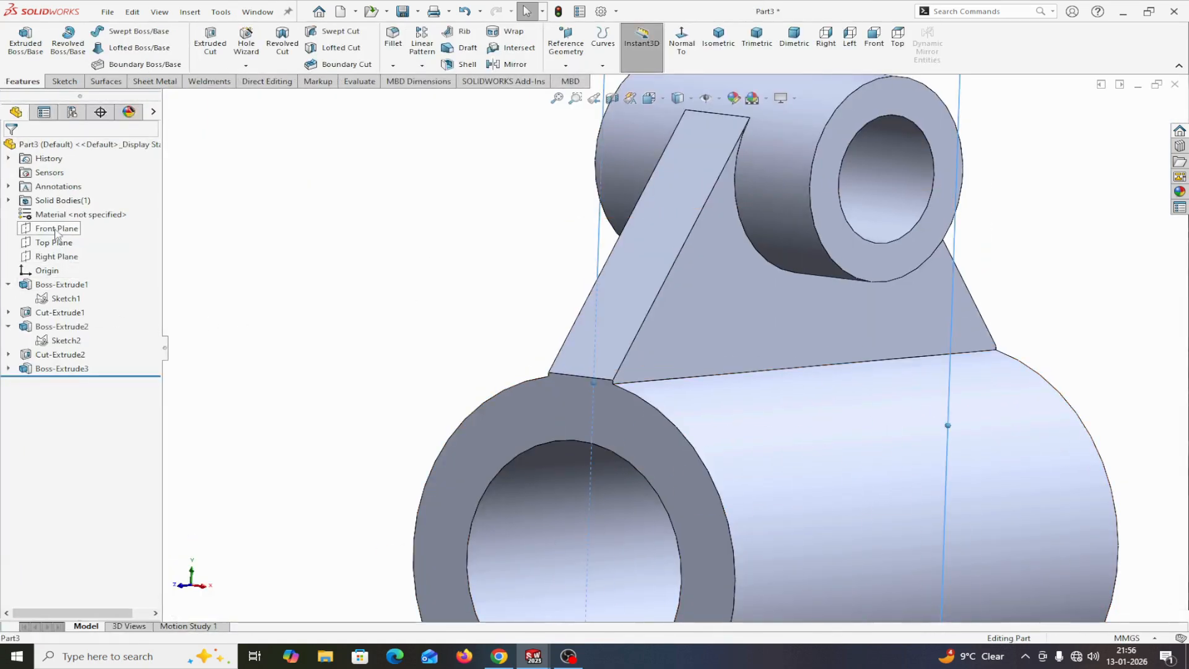
- On the Front Plane, sketch a slanted line about 13 mm long from the upper cylinder's lower right corner to the base's outer circle
left_click(79, 227)
left_click(68, 210)
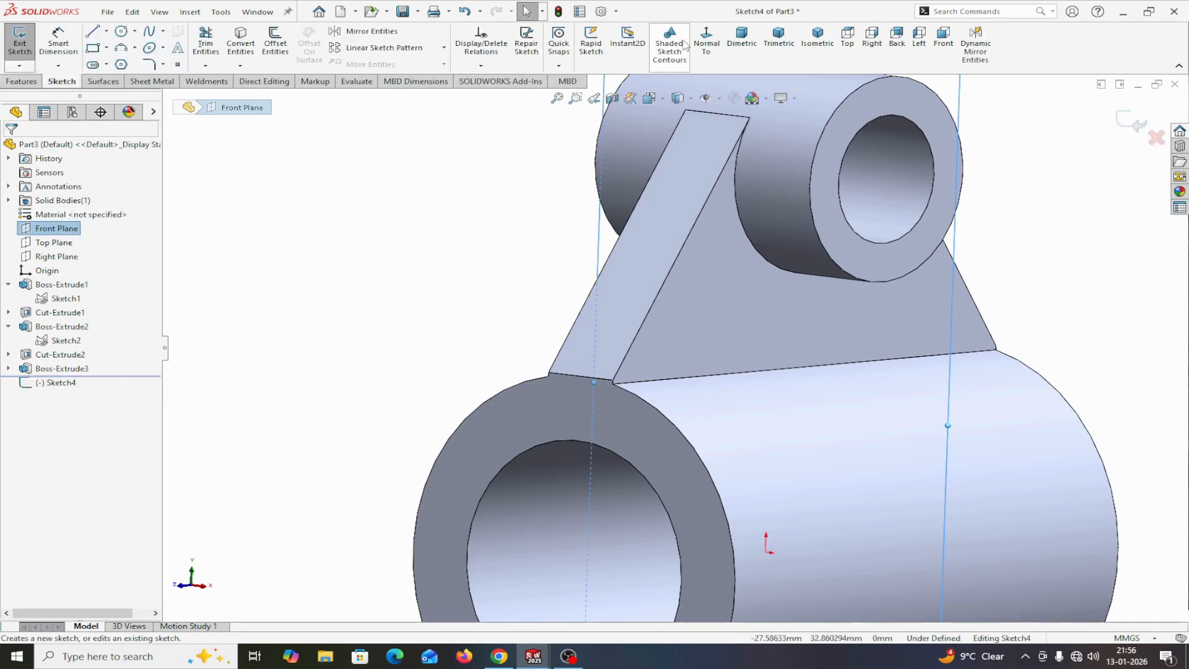
left_click(706, 42)
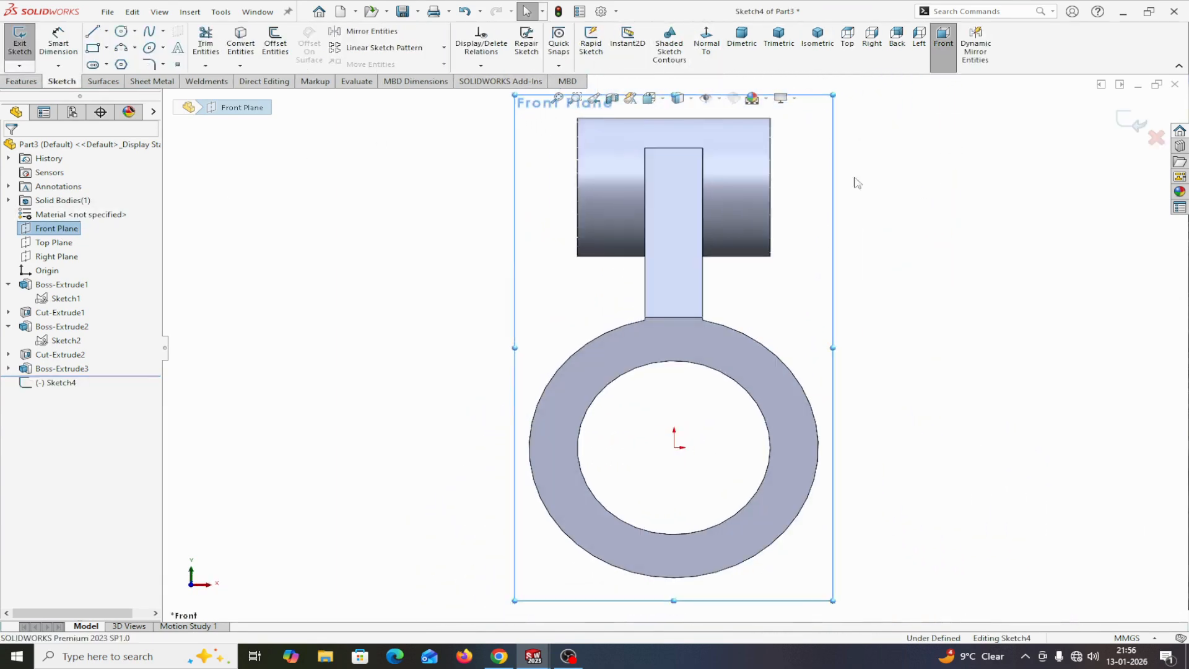
left_click(93, 31)
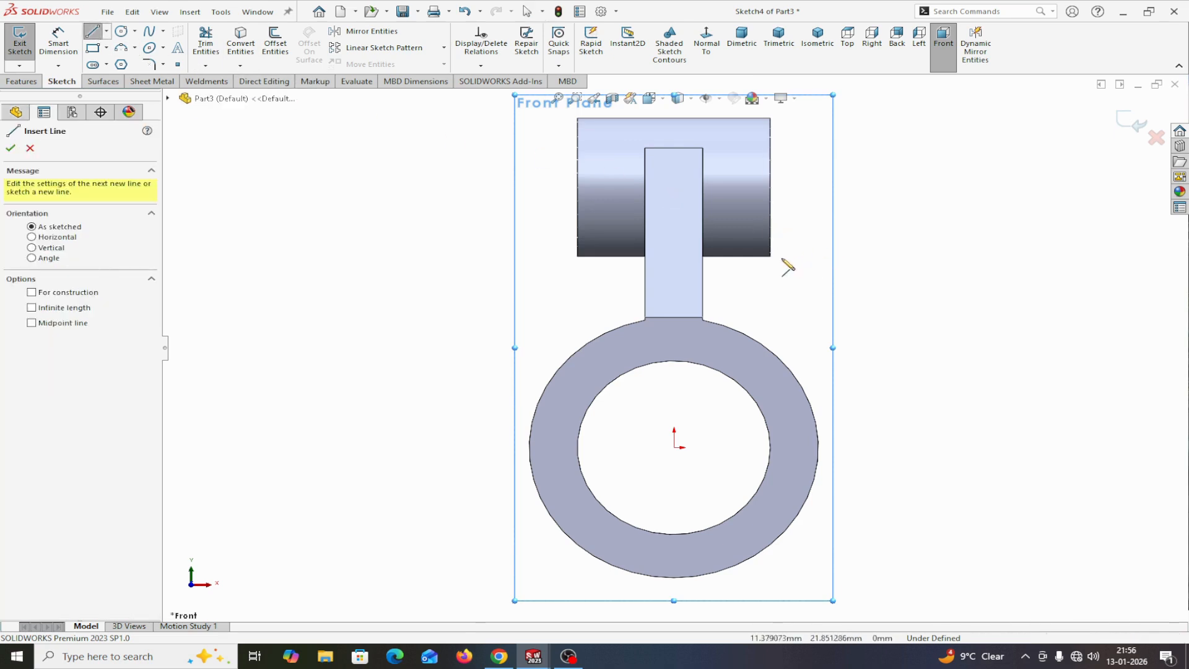
left_click(770, 256)
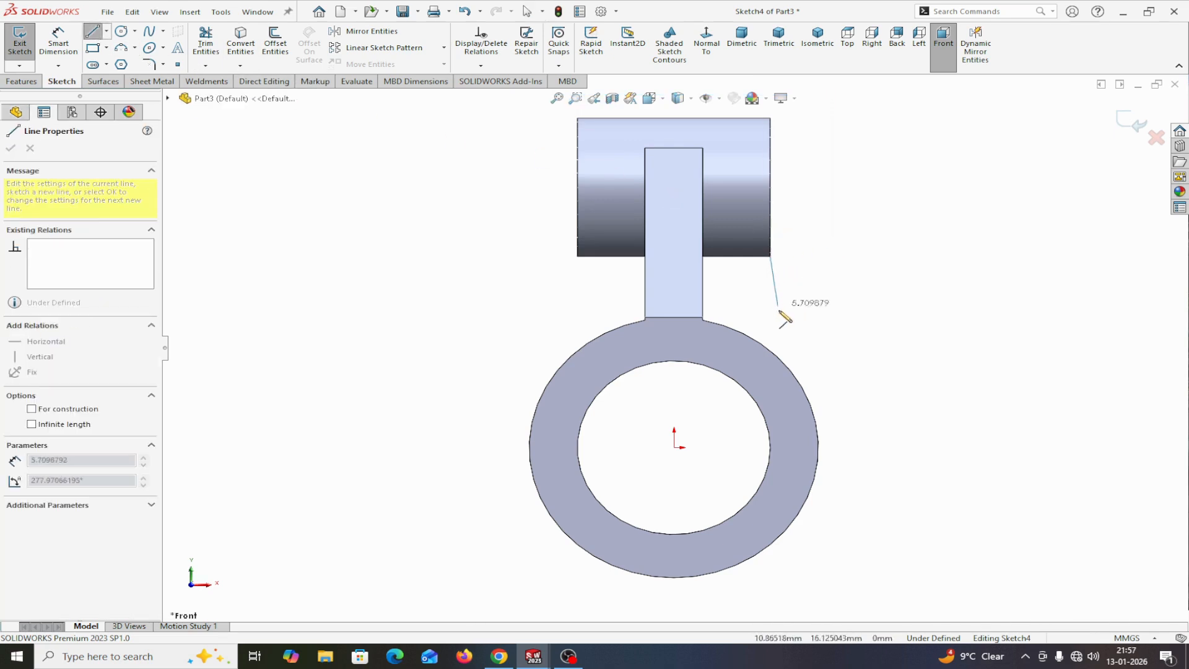
left_click(788, 367)
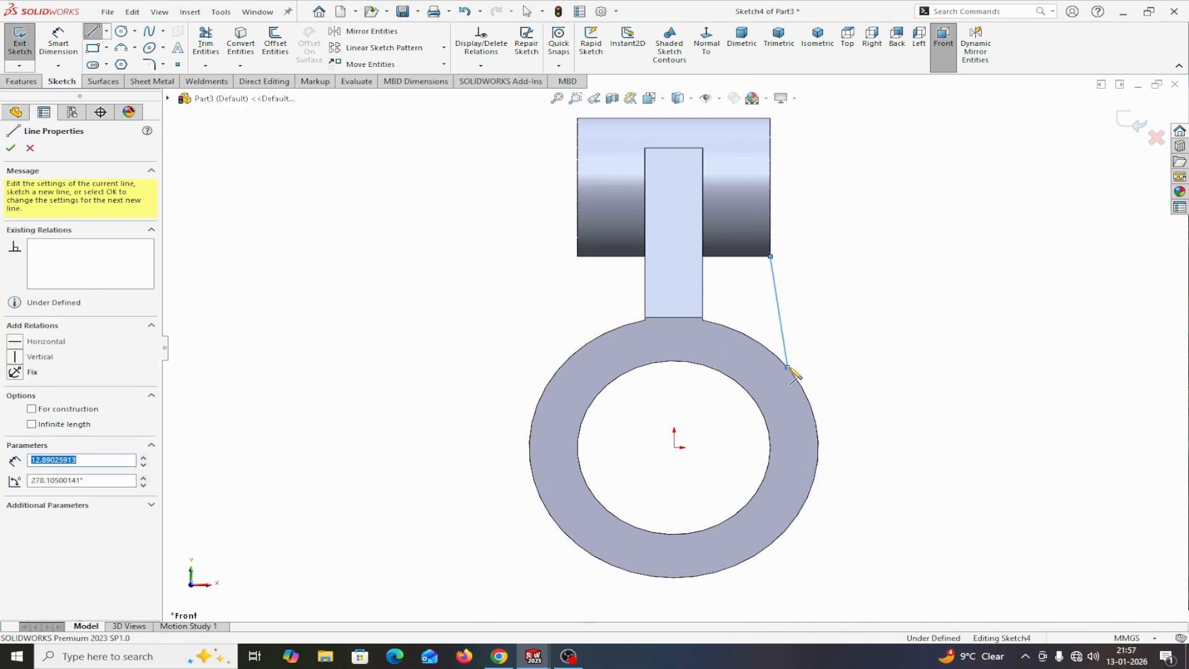
right_click(789, 367)
left_click(824, 377)
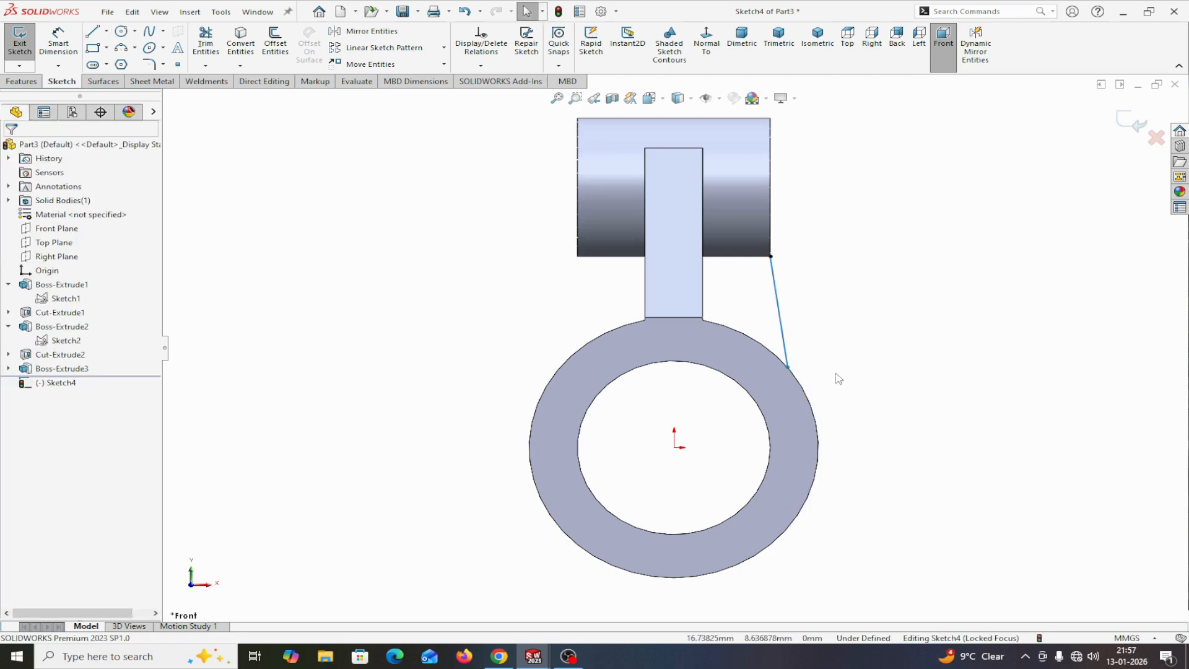
scroll(831, 379, "down", 3)
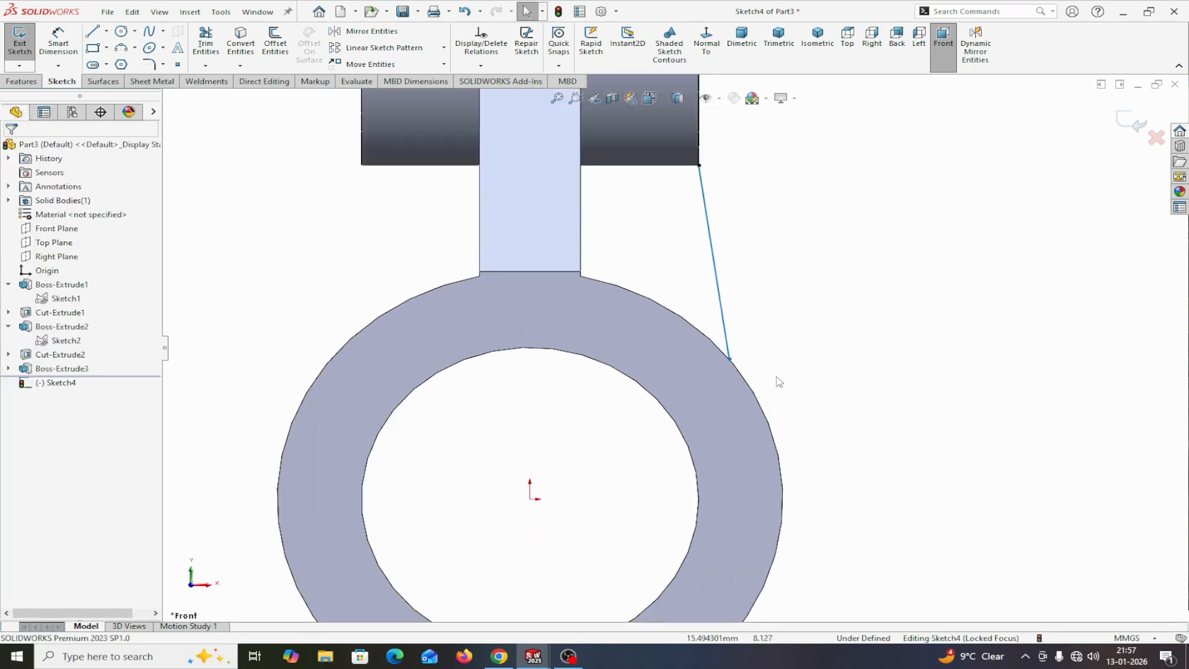
left_click(730, 360)
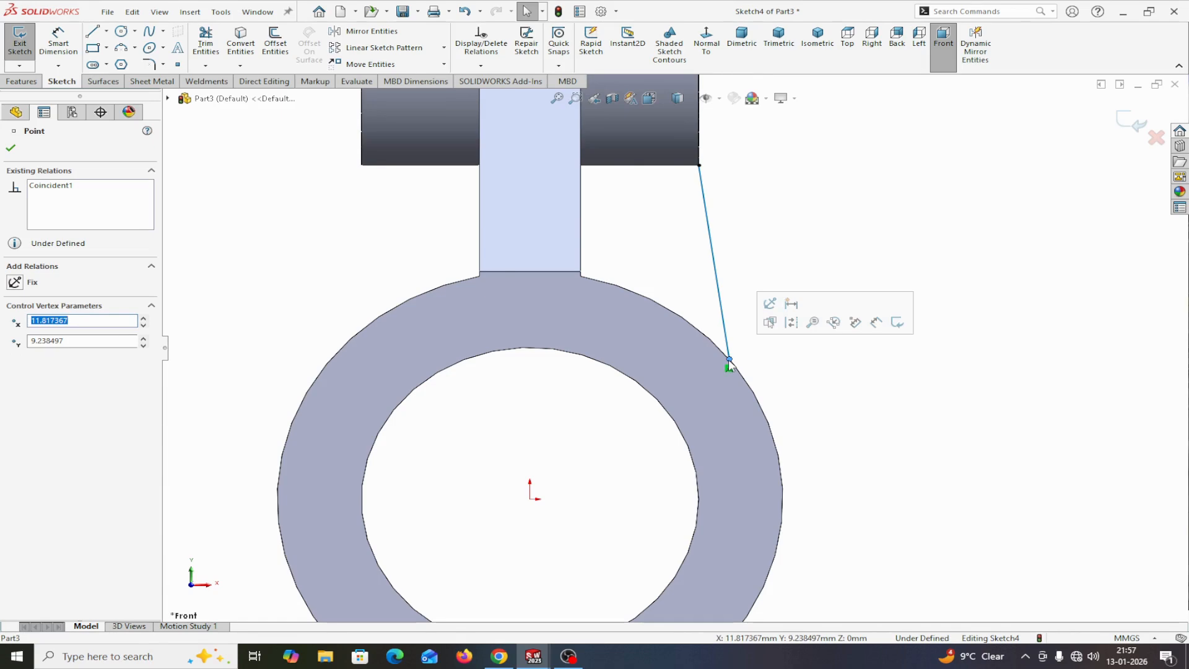
left_click(738, 374, "ctrl")
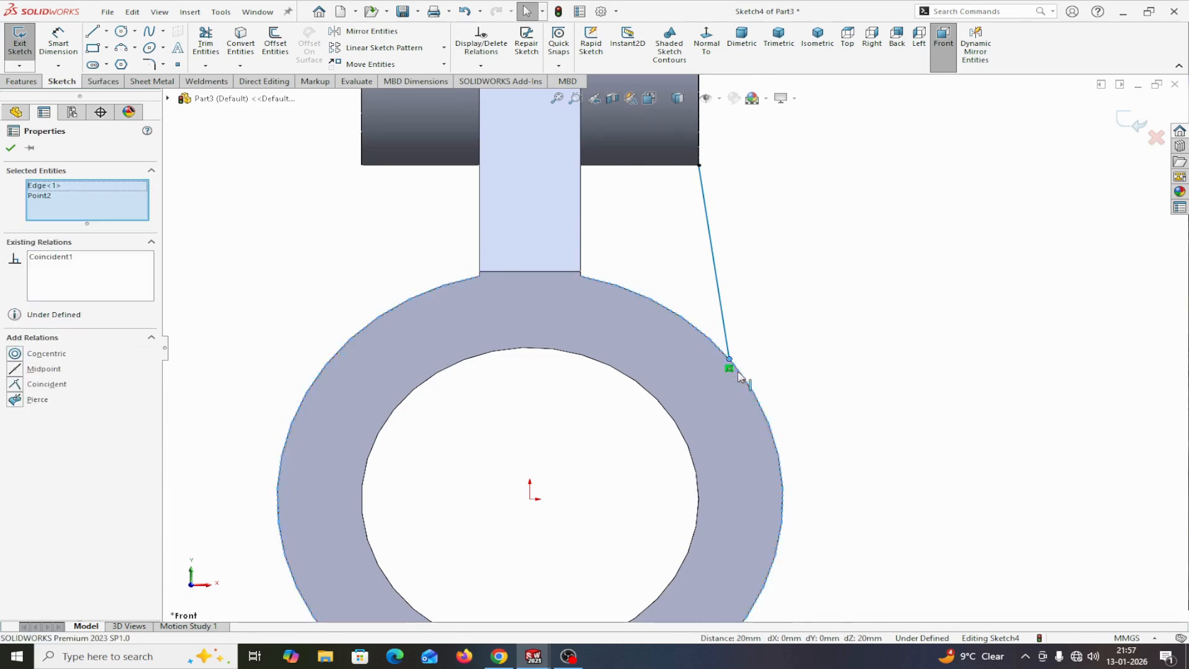
left_click(906, 332)
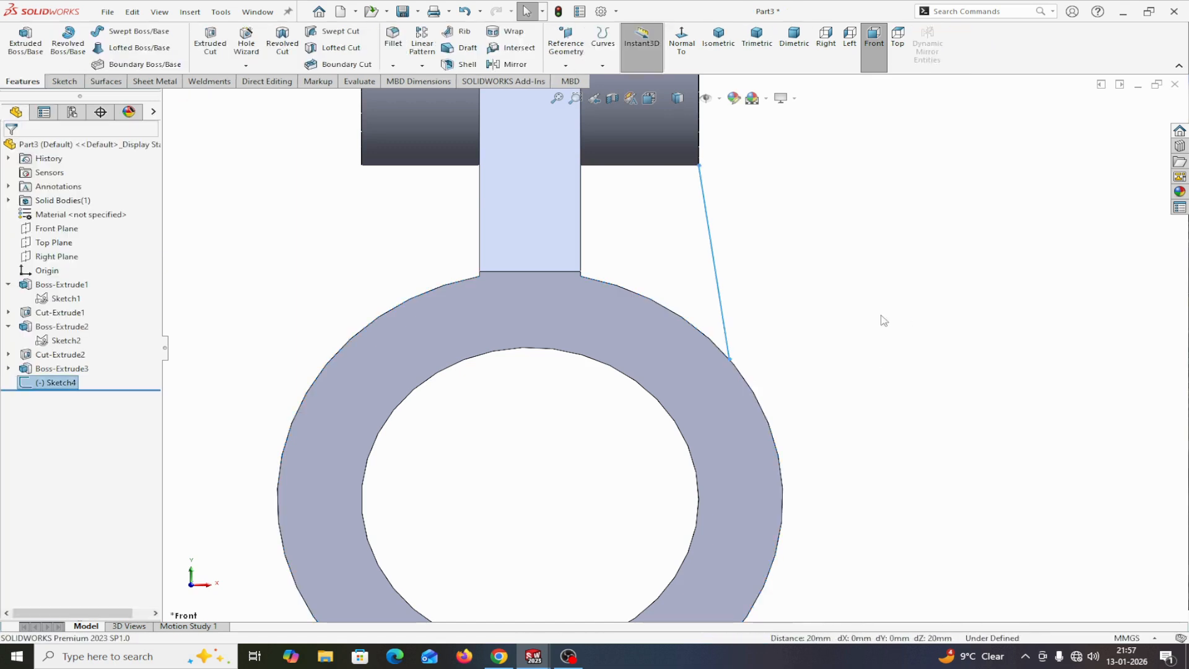
left_click(725, 310)
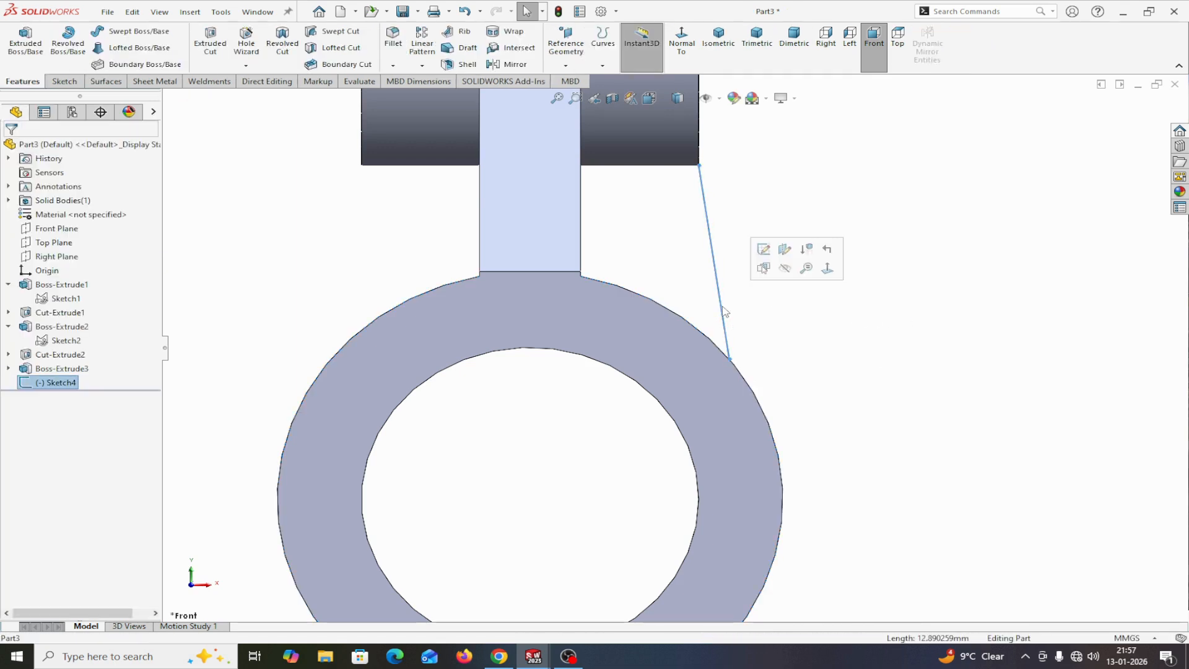
left_click(694, 332, "ctrl")
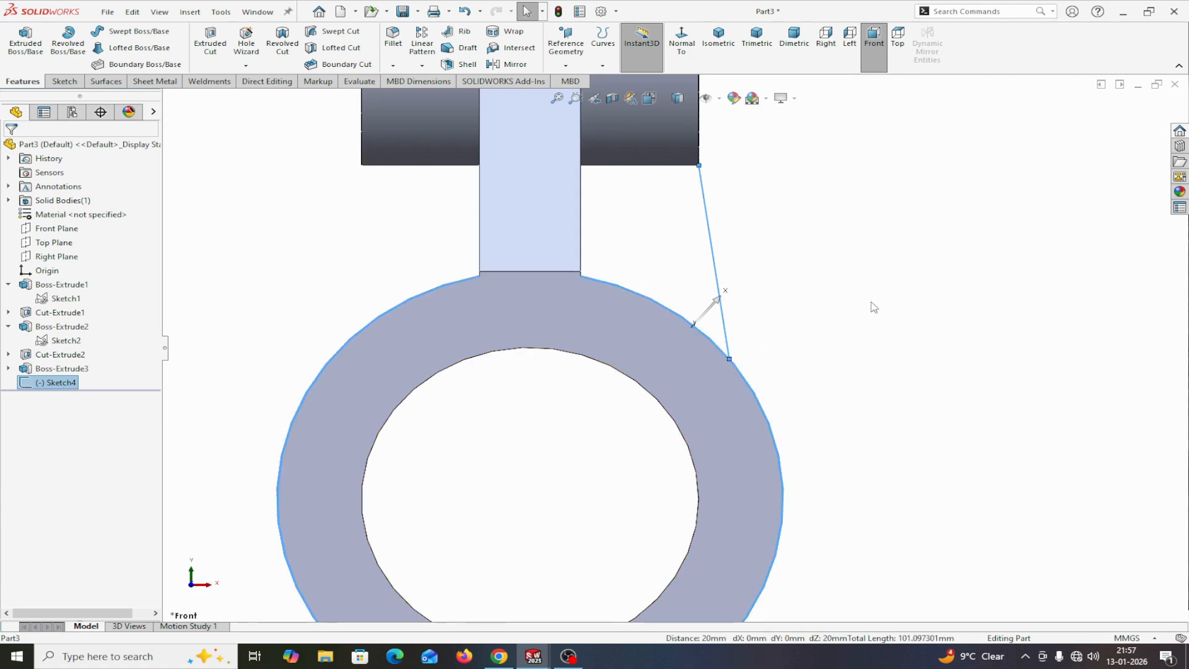
left_click(900, 304)
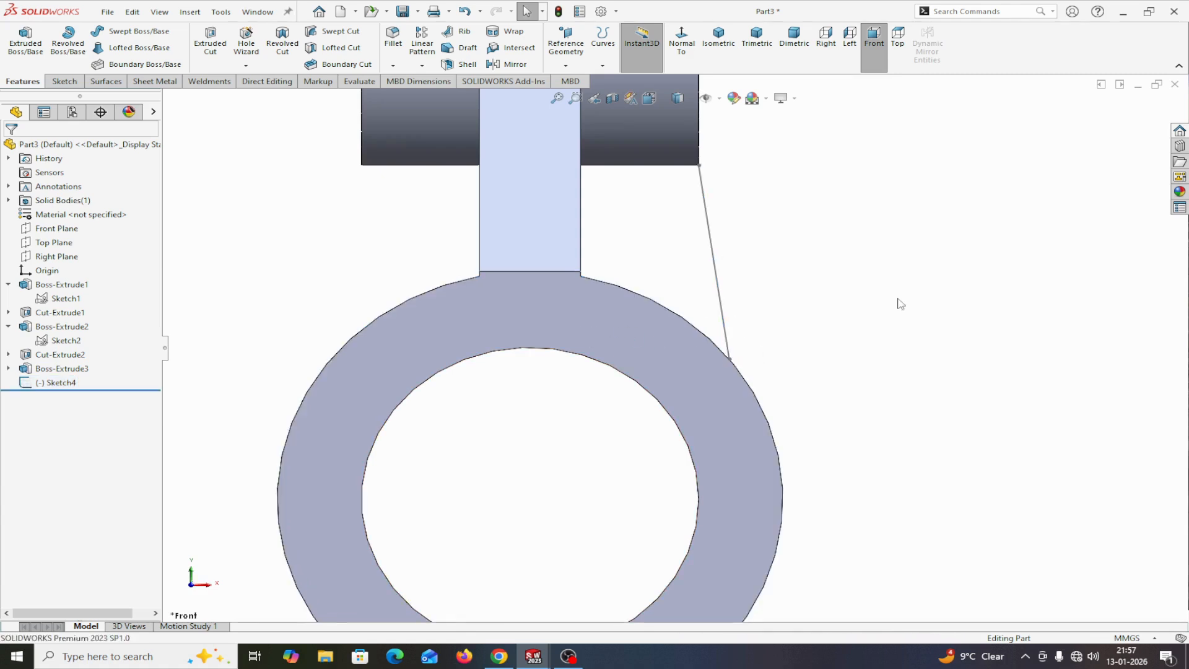
- Reopen the slanted line's sketch and make the line tangent to the base cylinder's outer circular edge
right_click(67, 385)
left_click(83, 340)
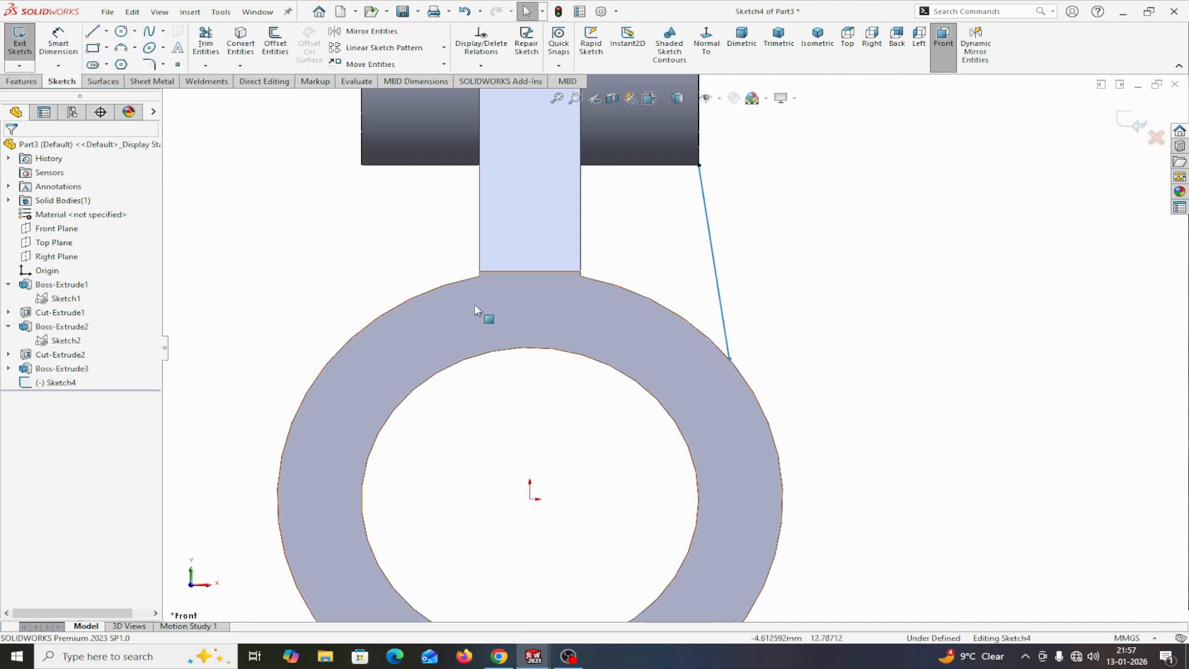
left_click(718, 299)
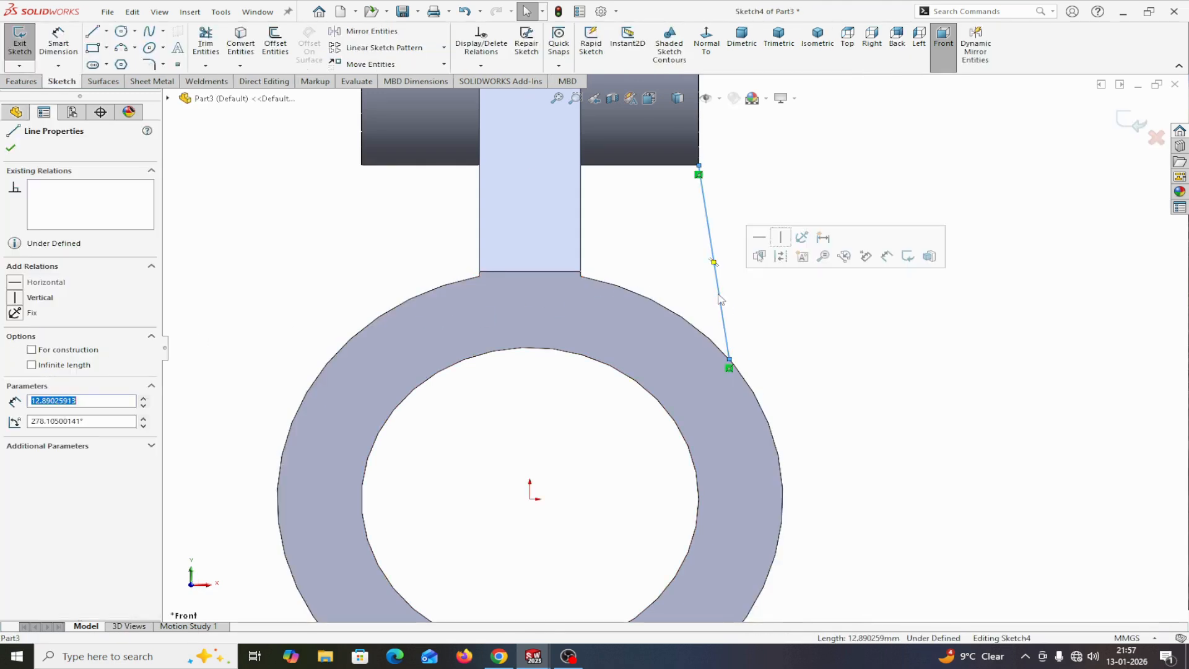
left_click(692, 330, "ctrl")
left_click(13, 354)
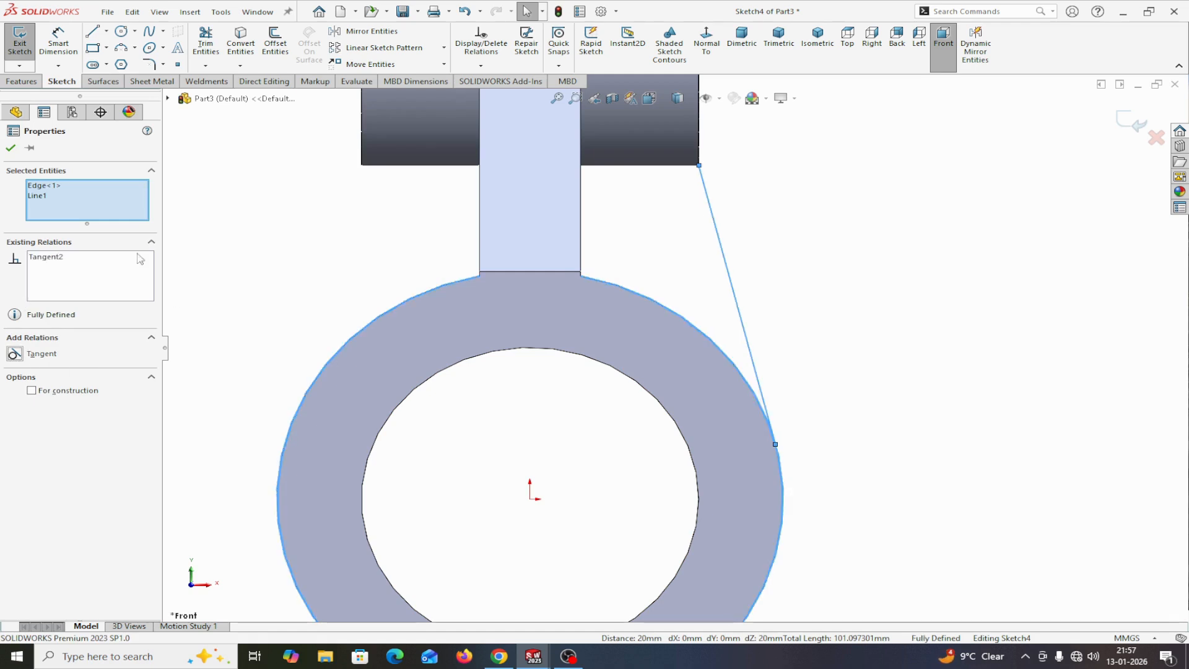
left_click(12, 148)
- Start a Rib feature from the slanted line sketch with a thickness of 6 mm
middle_click_drag(997, 234, 734, 227)
scroll(734, 225, "down", 2)
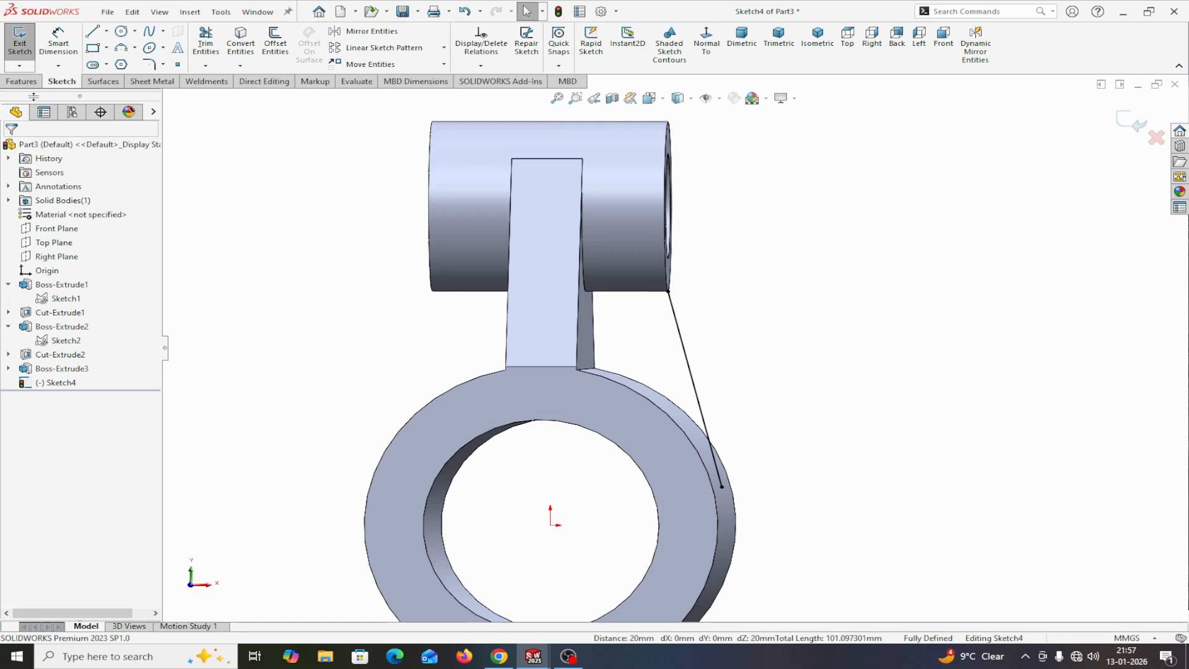
left_click(23, 81)
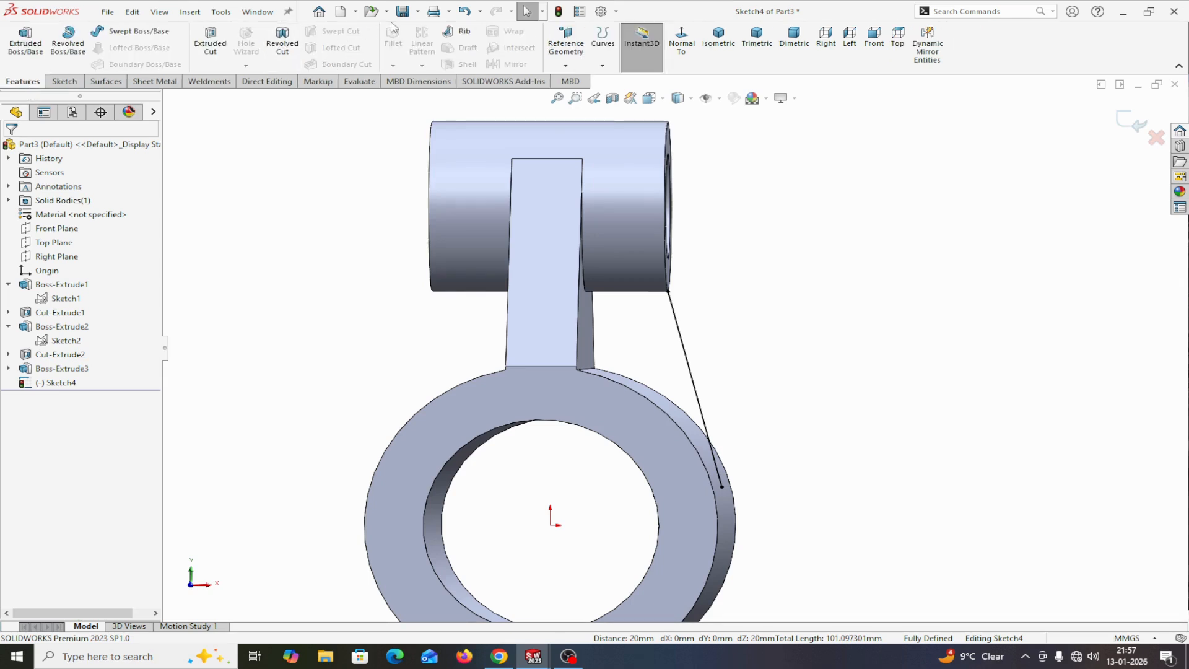
left_click(459, 34)
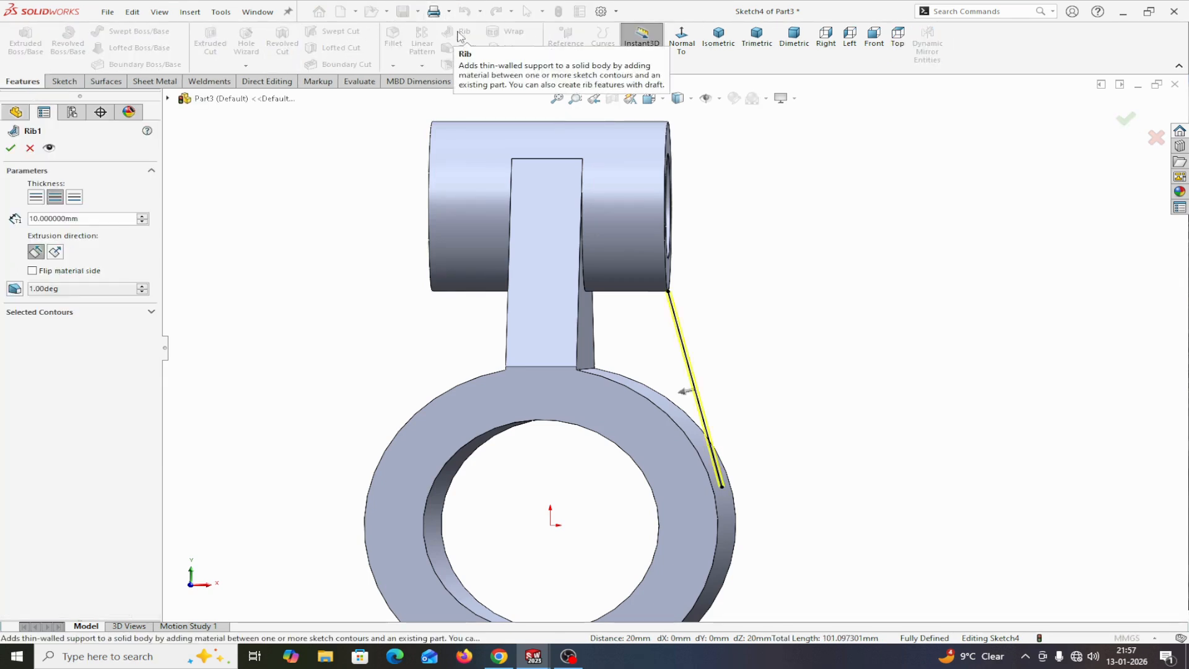
left_click_drag(88, 219, 16, 222)
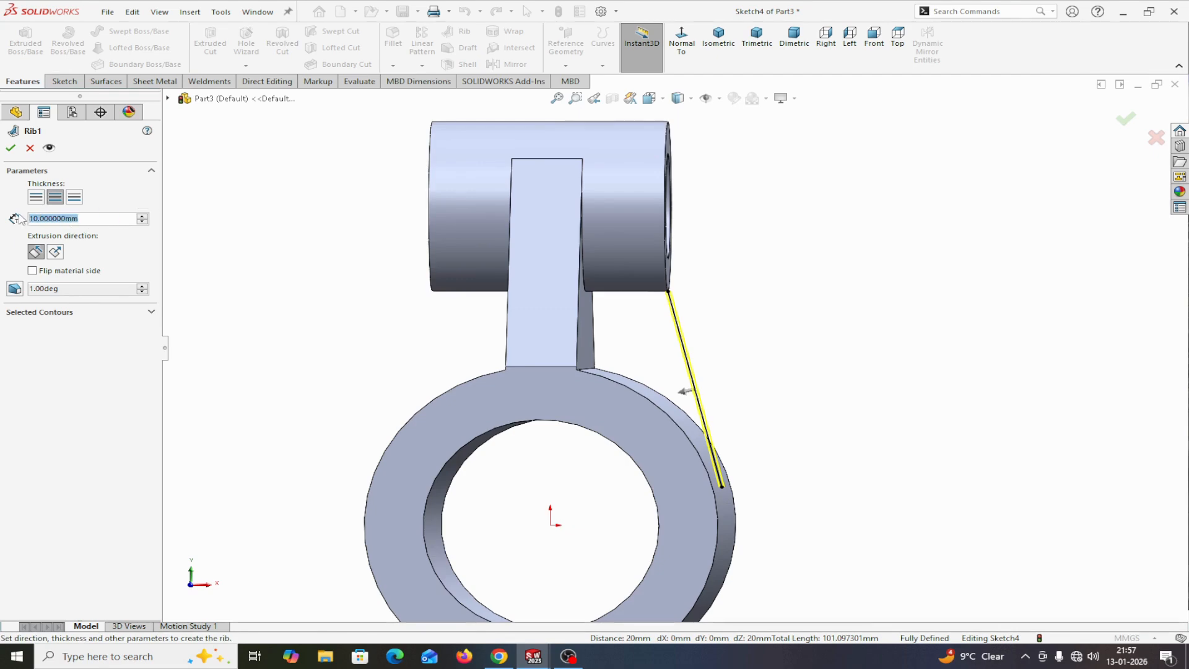
type("6")
key("Return")
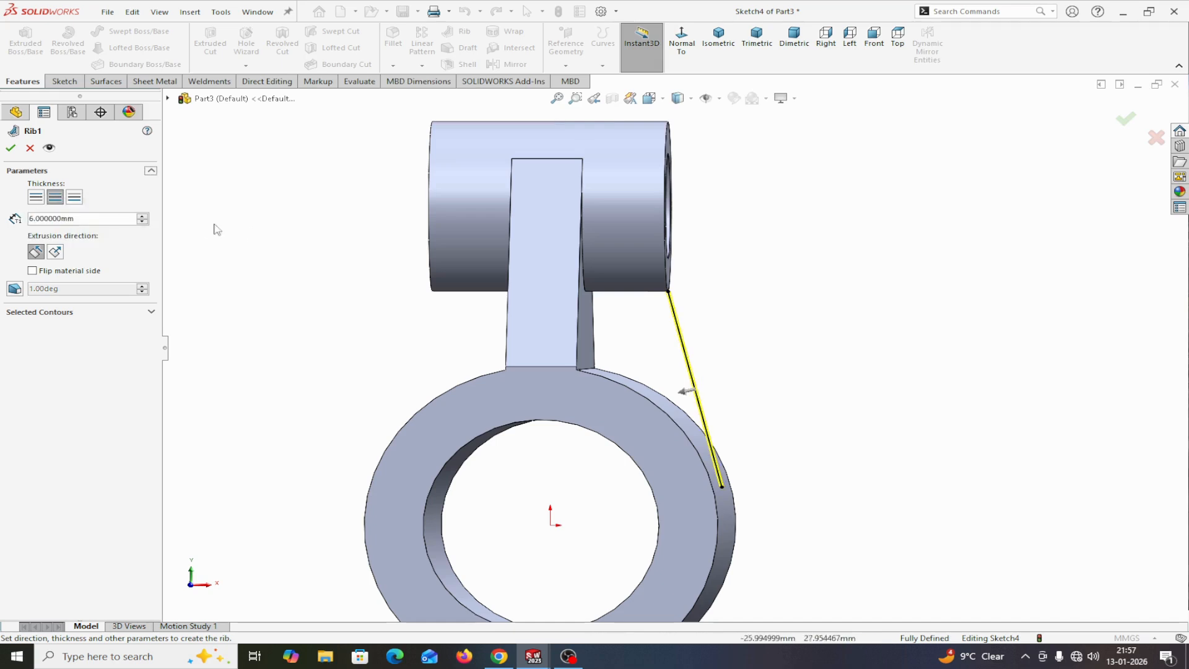
- Compare the rib's thickness side options, apply the thickness to both sides of the sketch and create the rib
left_click(36, 199)
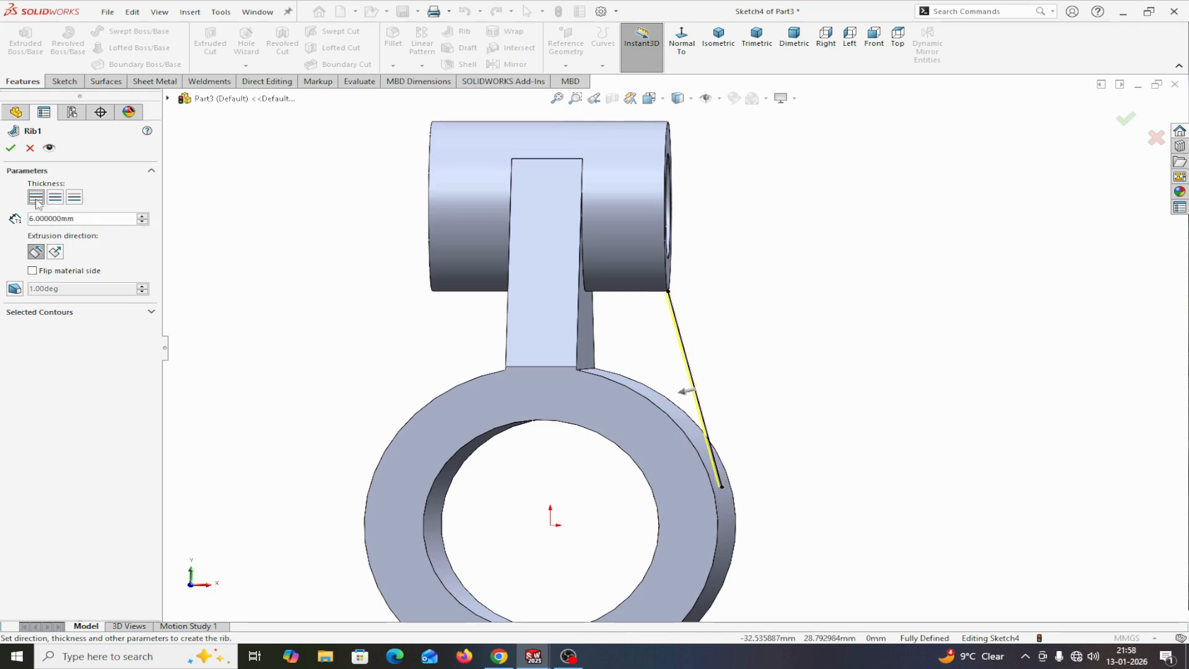
mouse_move(205, 219)
middle_mouse_down()
mouse_move(249, 235)
mouse_move(205, 228)
middle_mouse_up()
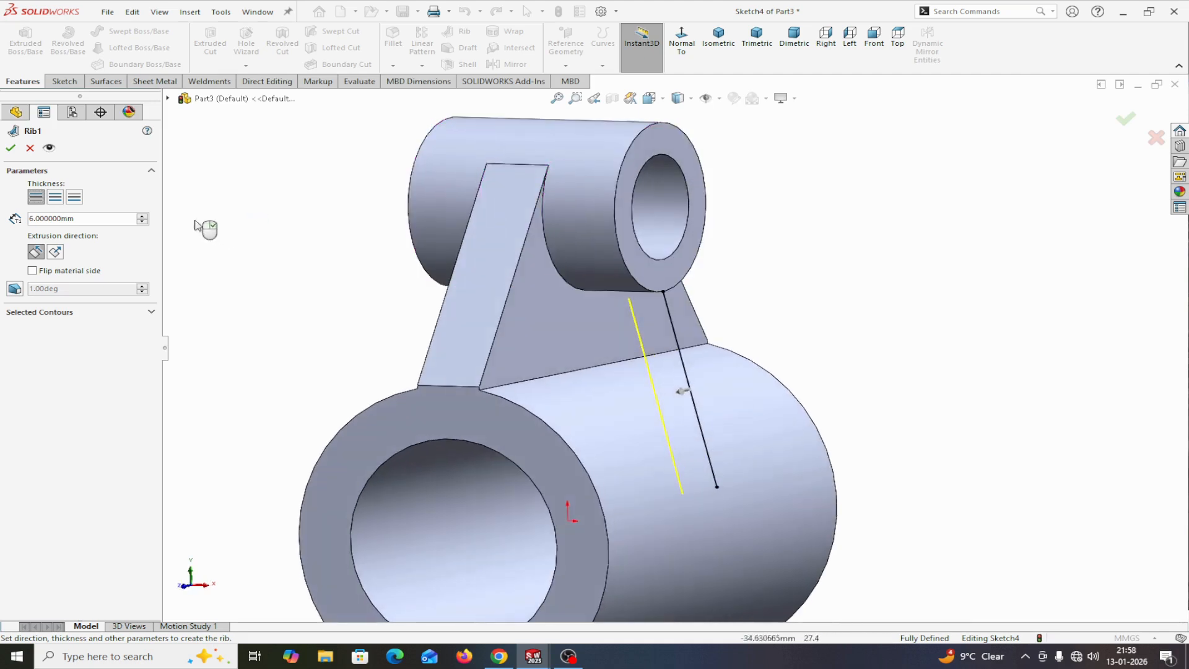
left_click(74, 197)
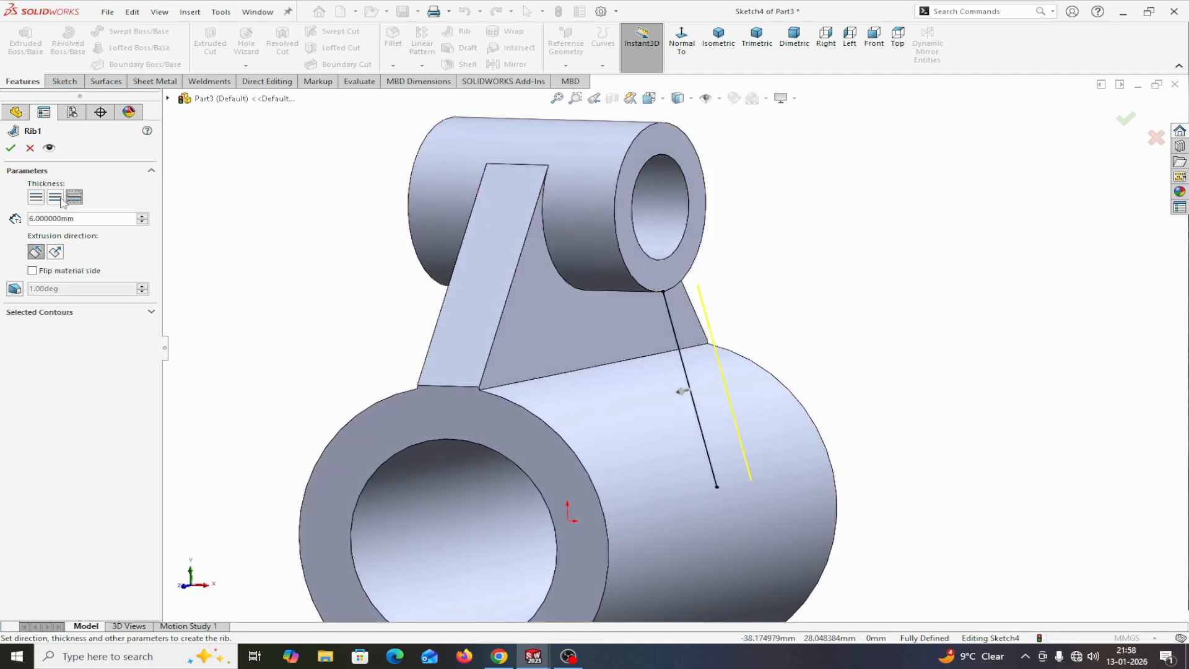
left_click(56, 197)
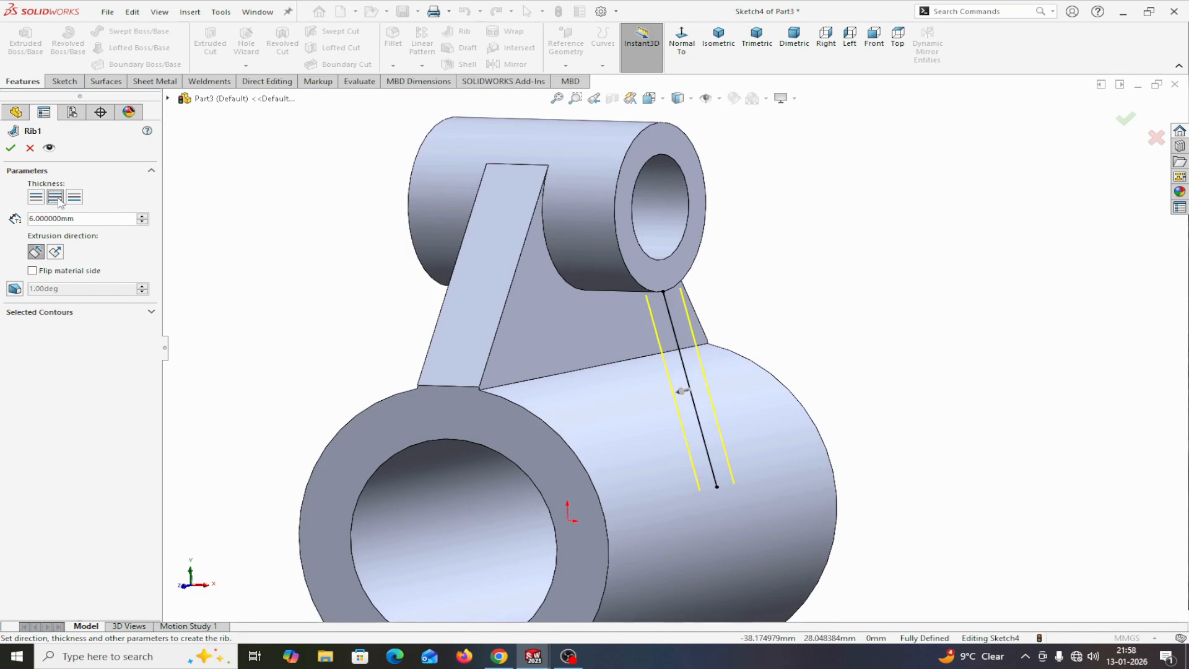
middle_click_drag(234, 246, 259, 253)
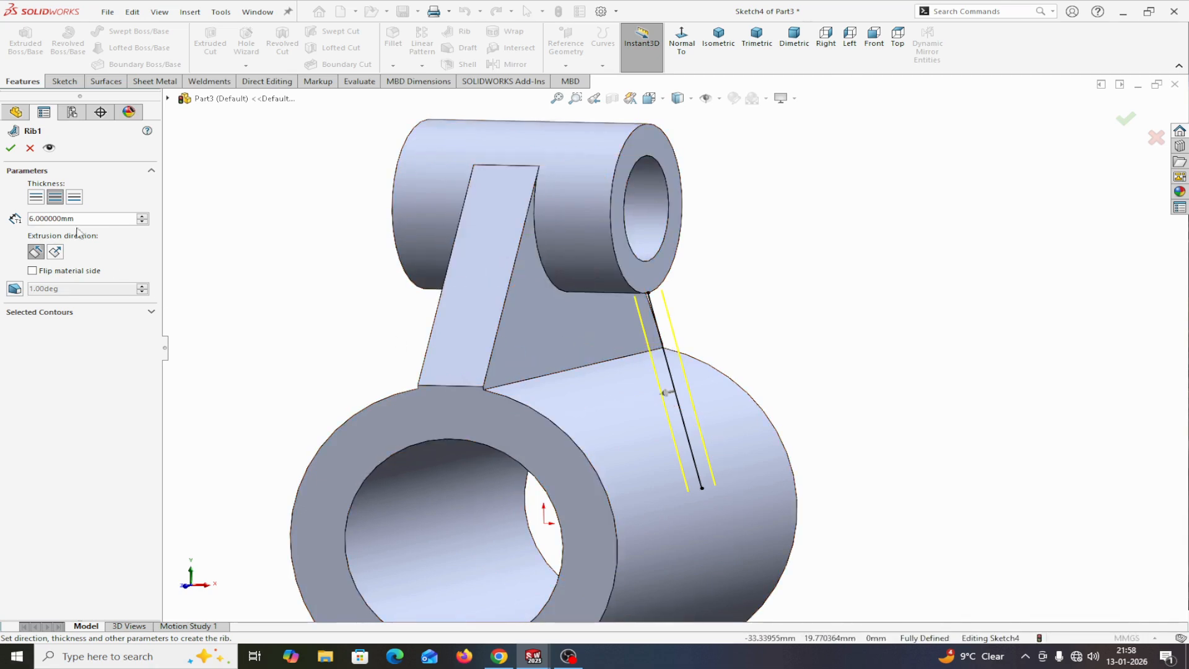
left_click(11, 148)
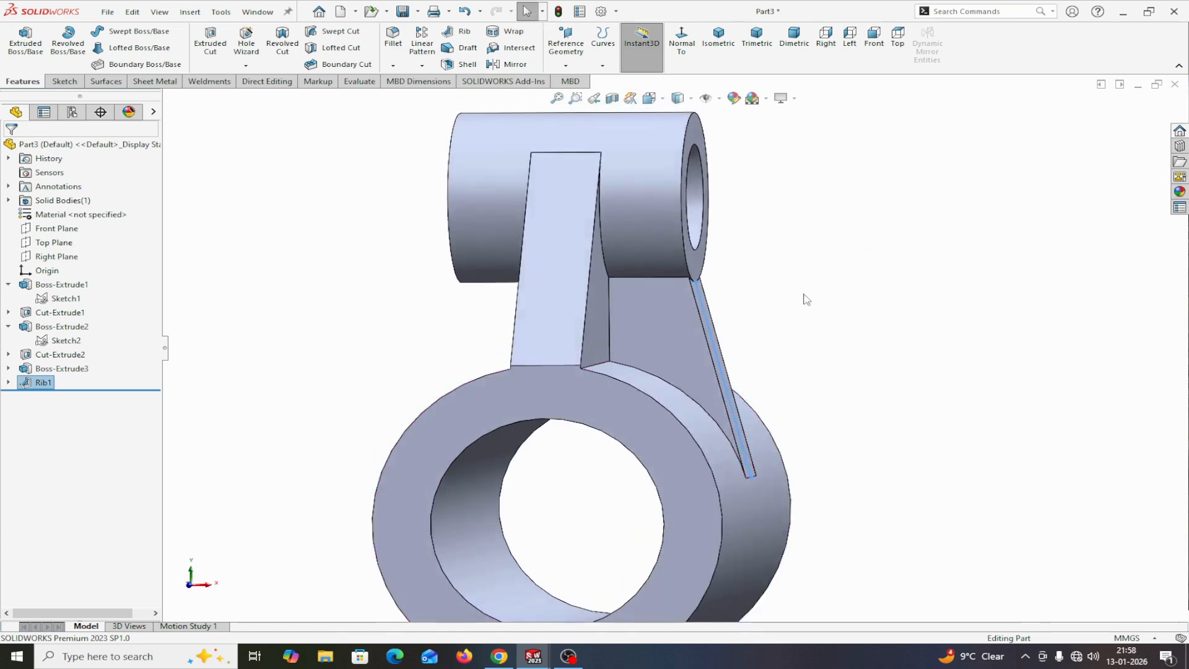
- Raise the document's shaded and wireframe image quality resolutions toward High, with a shaded deviation of about 0.0206 mm
scroll(711, 288, "down", 4)
mouse_move(711, 288)
middle_mouse_down()
mouse_move(712, 276)
mouse_move(695, 284)
mouse_move(704, 288)
middle_mouse_up()
scroll(650, 302, "down", 4)
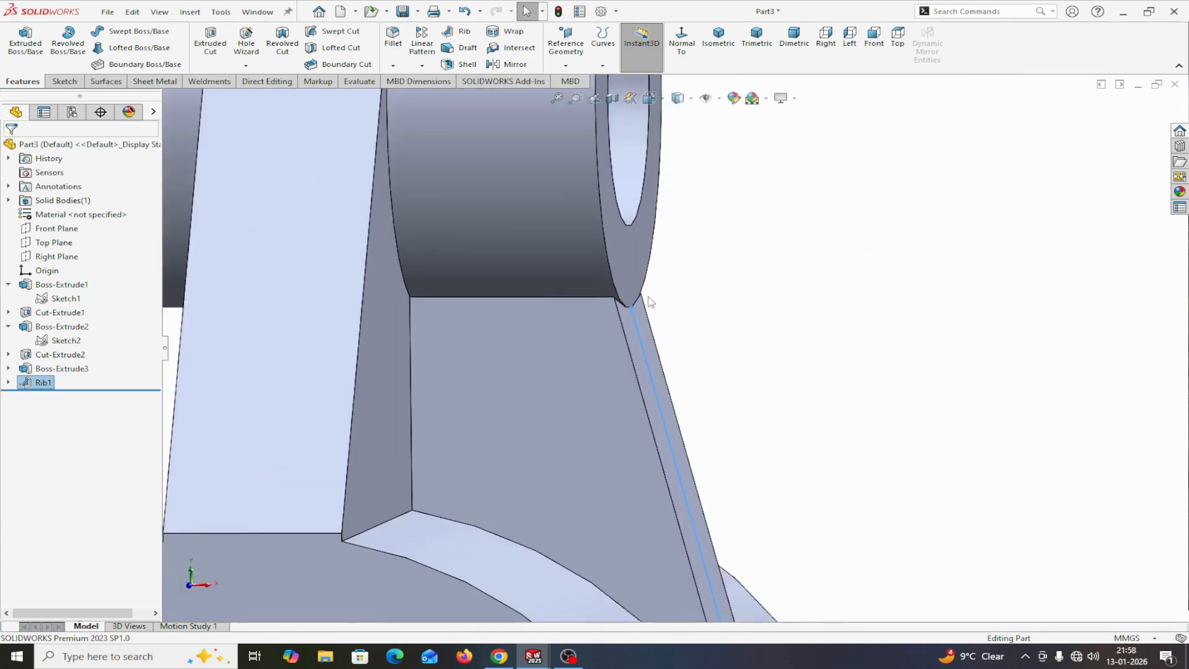
middle_click_drag(712, 299, 698, 301)
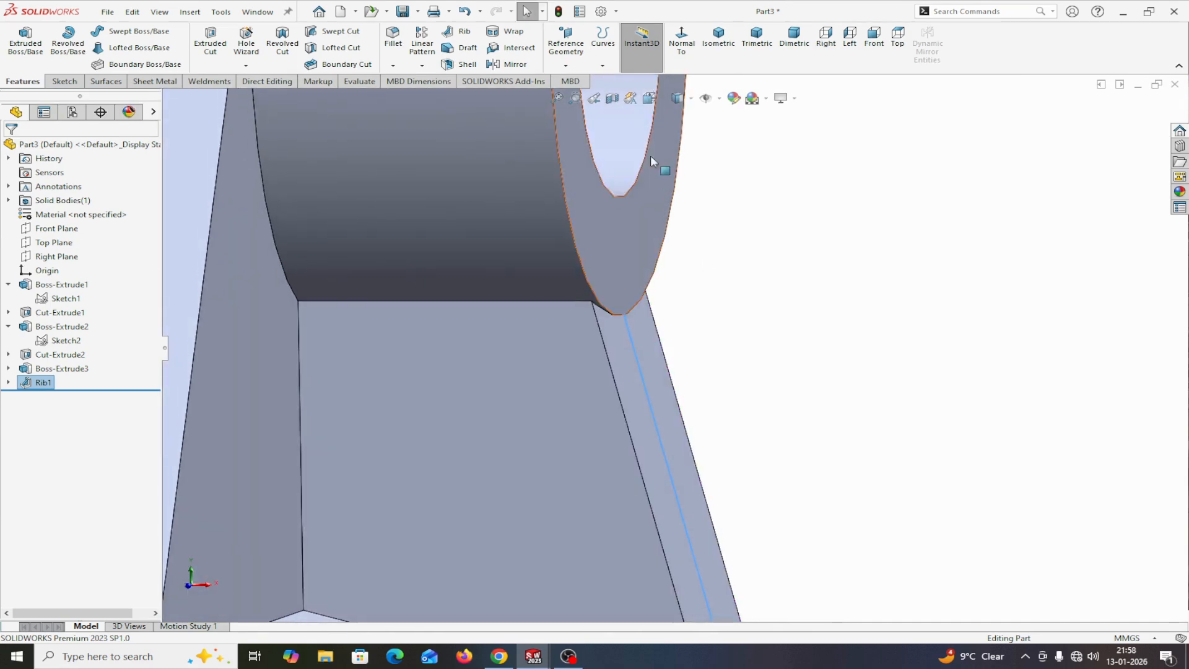
left_click(615, 12)
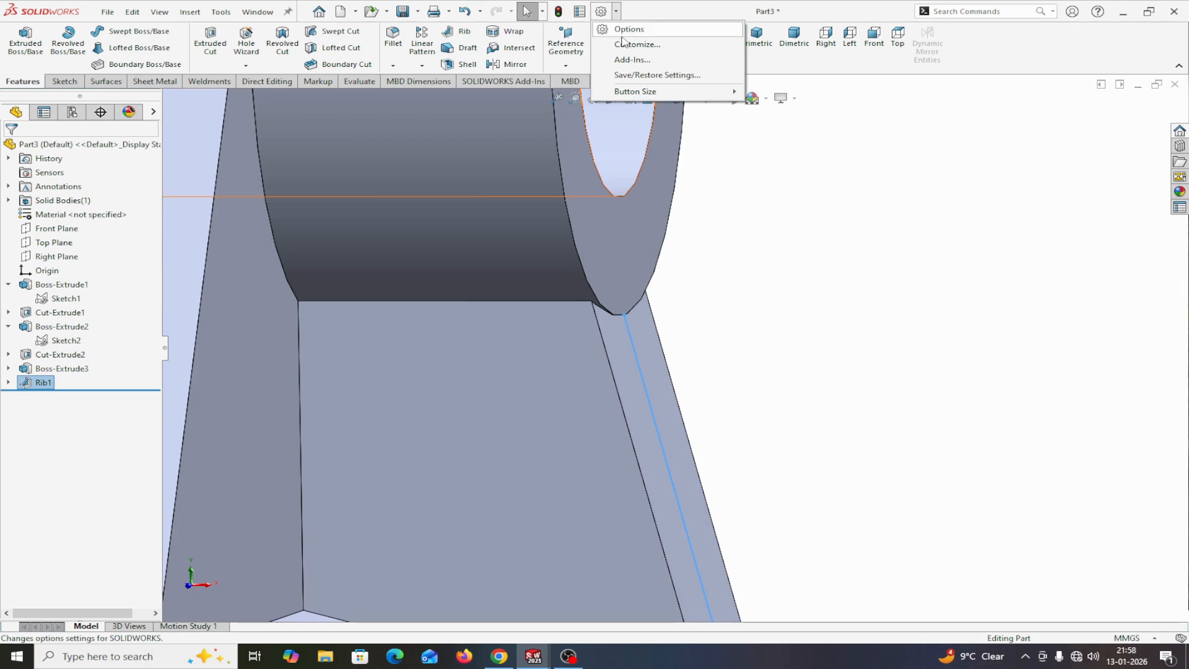
left_click(623, 32)
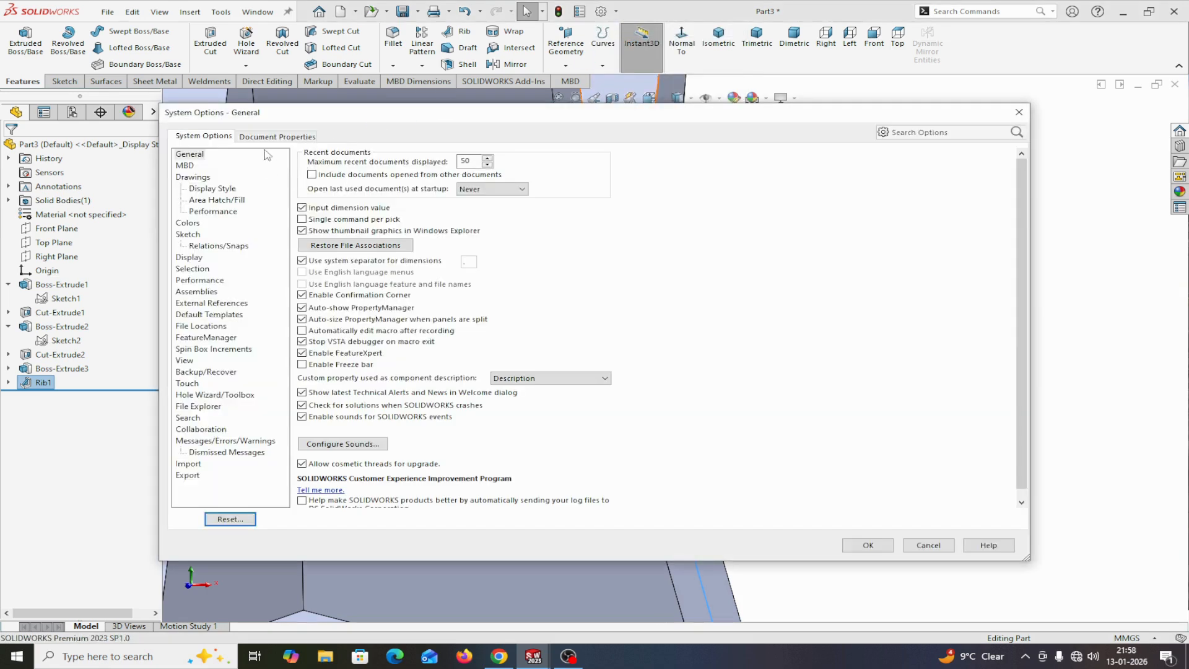
left_click(266, 139)
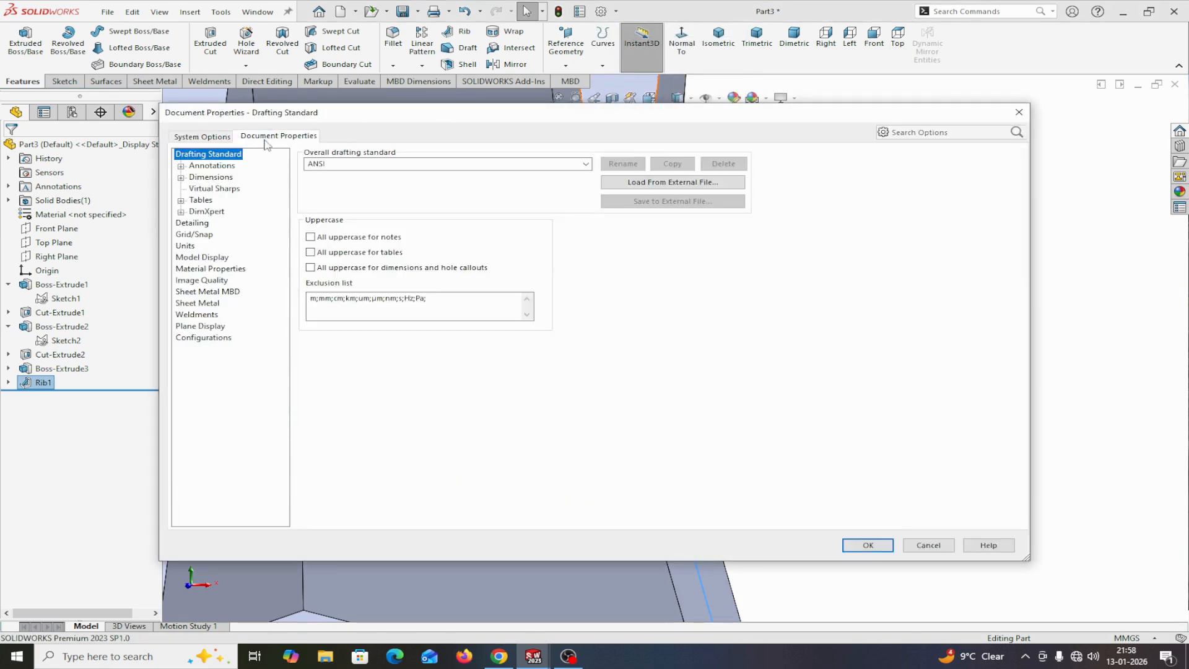
left_click(200, 281)
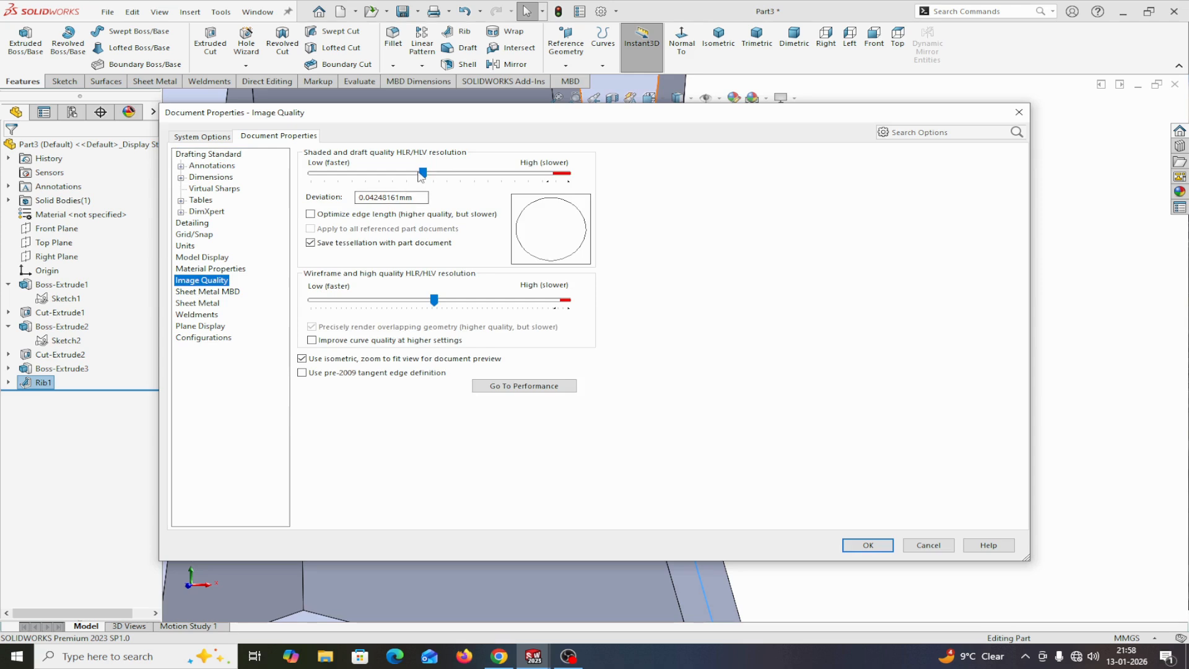
left_click_drag(421, 176, 466, 174)
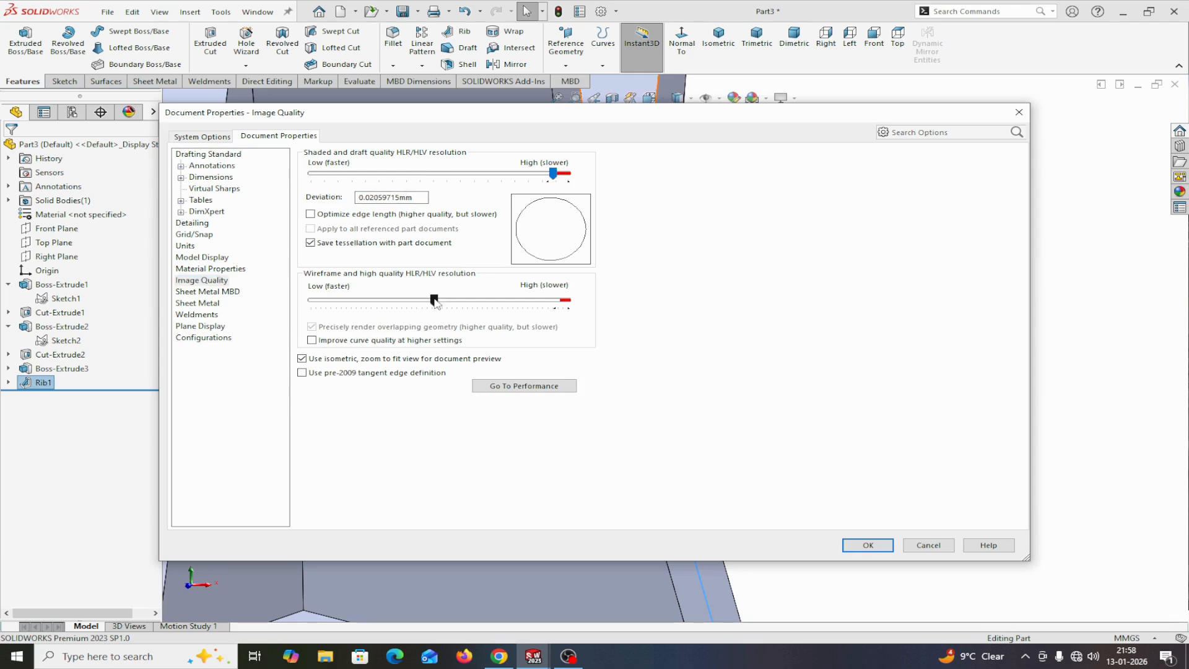
left_click_drag(526, 301, 580, 298)
left_click(866, 546)
- Delete the Rib1 feature while keeping its slanted line sketch
scroll(755, 439, "up", 3)
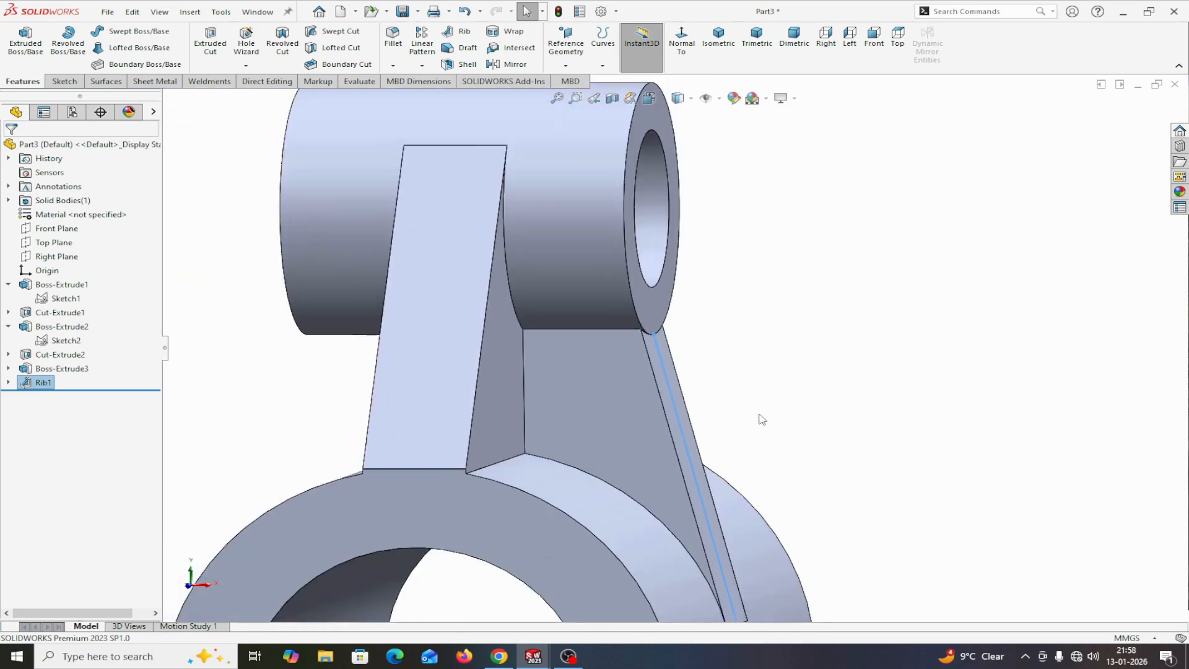
right_click(33, 384)
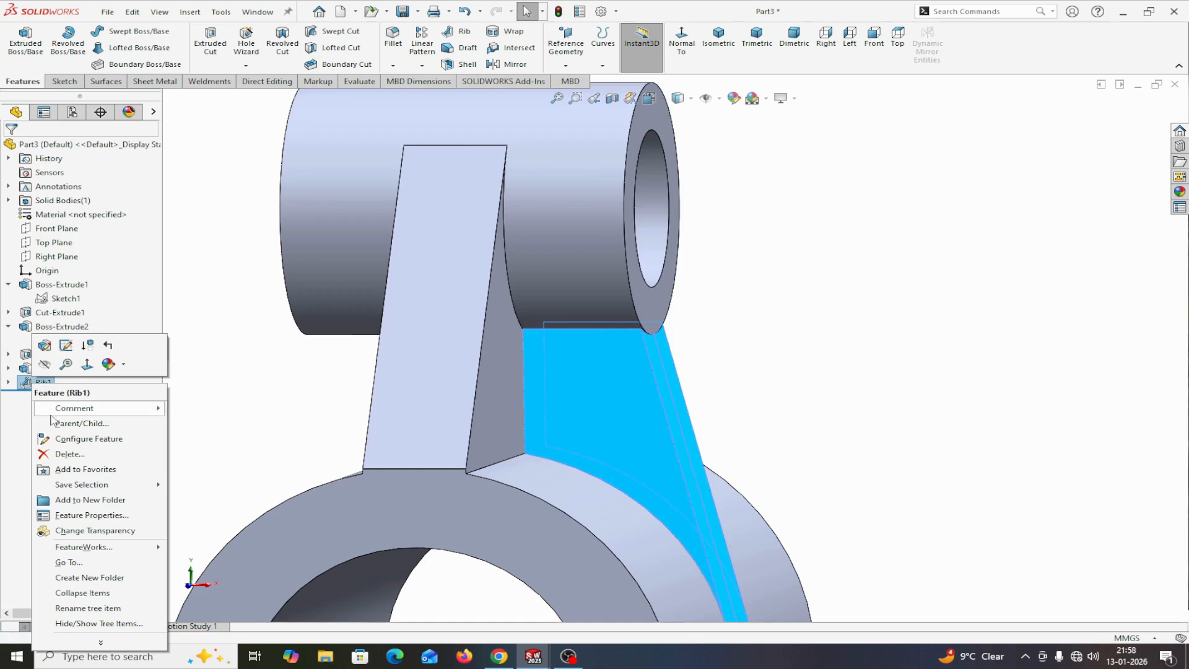
left_click(49, 455)
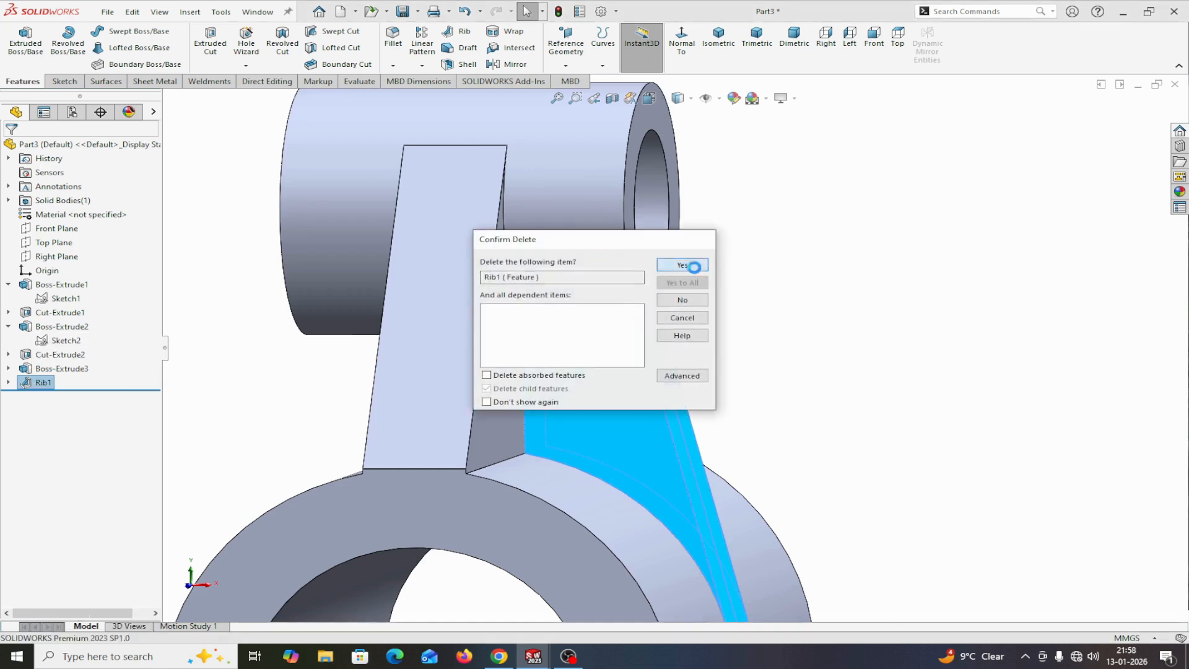
left_click(691, 267)
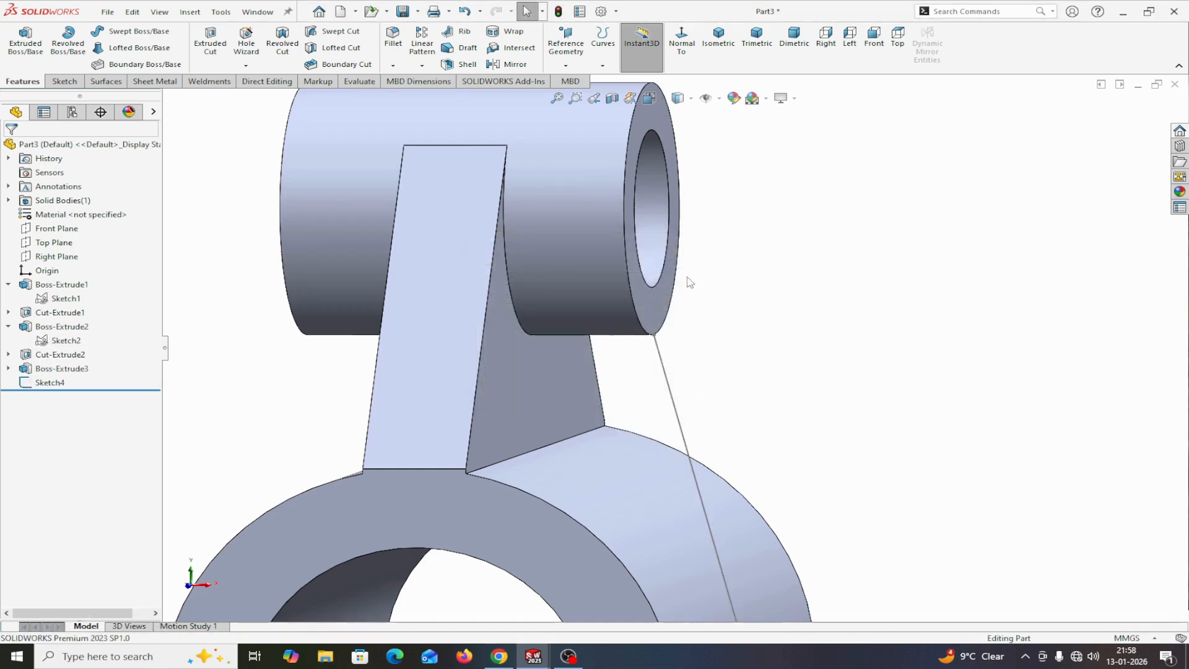
- Reopen the slanted line sketch and add a vertical line about 1 mm long up from its upper end, along the cylinder's end edge
right_click(54, 384)
left_click(65, 347)
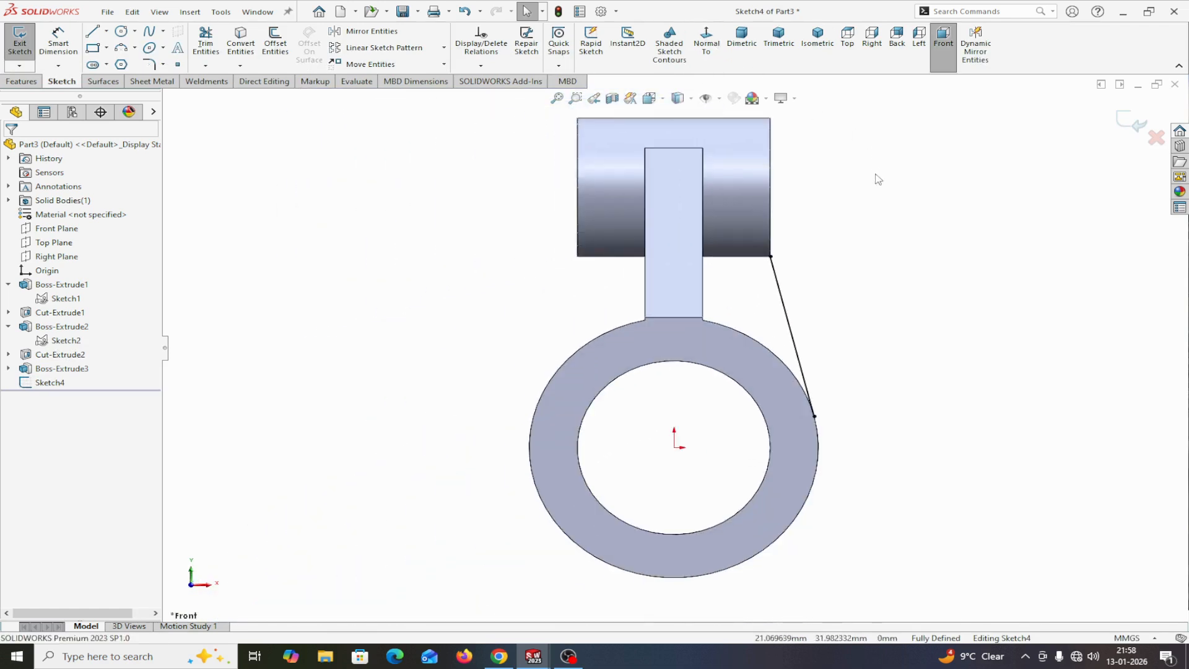
scroll(952, 175, "down", 2)
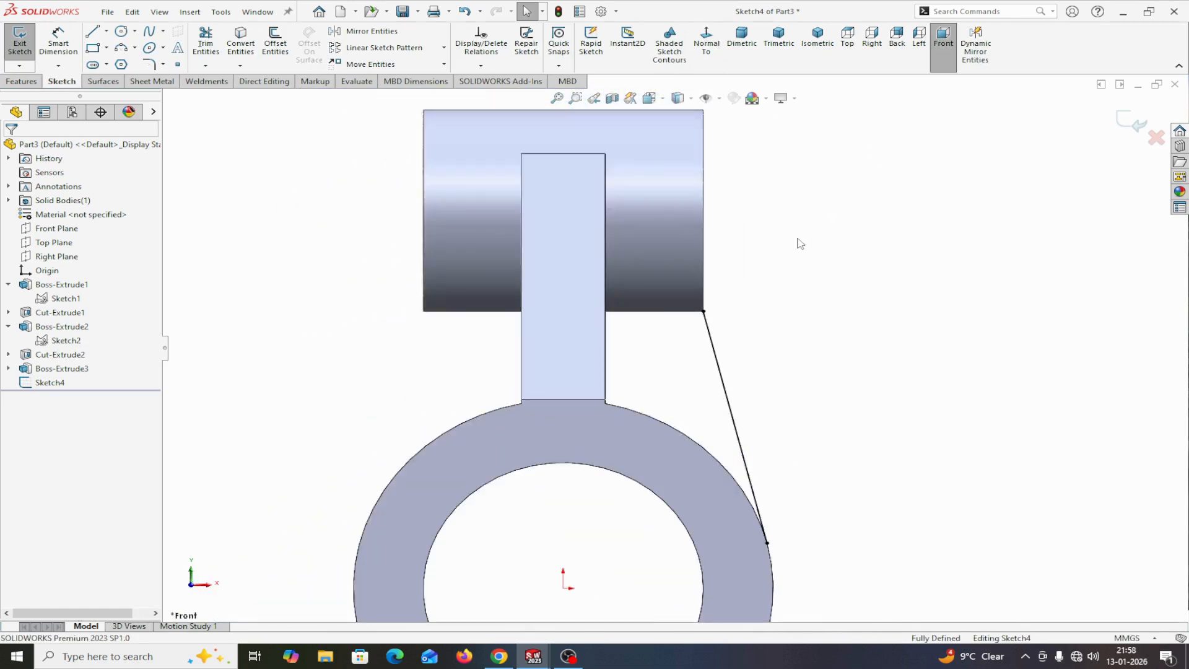
left_click(93, 34)
left_click(705, 311)
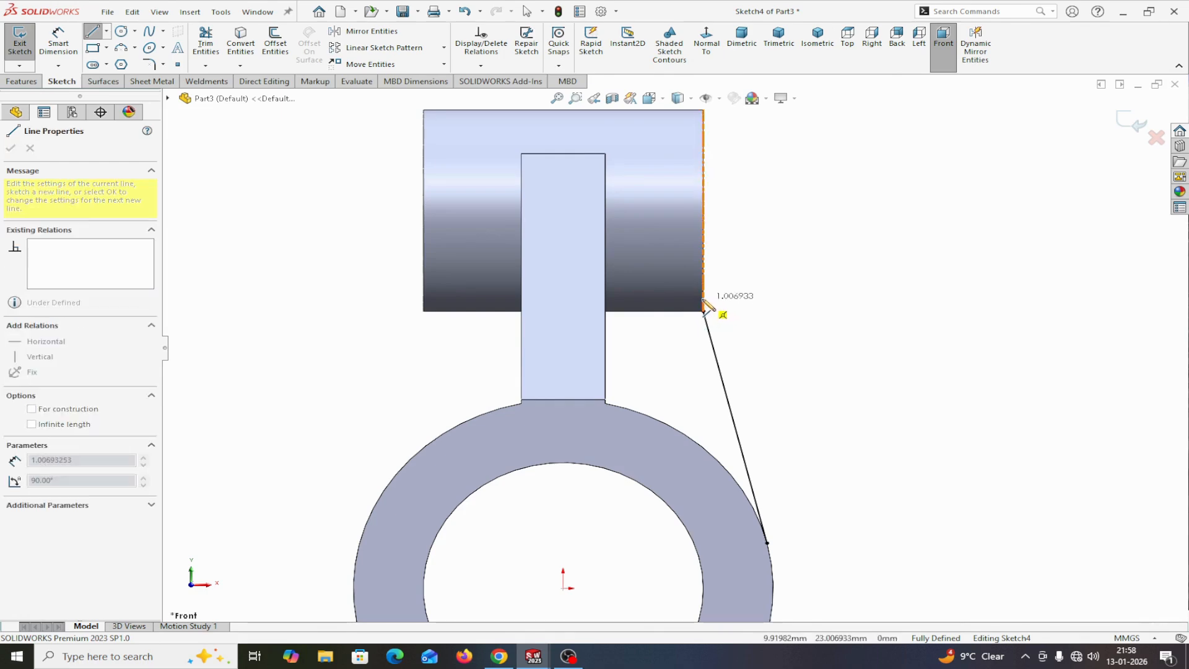
left_click(703, 302)
right_click(704, 303)
left_click(741, 311)
- Dimension the short vertical line's length and set it to 1 mm
scroll(704, 313, "down", 2)
scroll(704, 316, "up", 1)
scroll(706, 319, "down", 1)
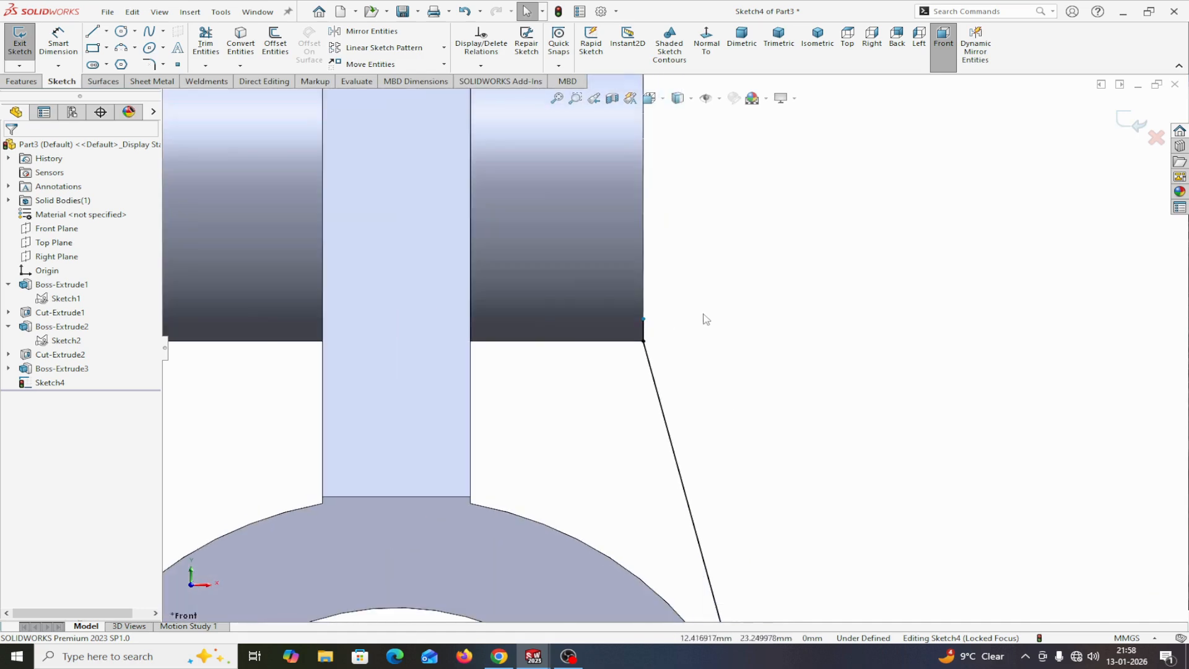
left_click(69, 47)
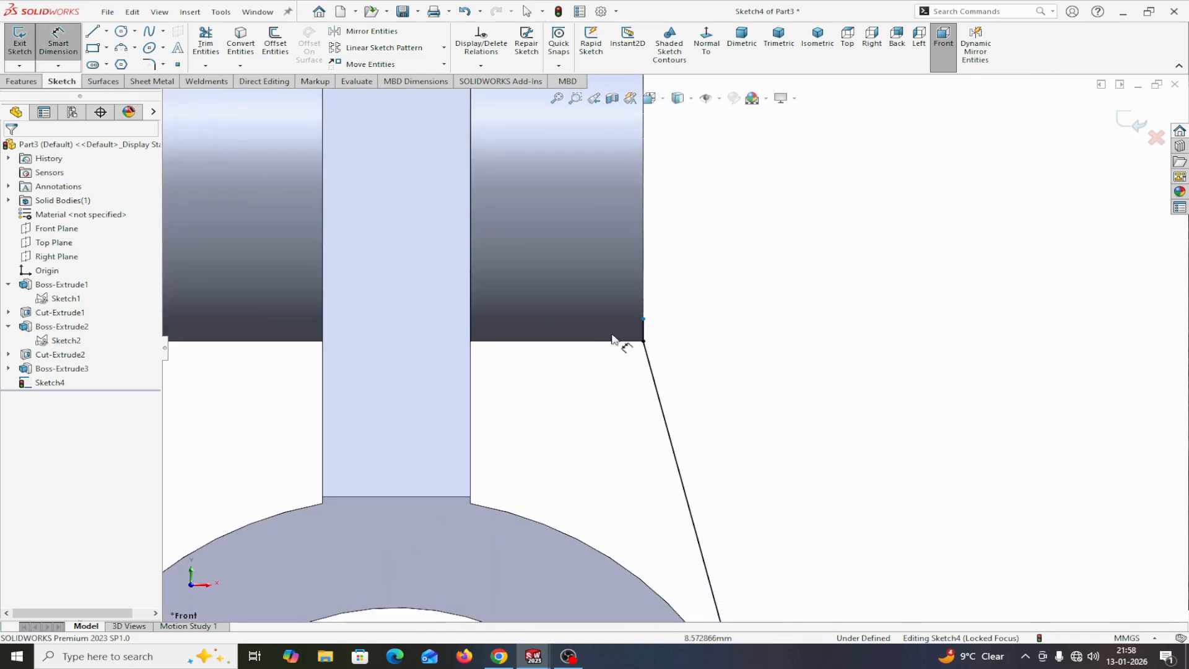
left_click(645, 328)
left_click(682, 325)
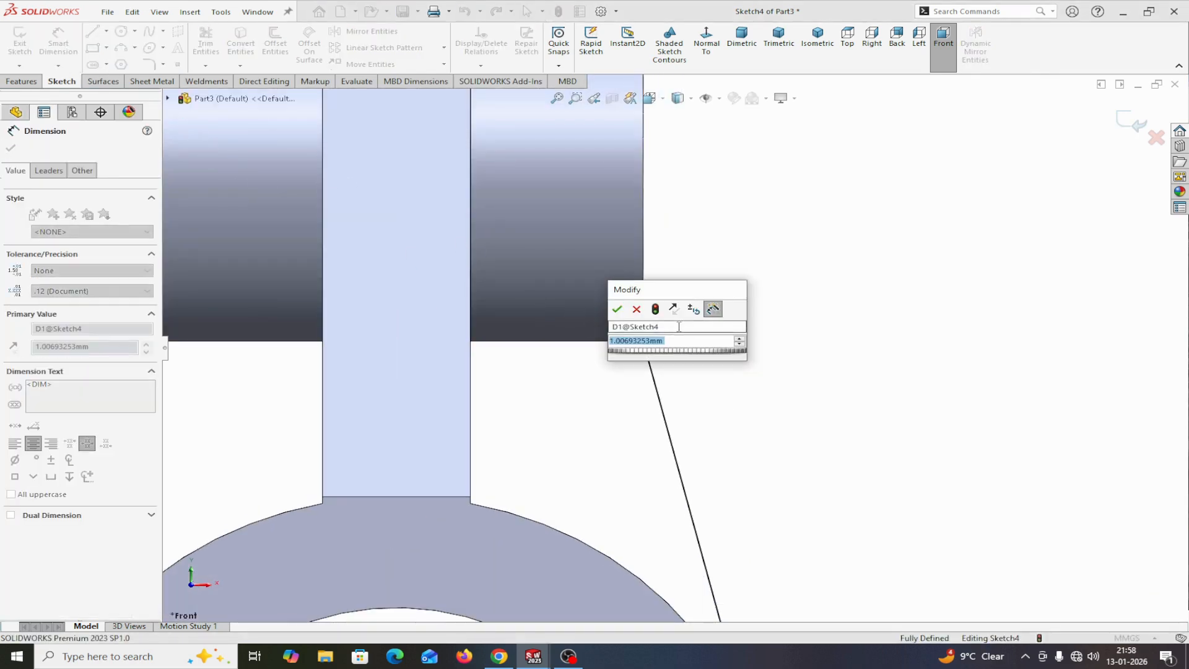
type("1")
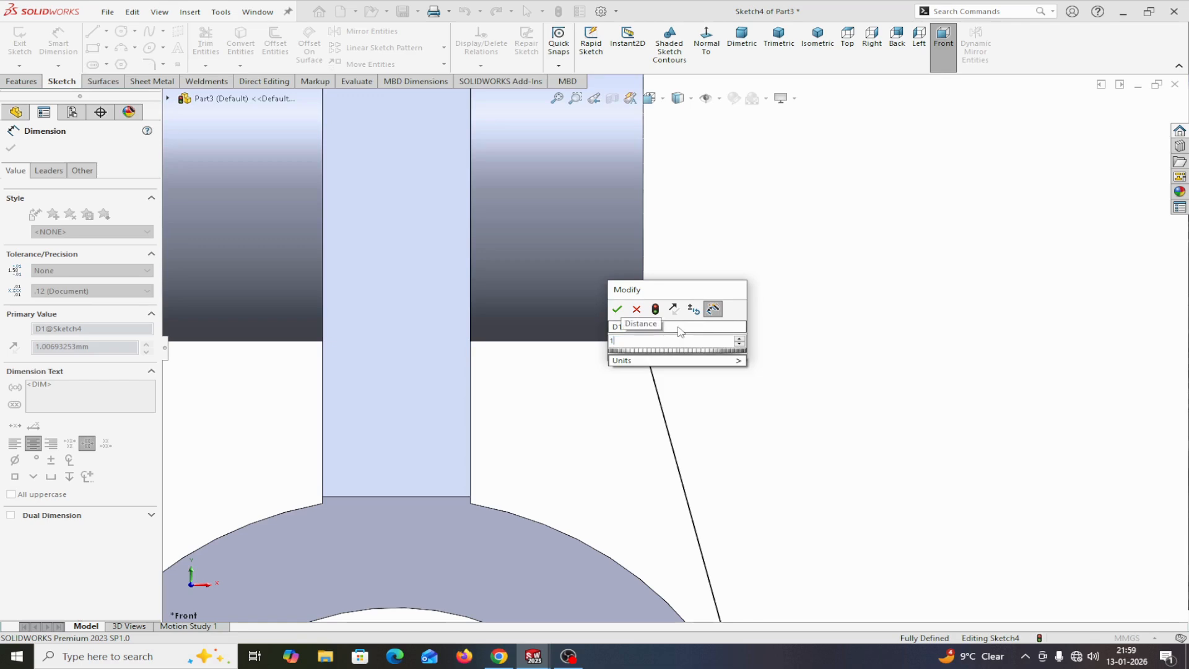
left_click(617, 309)
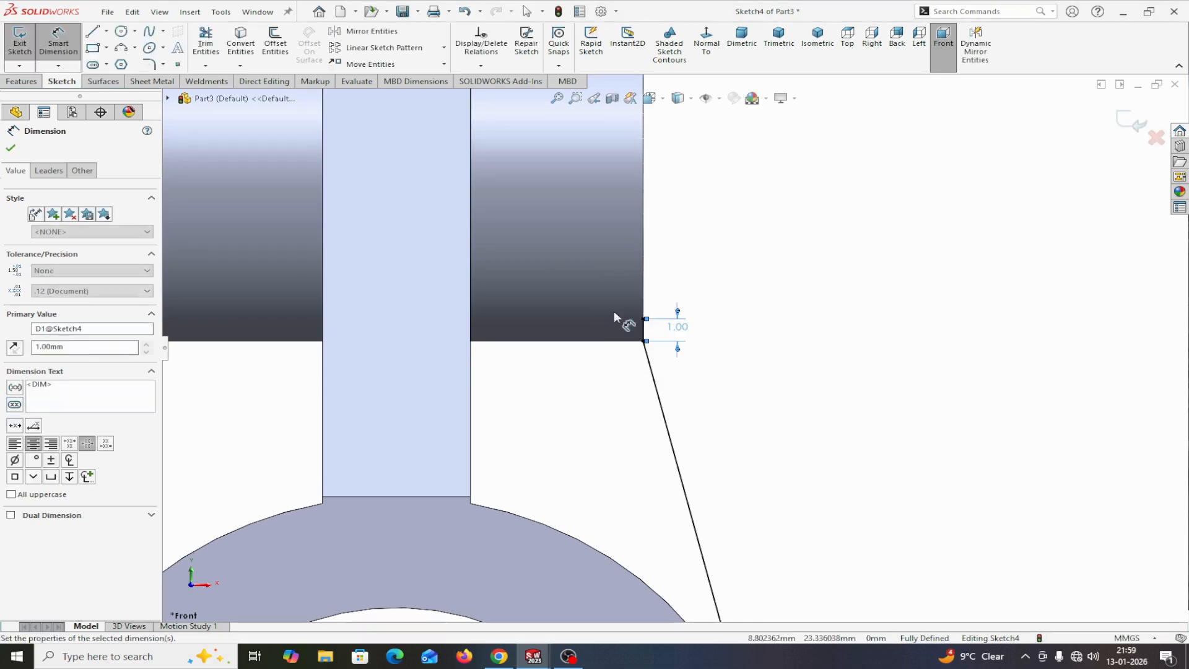
left_click(11, 149)
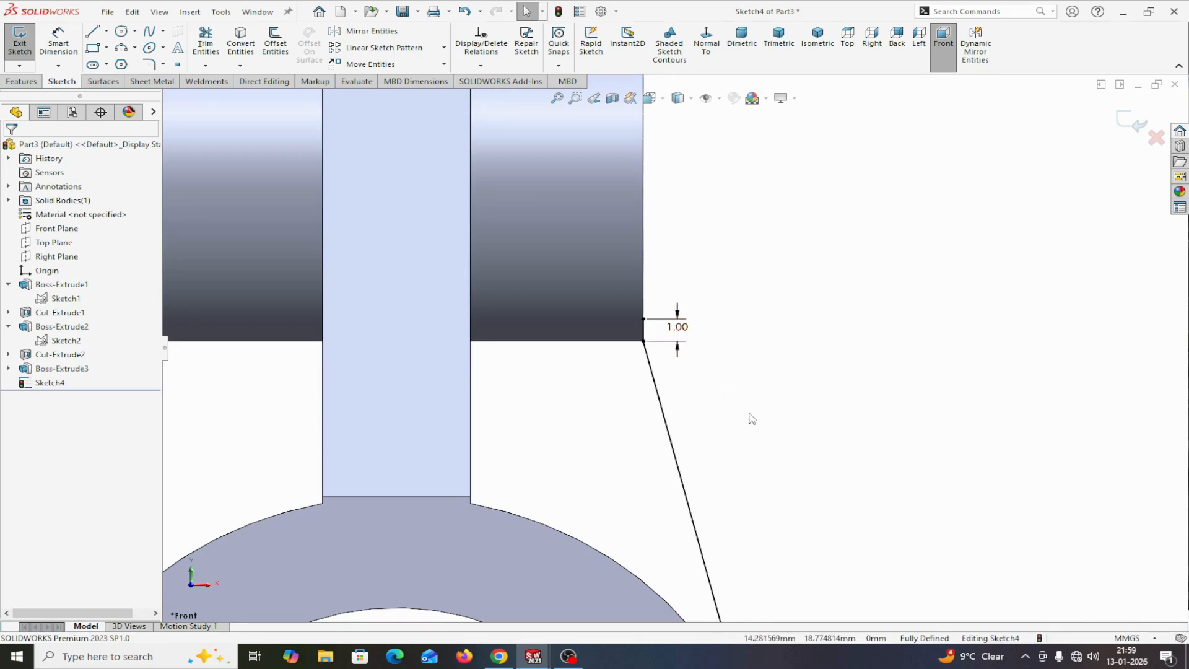
- Create a 6 mm thick rib from the extended line sketch, with the thickness applied to both sides
middle_click_drag(749, 414, 734, 412)
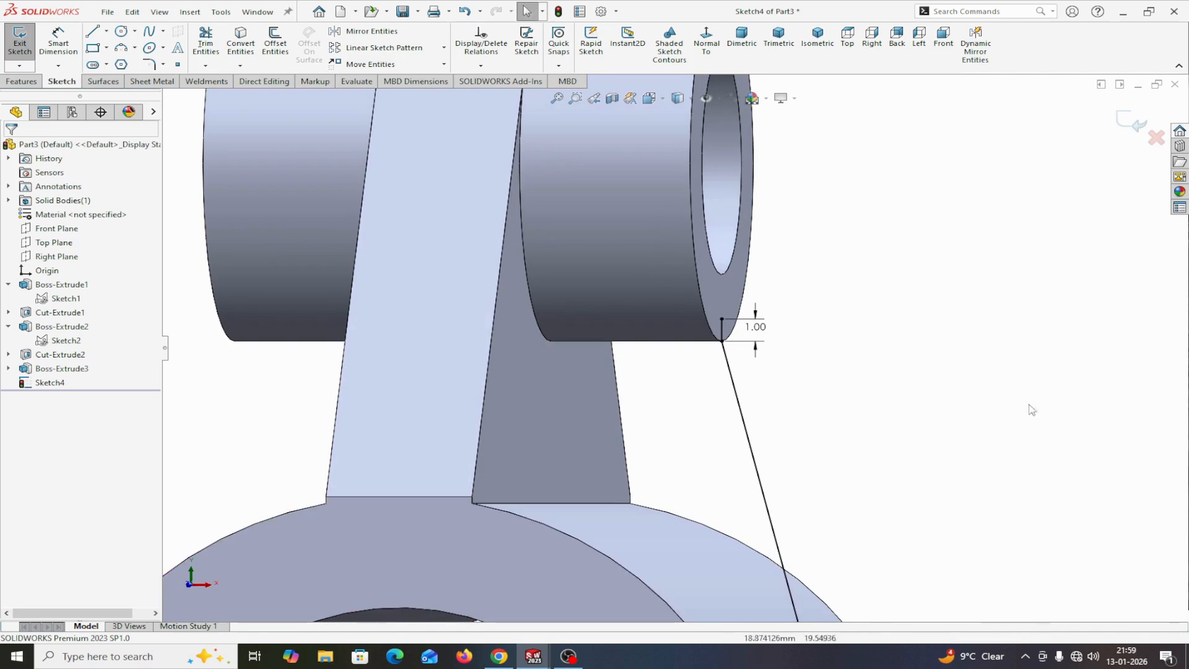
left_click(18, 82)
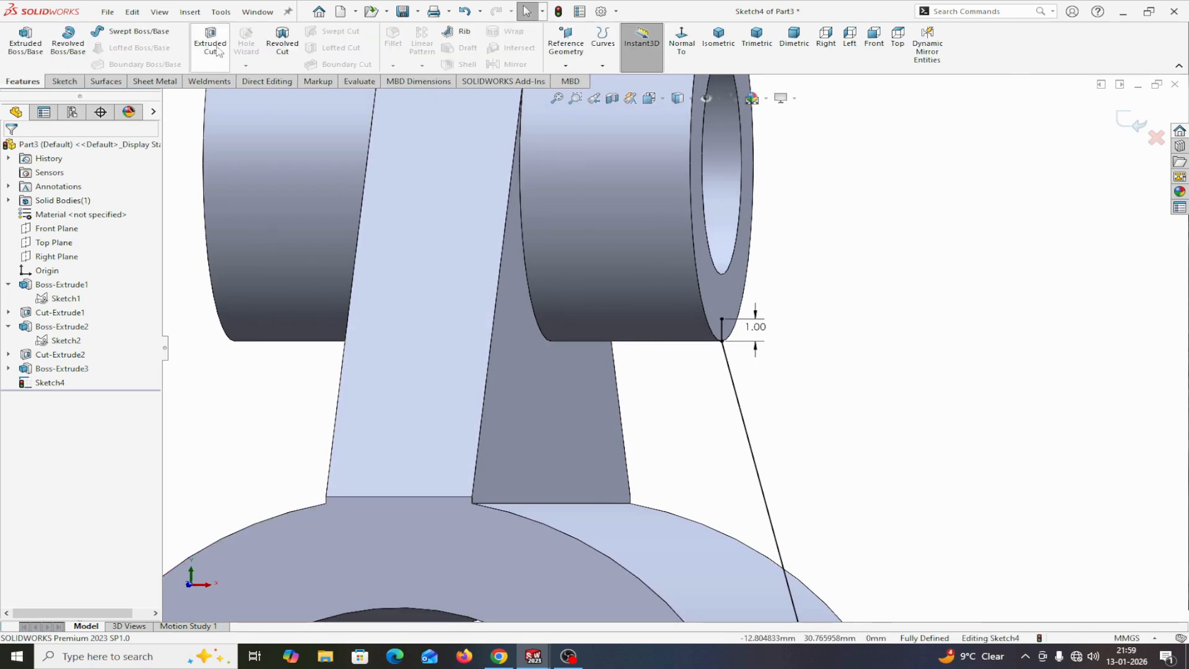
left_click(457, 37)
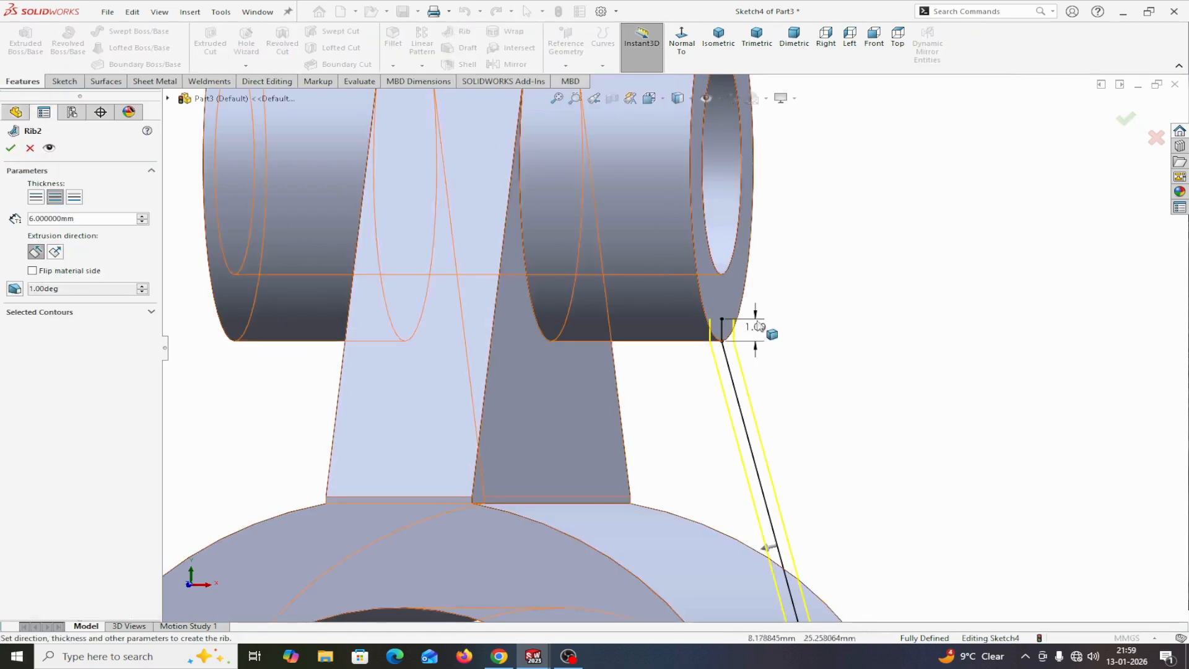
left_click(37, 200)
left_click(74, 198)
left_click(56, 198)
left_click(663, 525)
left_click(12, 150)
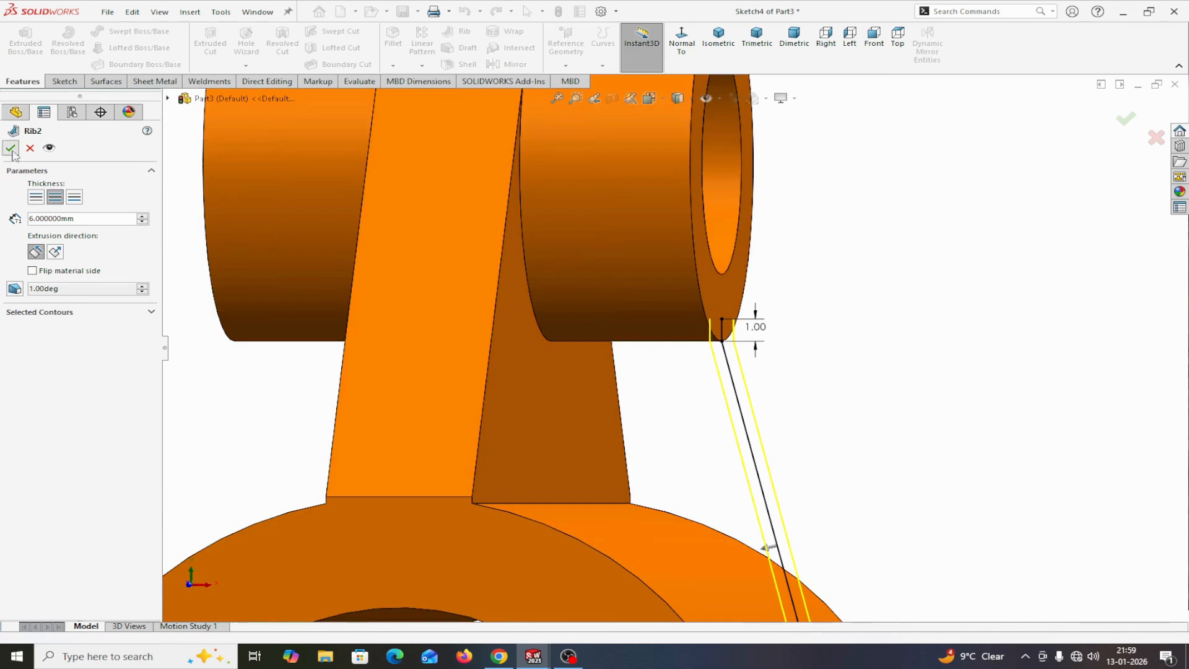
middle_click_drag(866, 389, 831, 419)
scroll(860, 432, "up", 3)
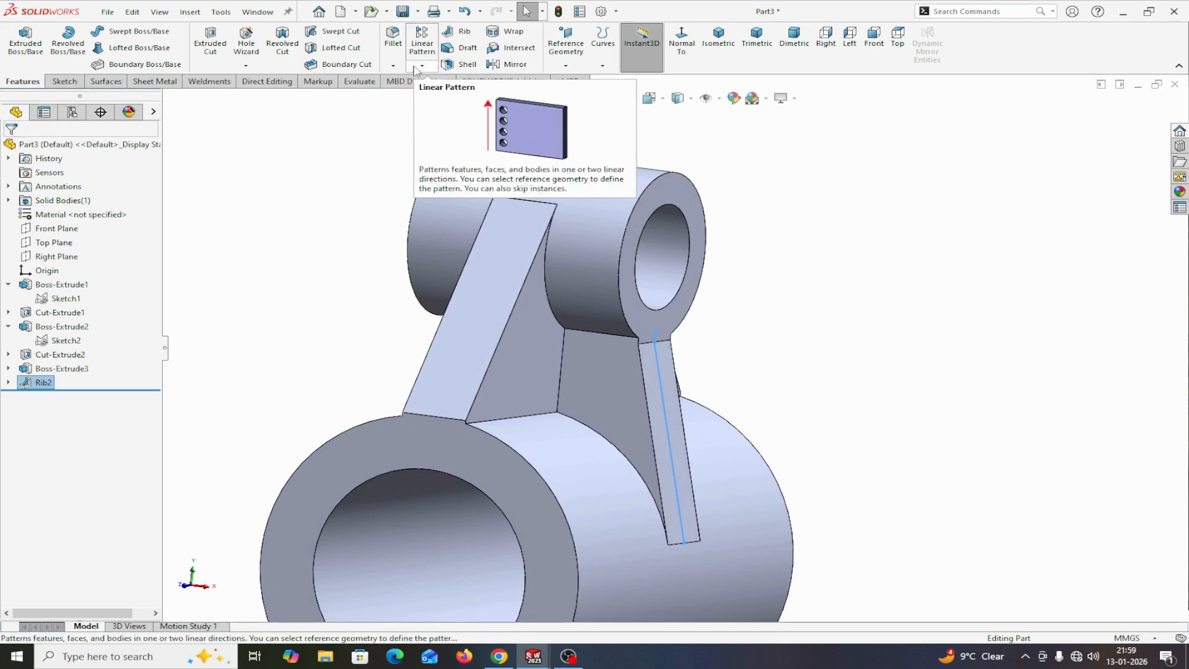
- Mirror the new side rib about the Right Plane
left_click(514, 65)
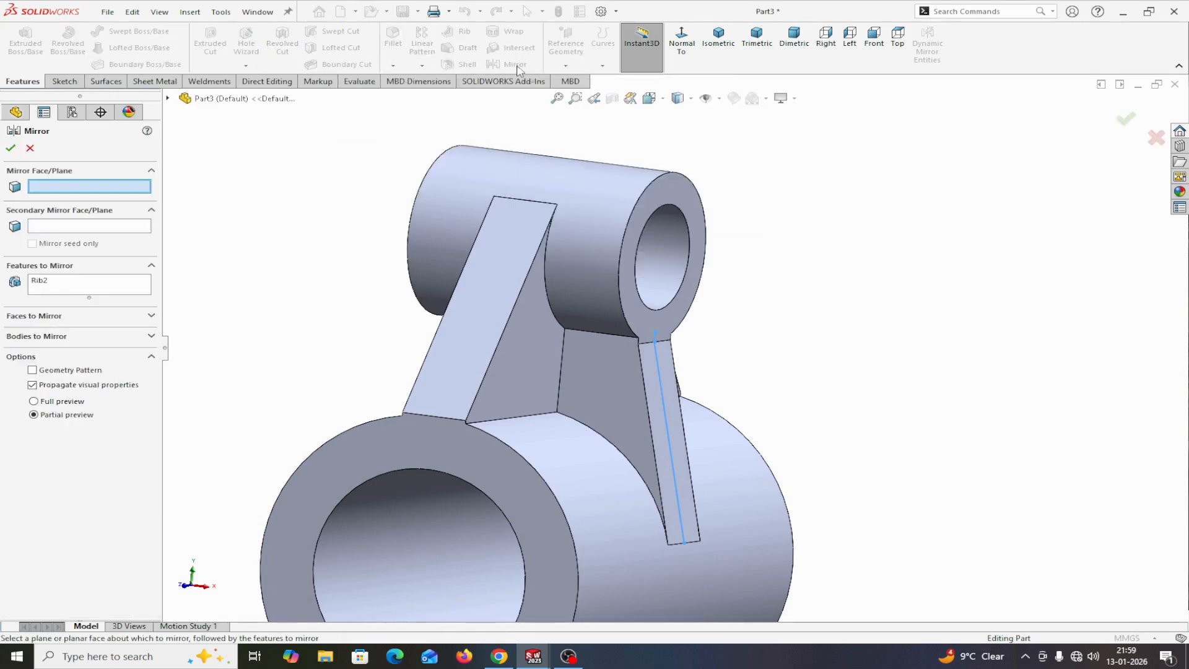
left_click(168, 98)
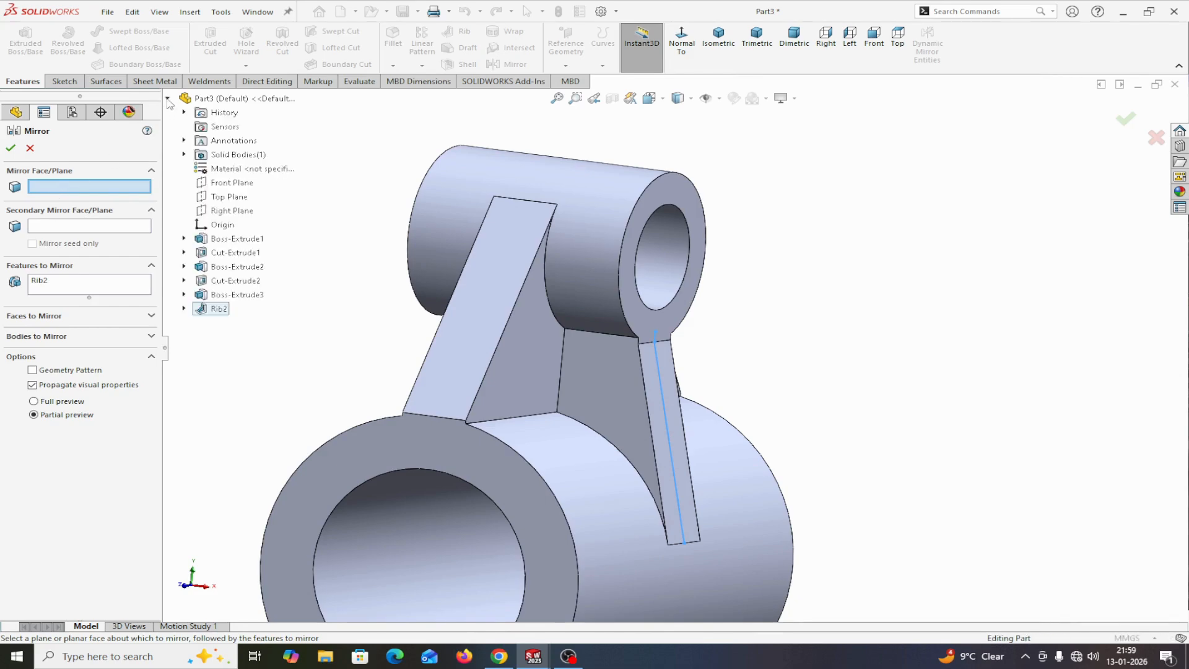
left_click(223, 210)
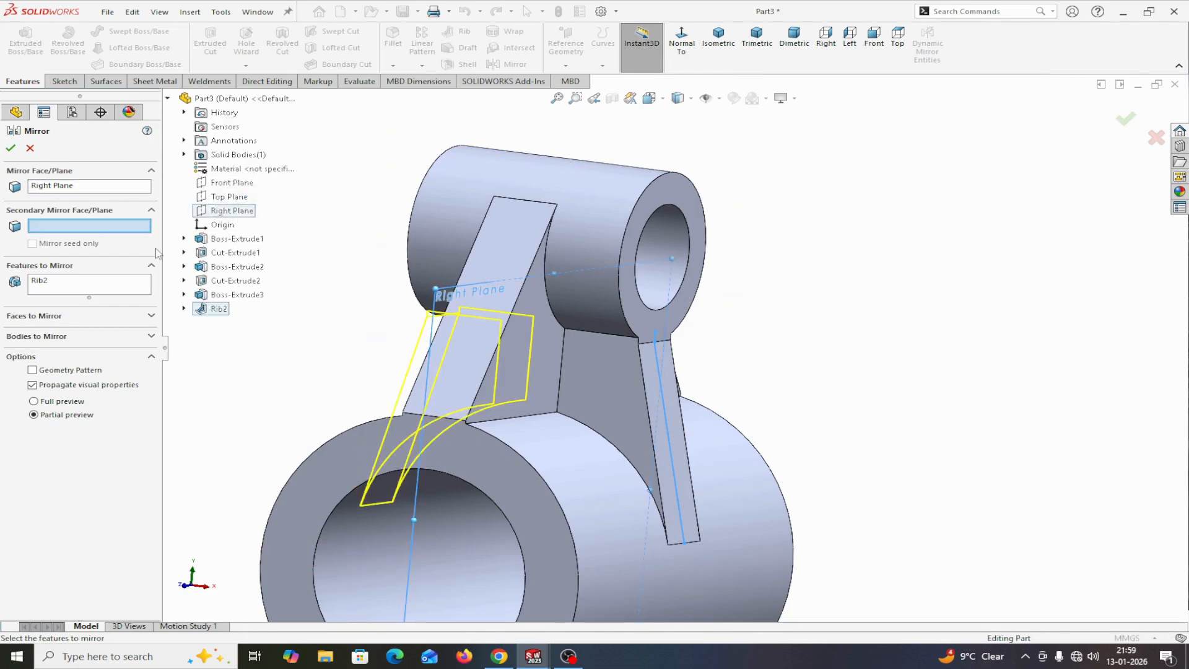
left_click(11, 149)
mouse_move(751, 327)
middle_mouse_down()
mouse_move(877, 337)
mouse_move(745, 315)
middle_mouse_up()
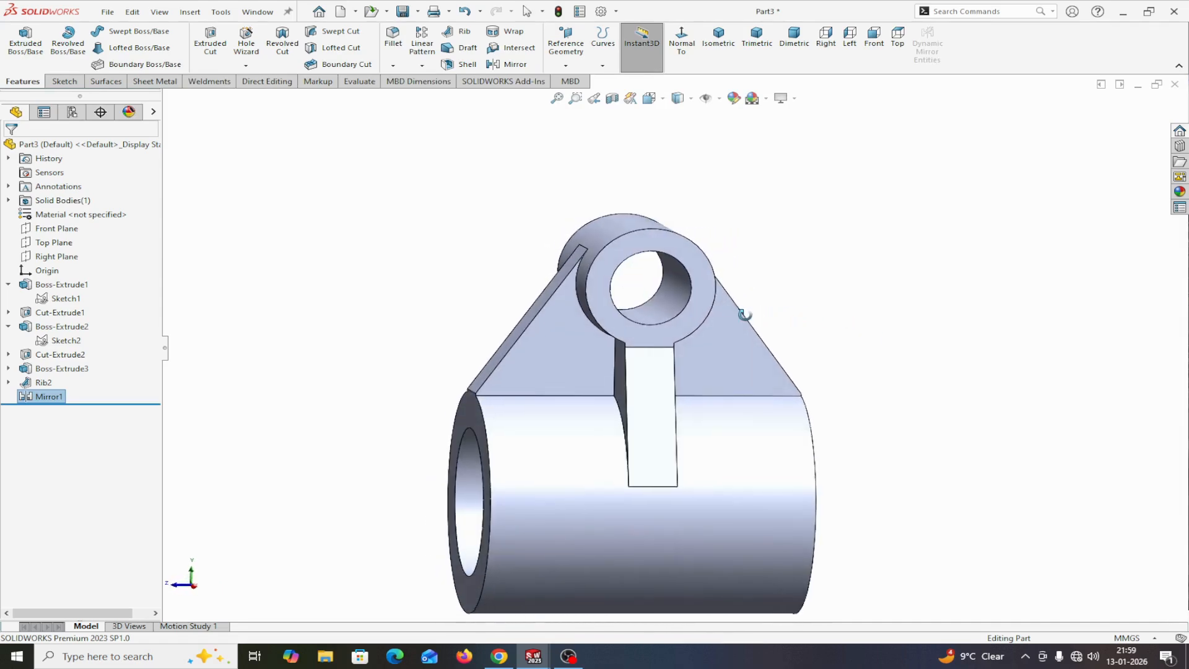
- Check the exercise 9-A drawing sheet's views against the model, and return to the part
left_click(257, 12)
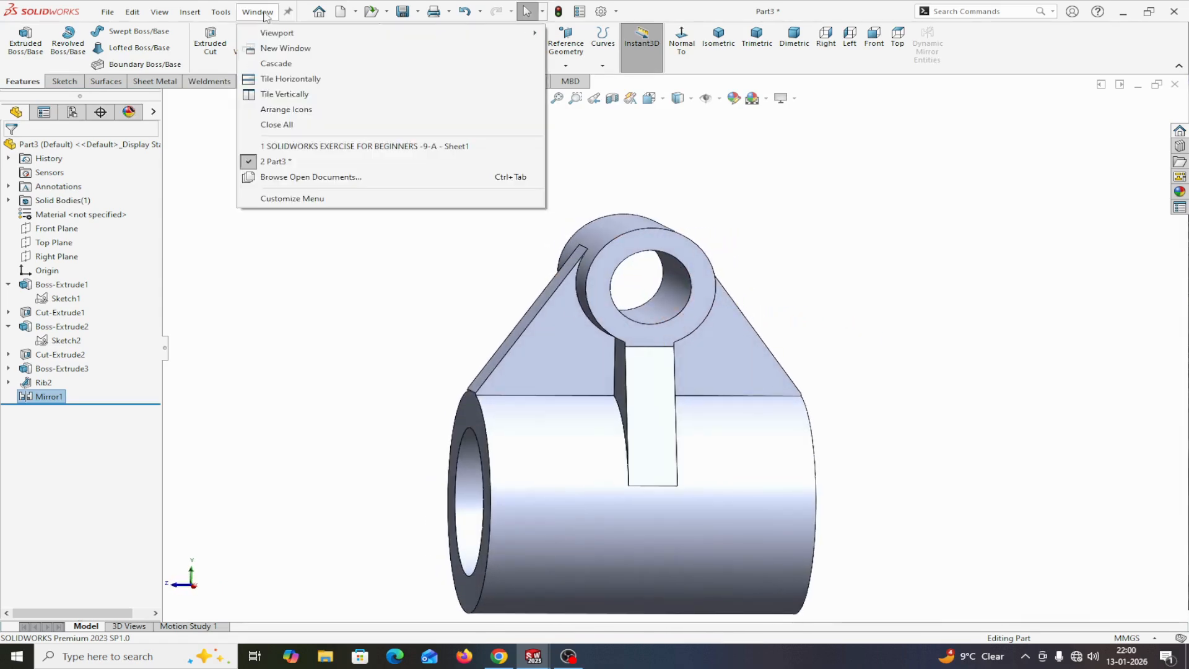
left_click(282, 148)
scroll(595, 422, "up", 3)
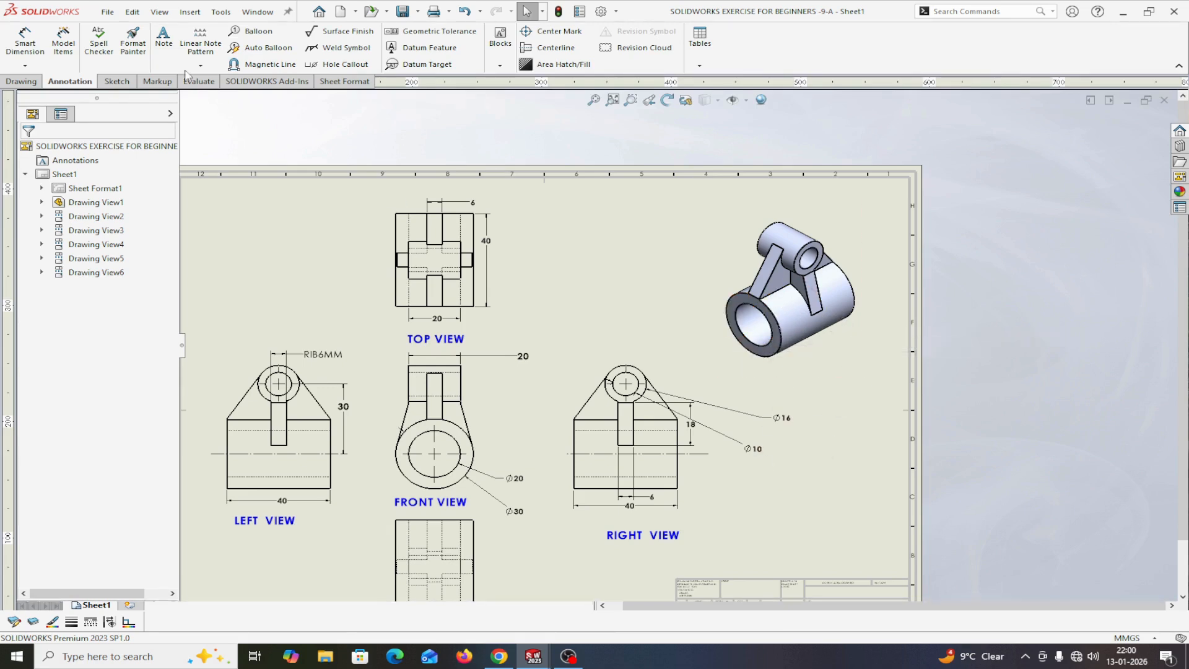
left_click(250, 12)
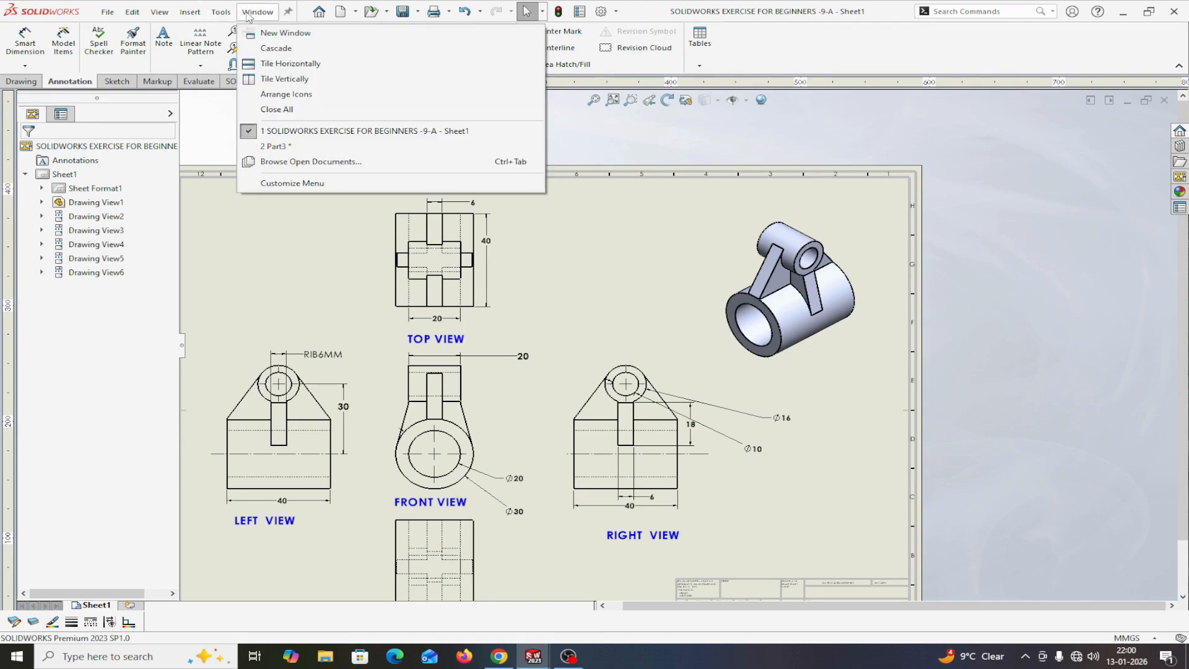
left_click(276, 146)
middle_click_drag(638, 272, 700, 286)
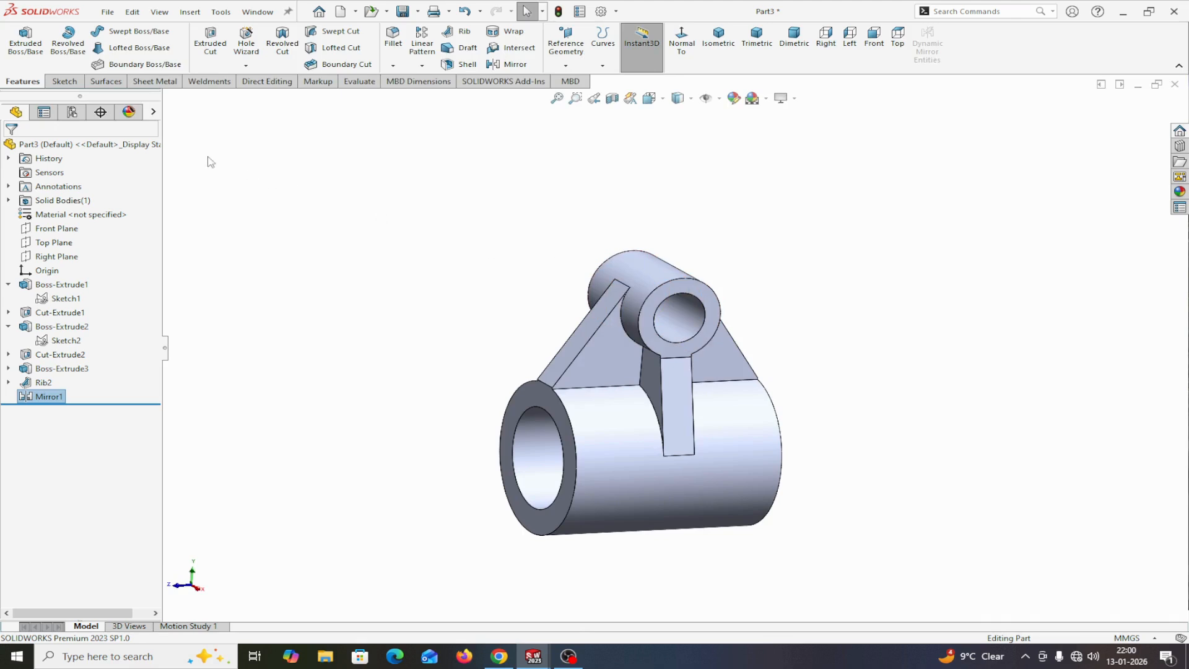
- Apply the brushed chromium appearance from the Metal Chrome collection to the whole part
left_click(142, 147)
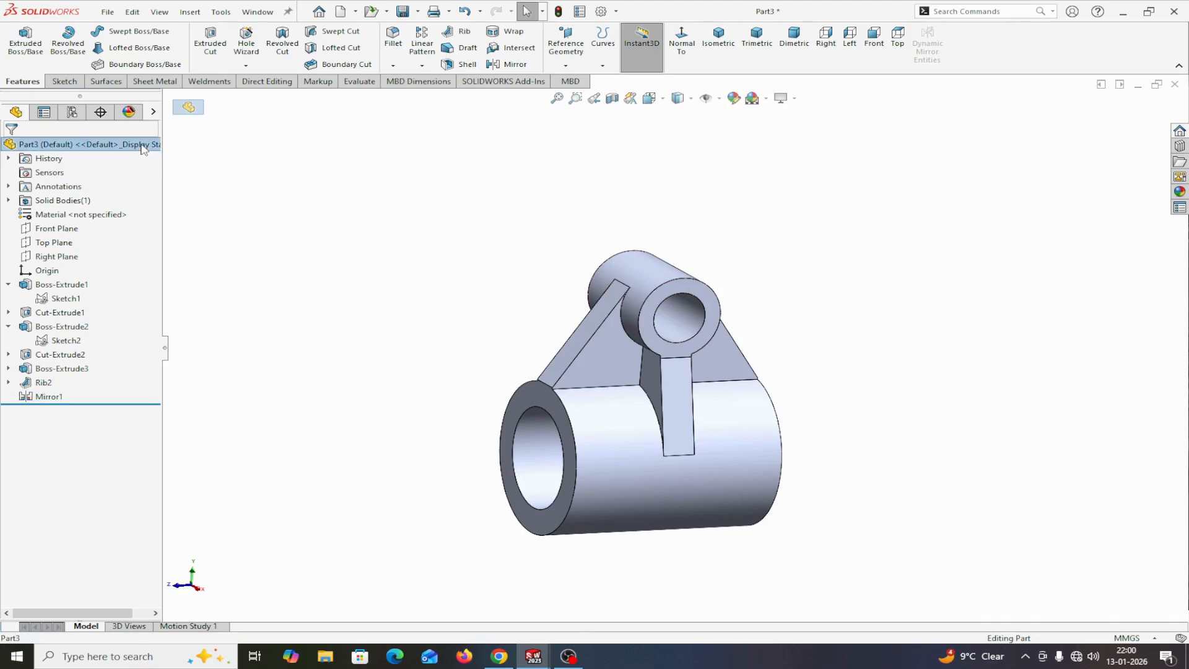
left_click(153, 112)
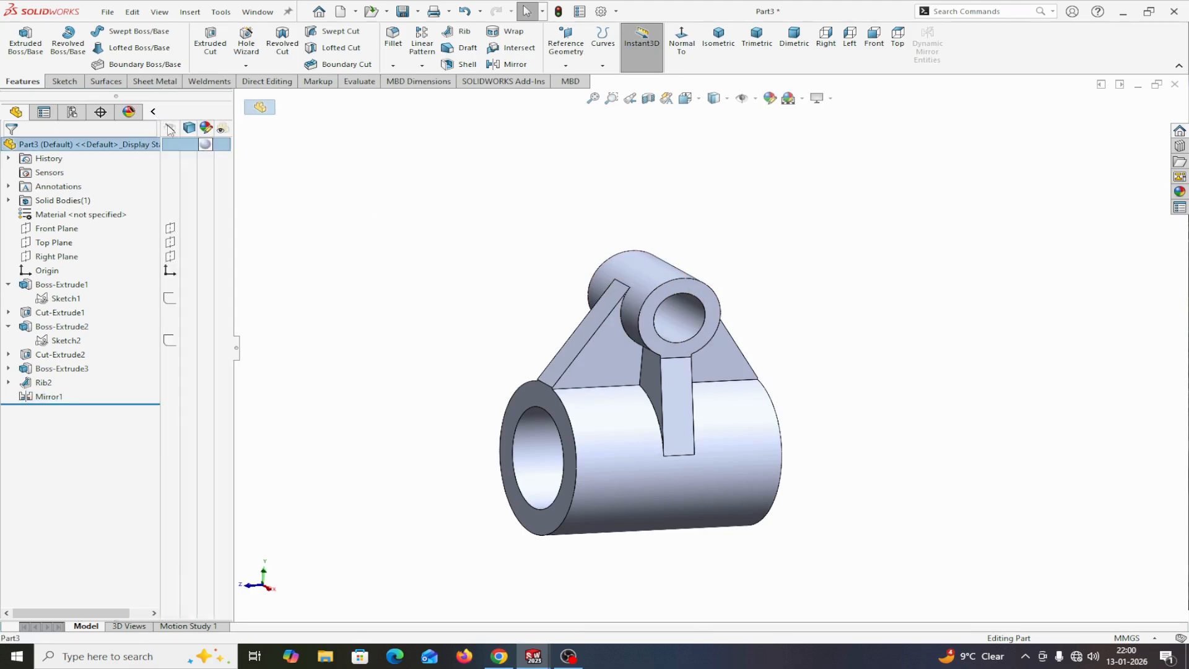
left_click(206, 148)
left_click(241, 157)
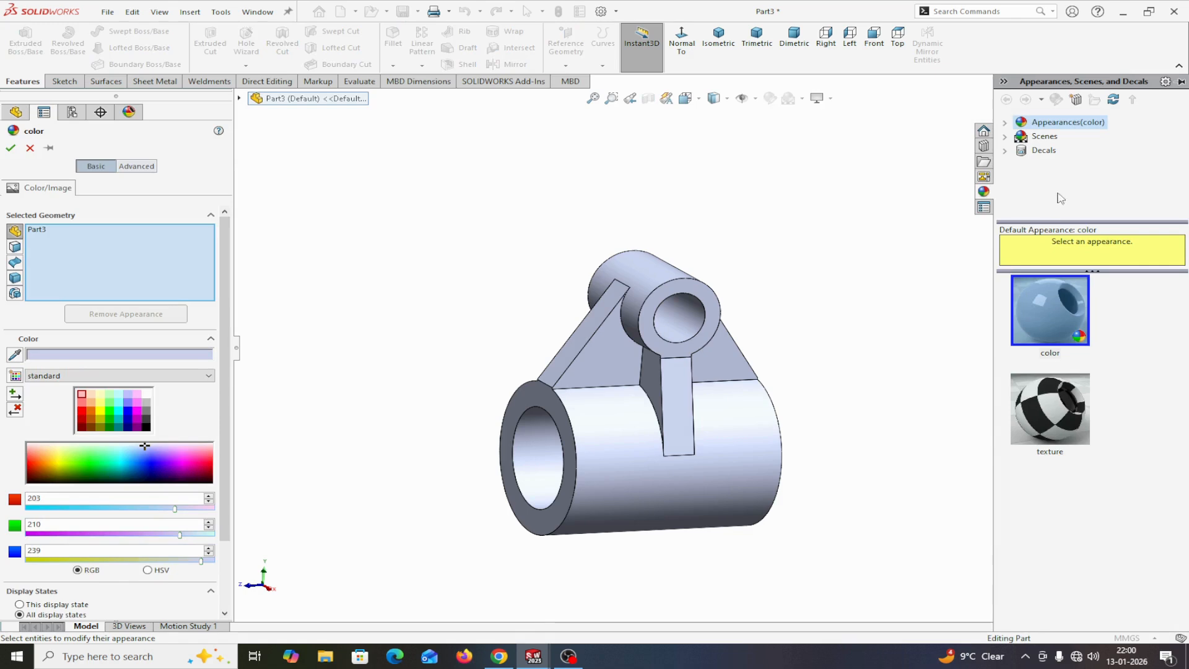
left_click(1006, 123)
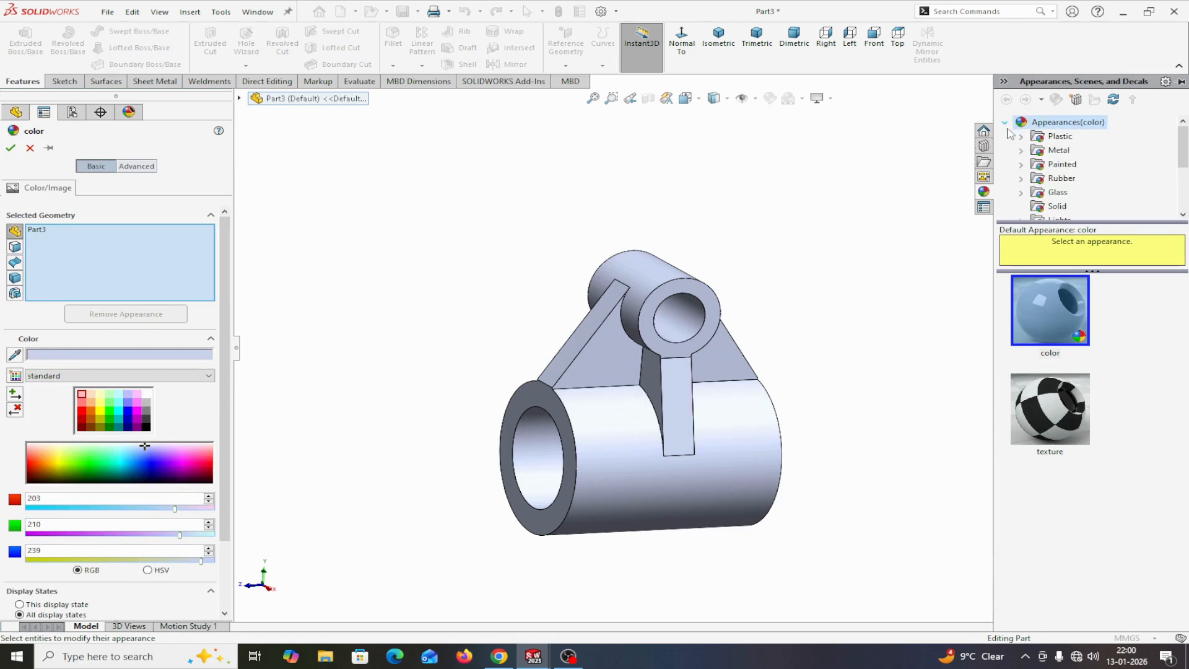
scroll(1100, 177, "down", 3)
scroll(1098, 179, "up", 3)
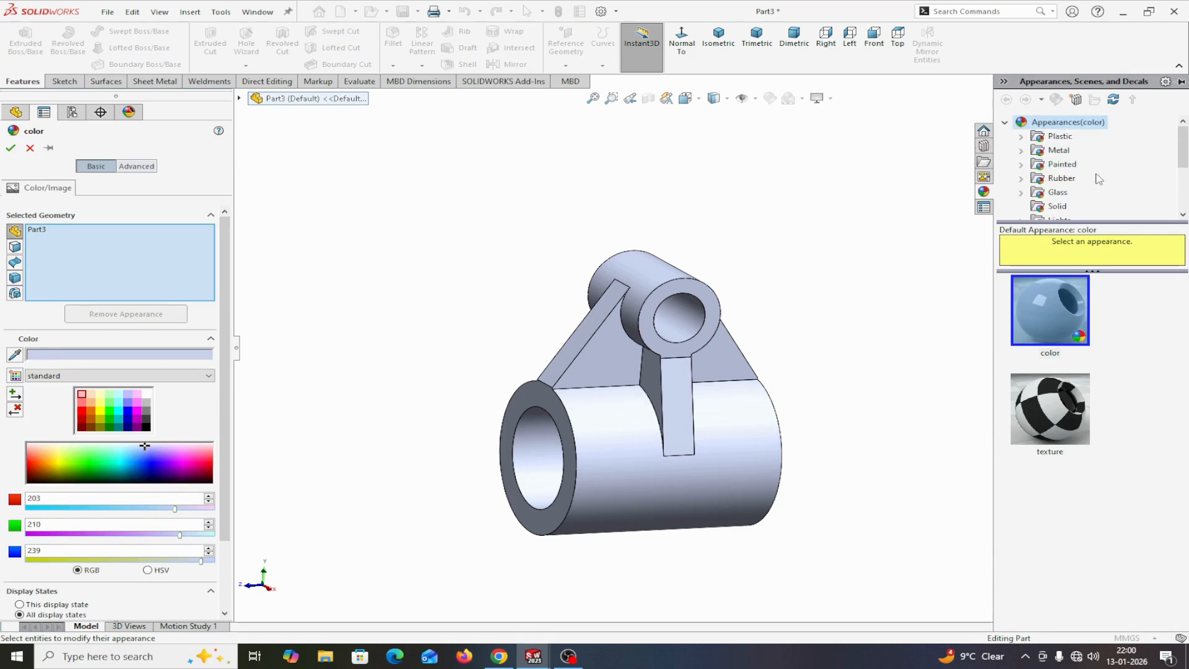
double_click(1059, 150)
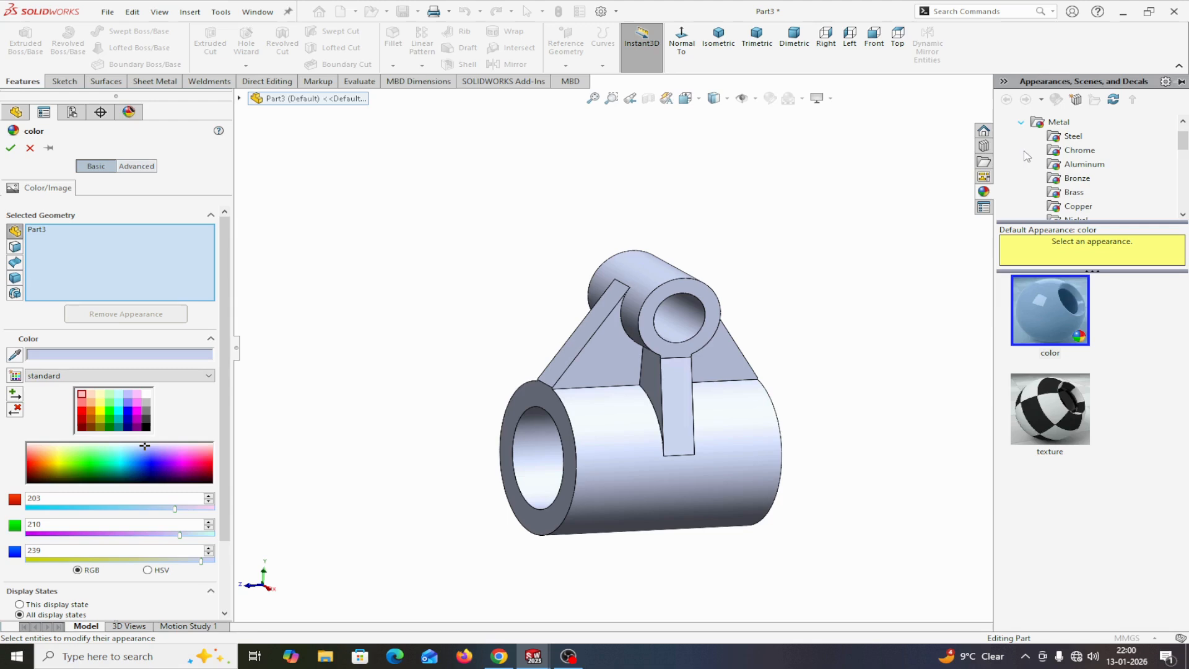
left_click(1058, 153)
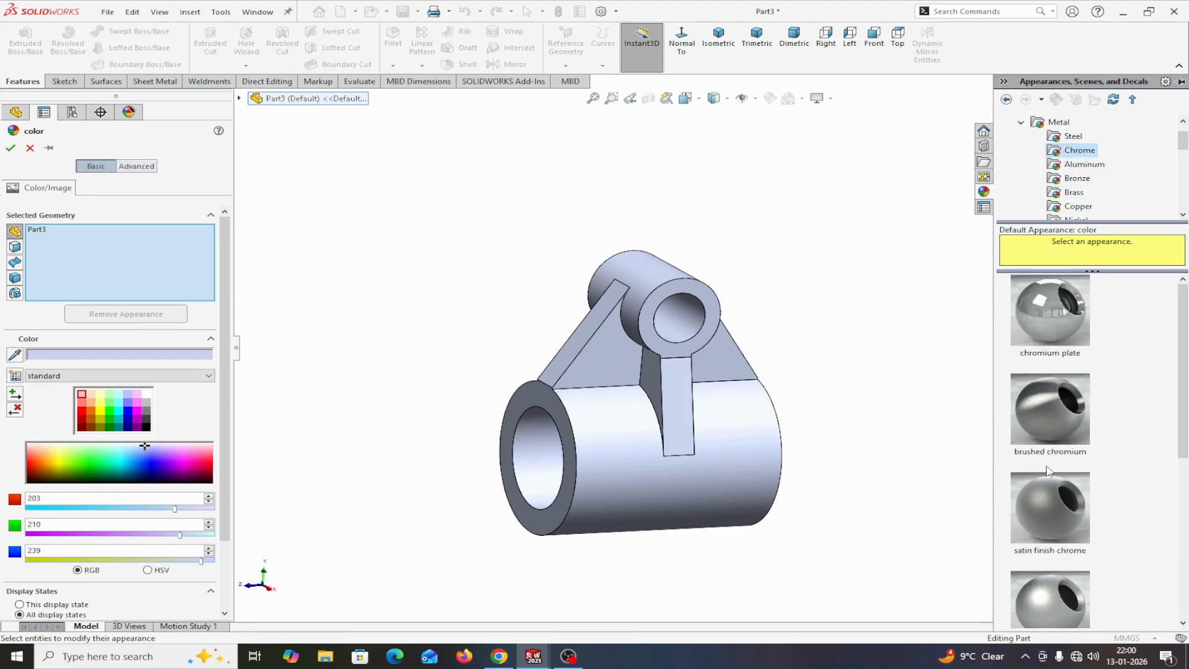
left_click(1035, 426)
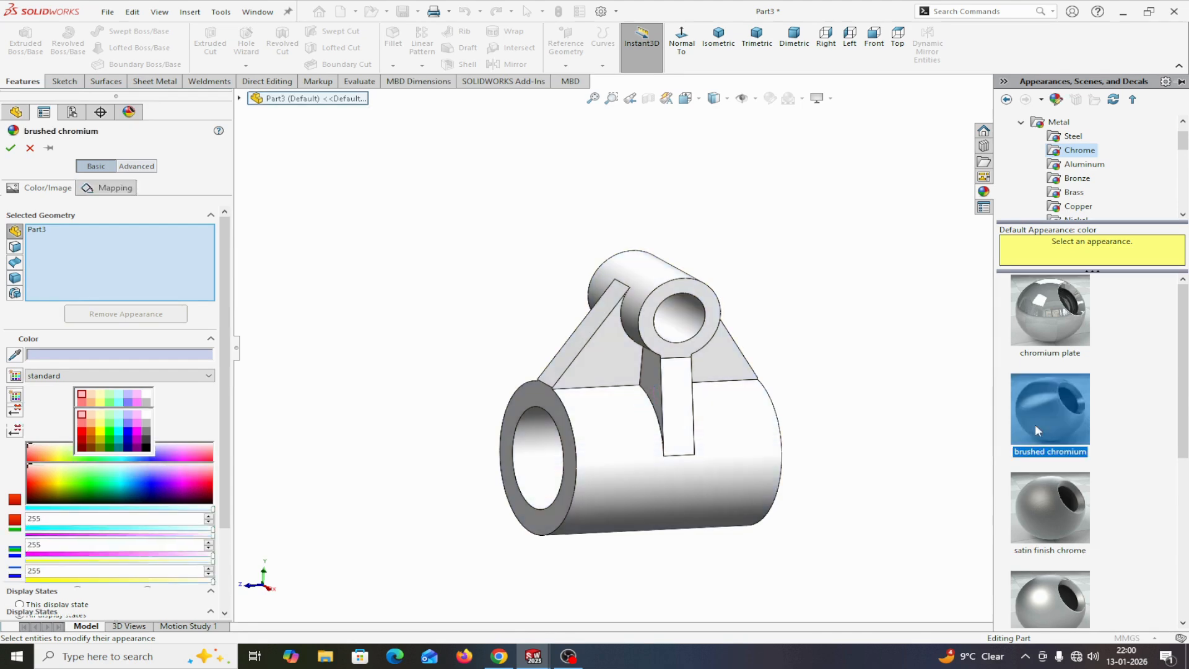
left_click(11, 147)
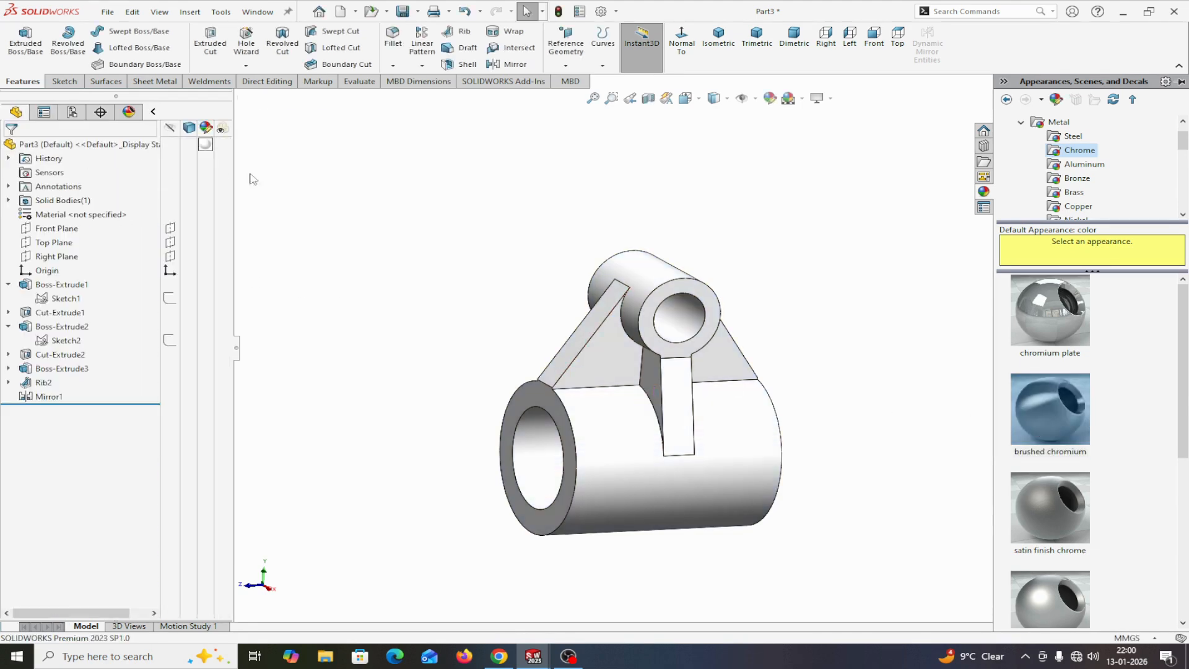
left_click(153, 113)
middle_click_drag(411, 223, 460, 192)
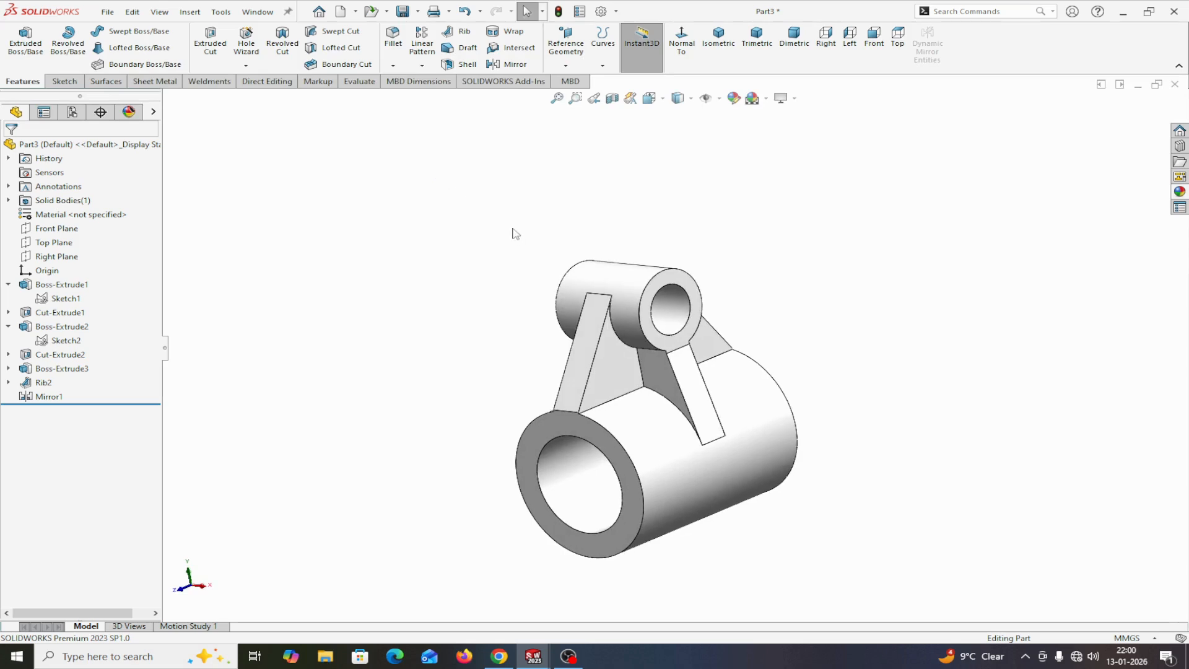